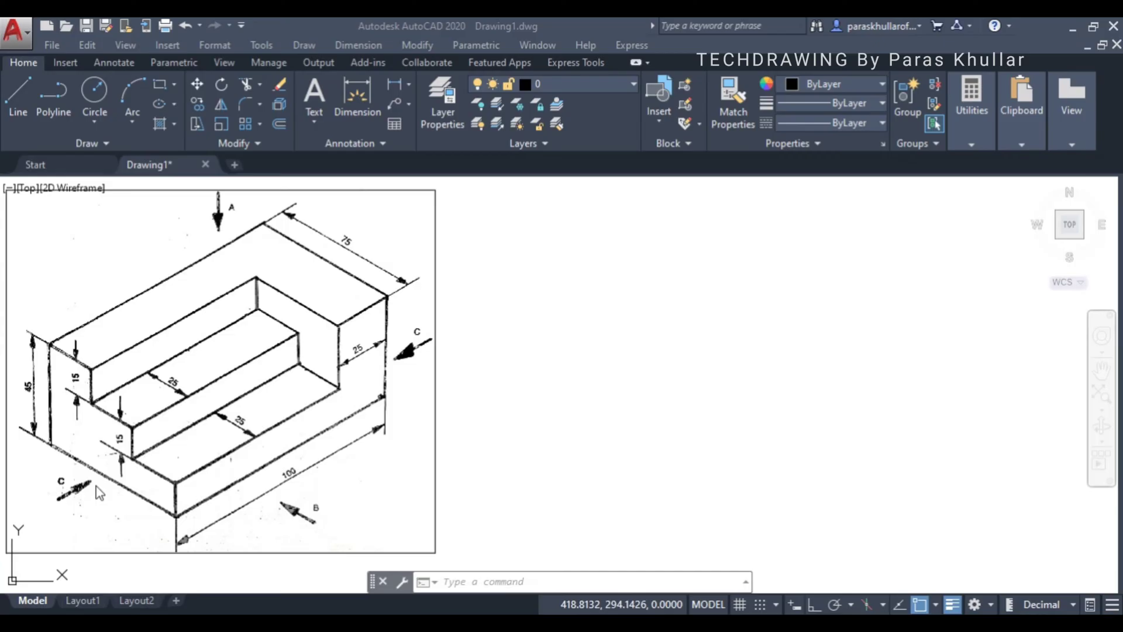
Step: With Ortho on, draw the front view's outline as a 100 by 45 rectangle of lines in the empty area beside the reference image
{"action": "left_click", "coordinate": [343, 32]}
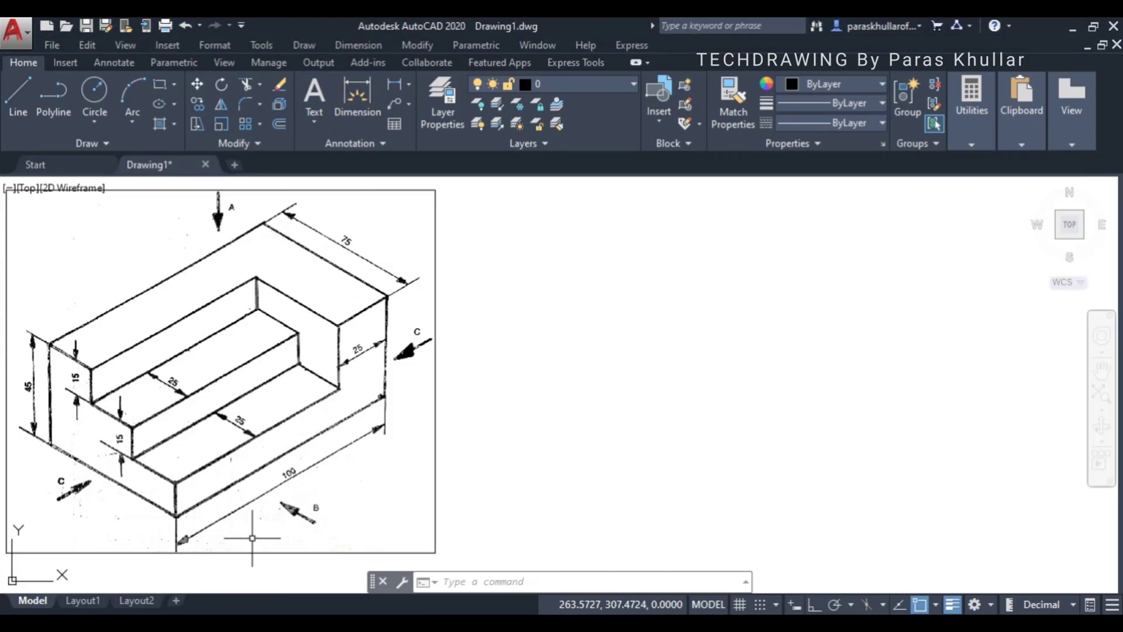
{"action": "left_click", "coordinate": [22, 90]}
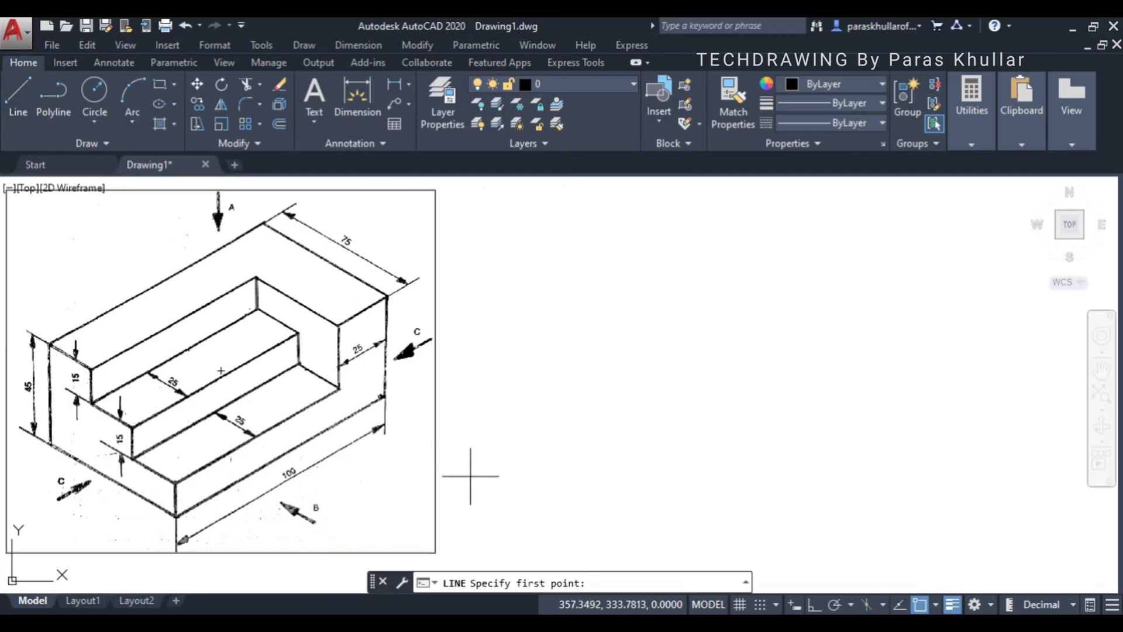
{"action": "left_click", "coordinate": [816, 606]}
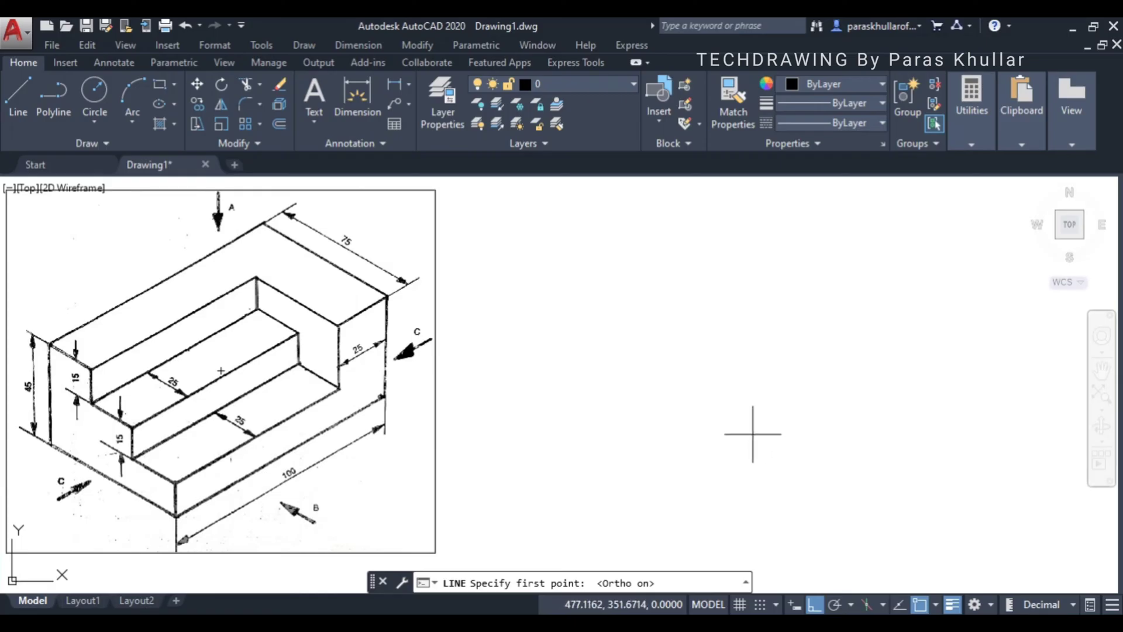
{"action": "left_click", "coordinate": [785, 429]}
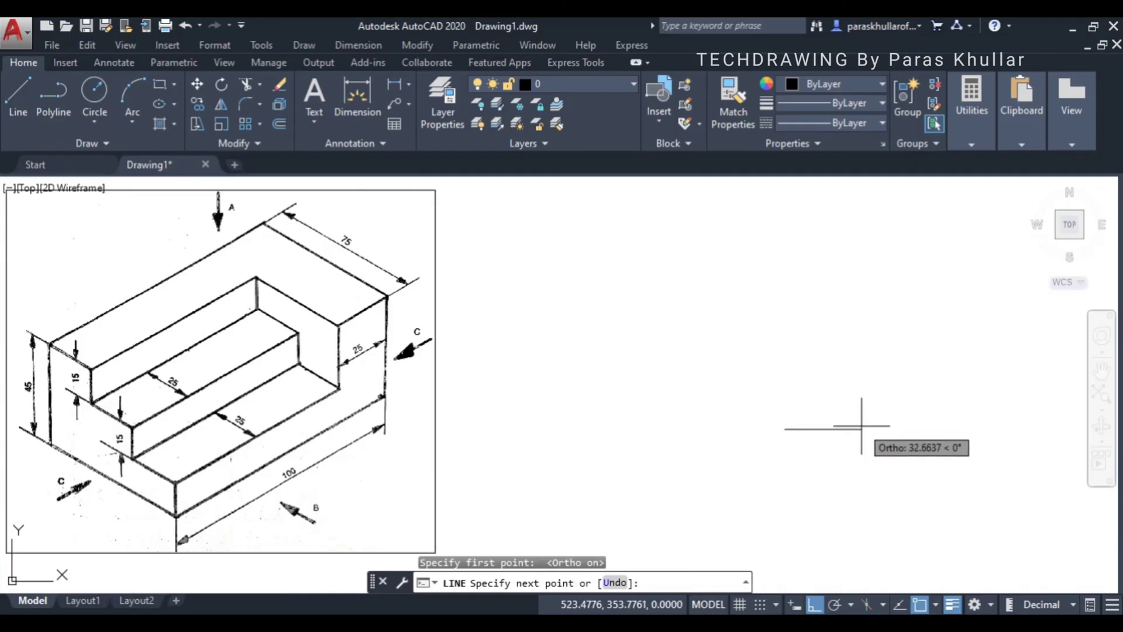
{"action": "type", "text": "100"}
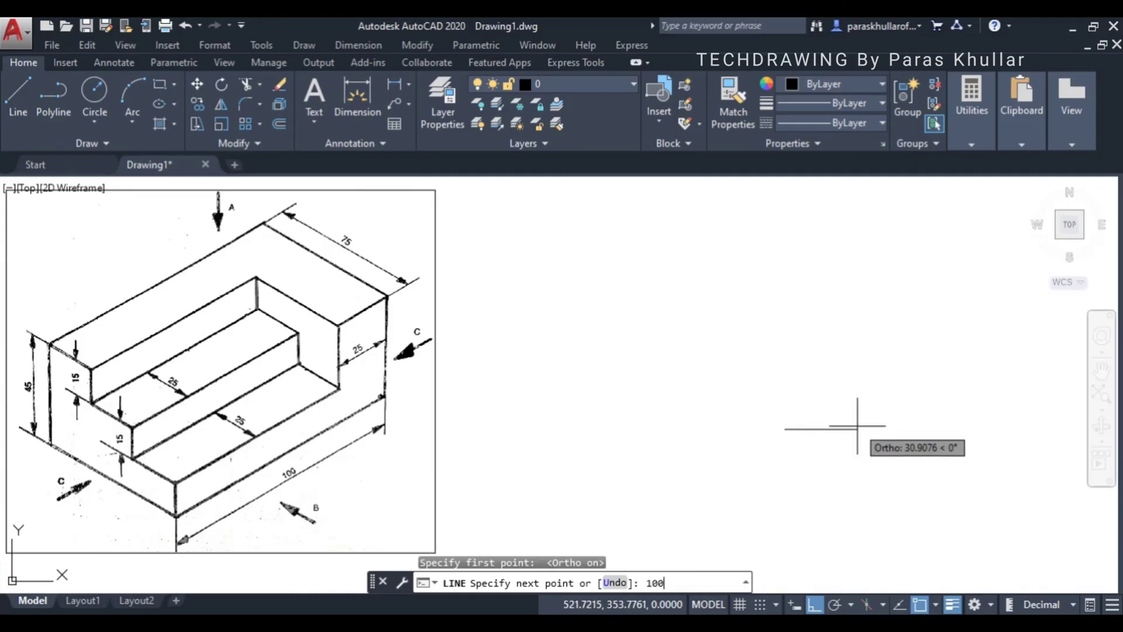
{"action": "key", "text": "Return"}
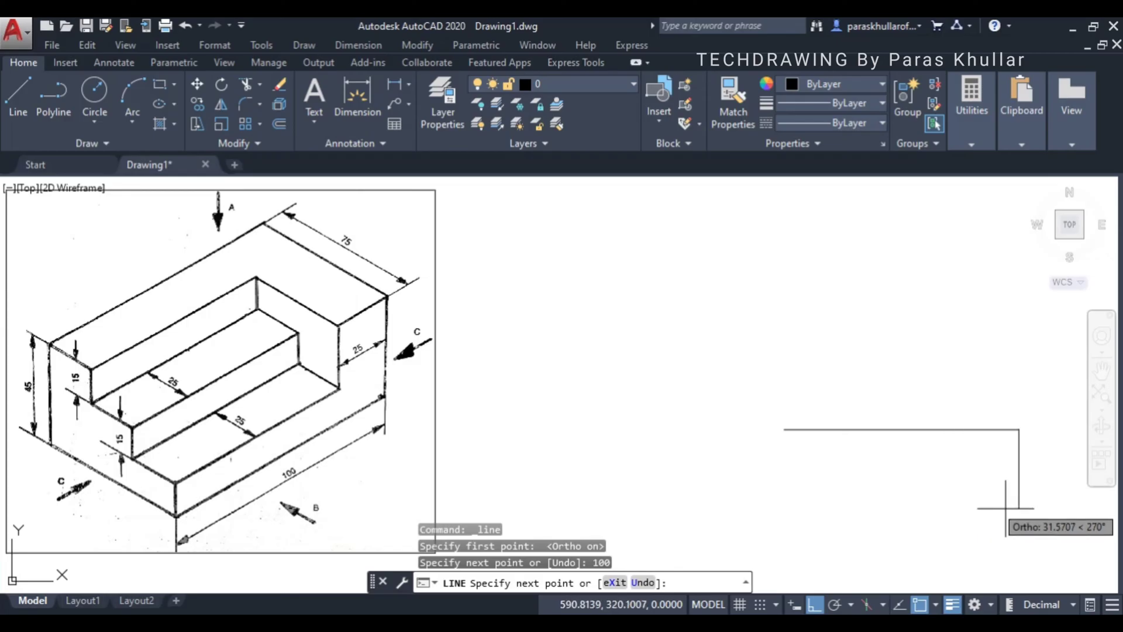
{"action": "type", "text": "45"}
{"action": "key", "text": "Return"}
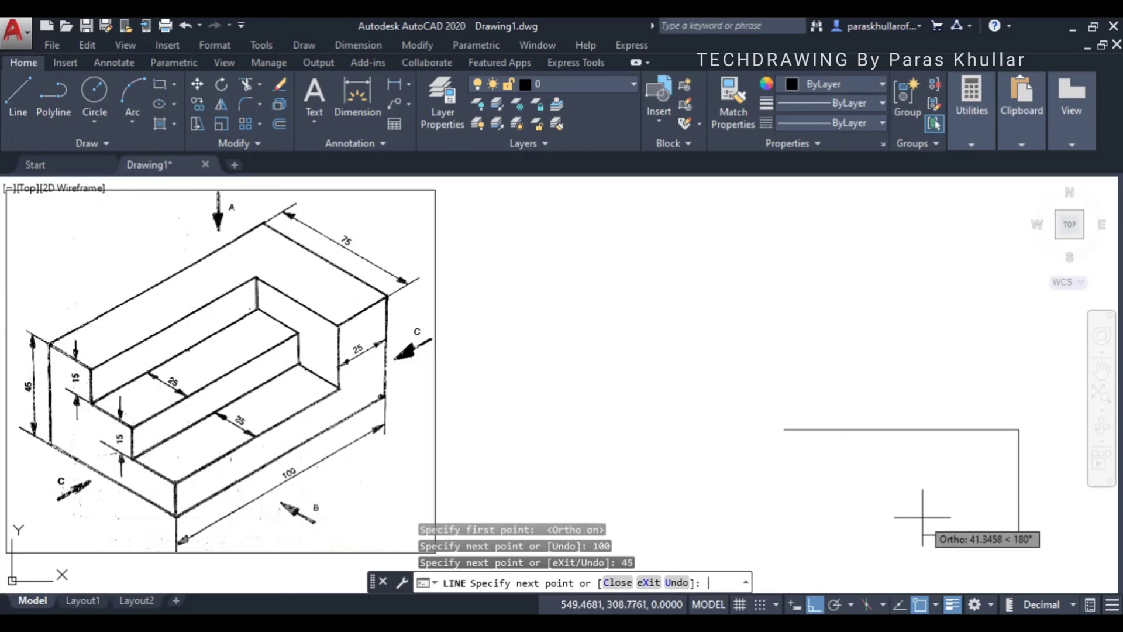
{"action": "key", "text": "Return"}
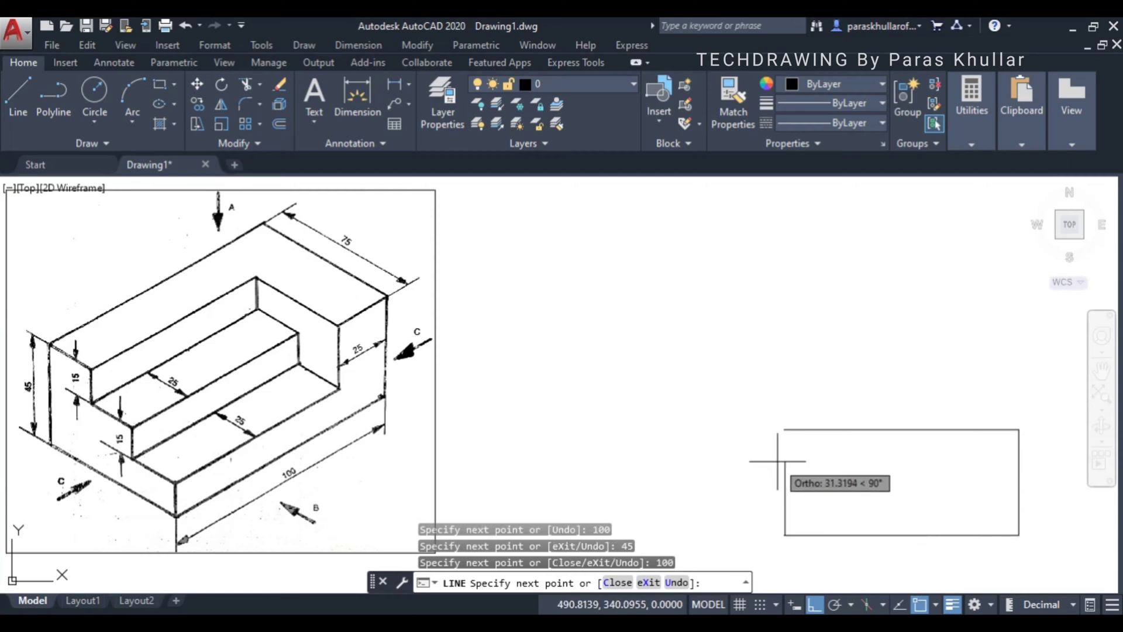
{"action": "key", "text": "Return"}
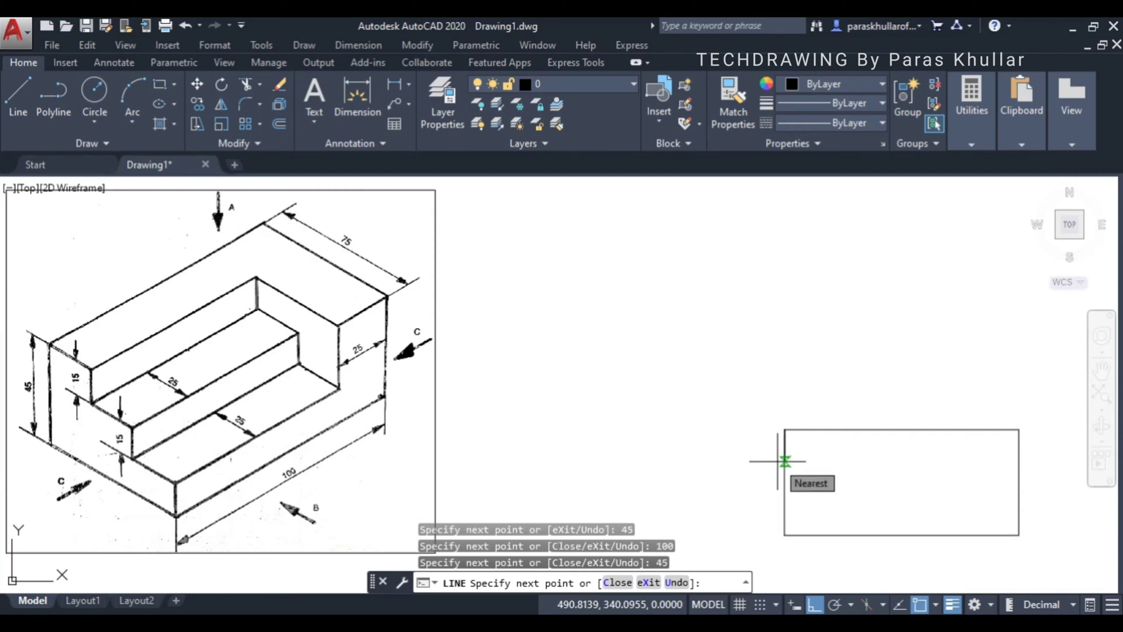
{"action": "key", "text": "Escape"}
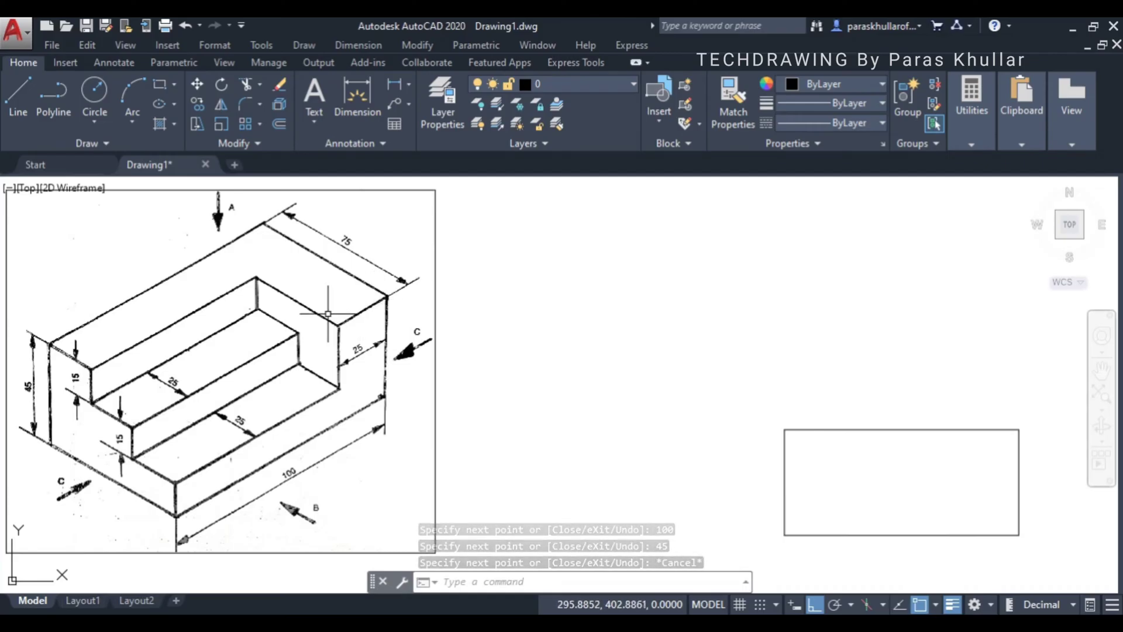
Step: Draw lines from the rectangle's top-right corner 25 left along the top edge, 30 down, and across perpendicular to the left edge
{"action": "left_click", "coordinate": [23, 98]}
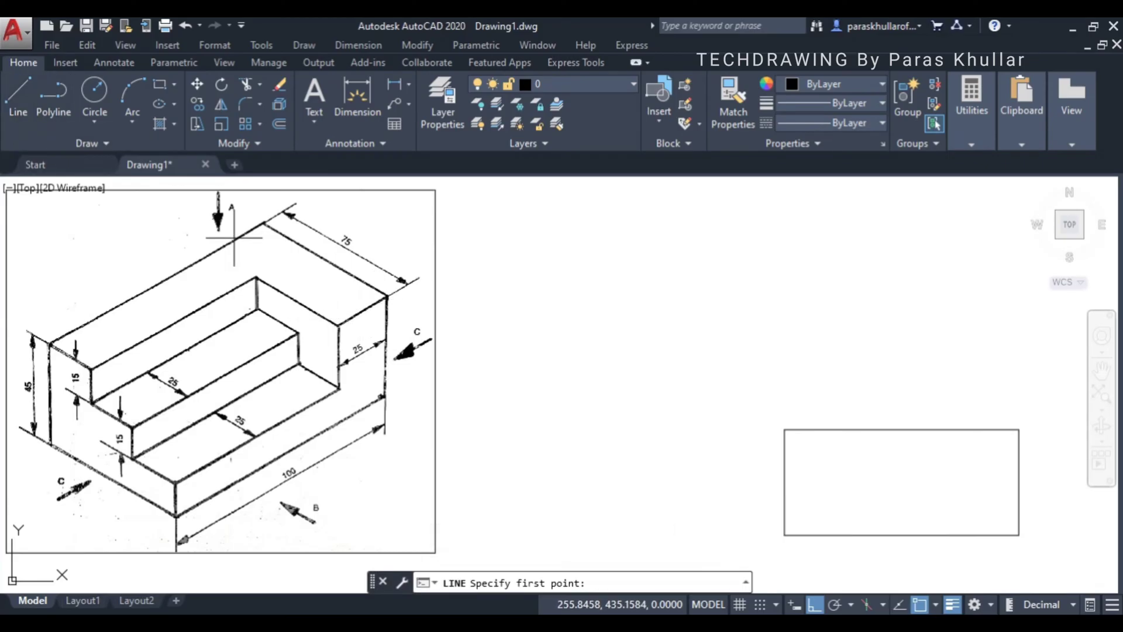
{"action": "left_click", "coordinate": [1019, 429]}
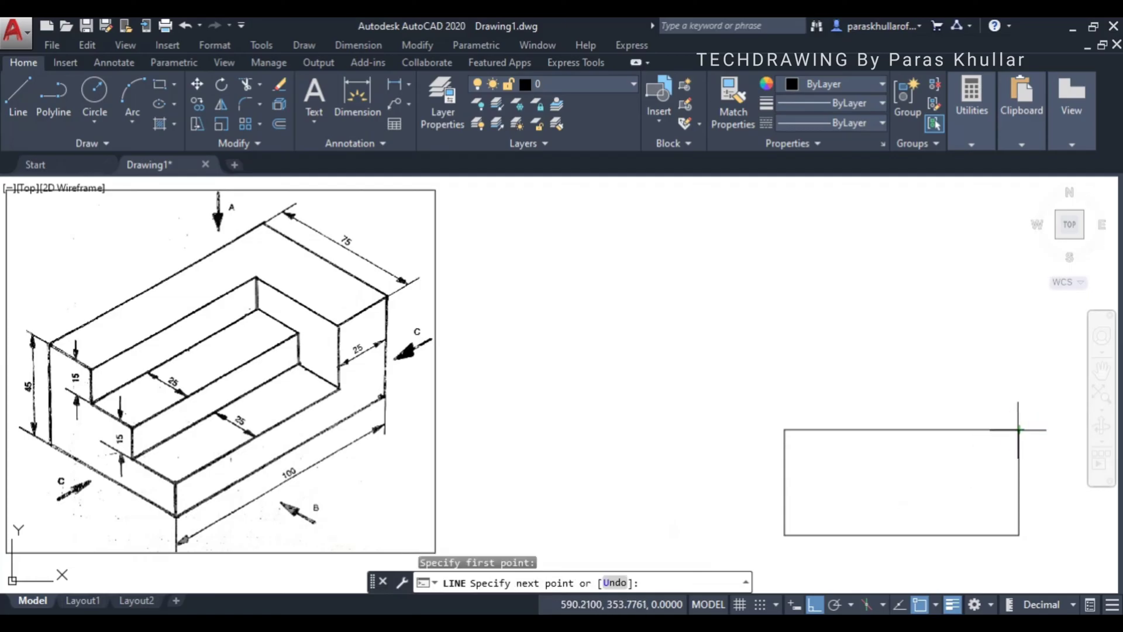
{"action": "type", "text": "2"}
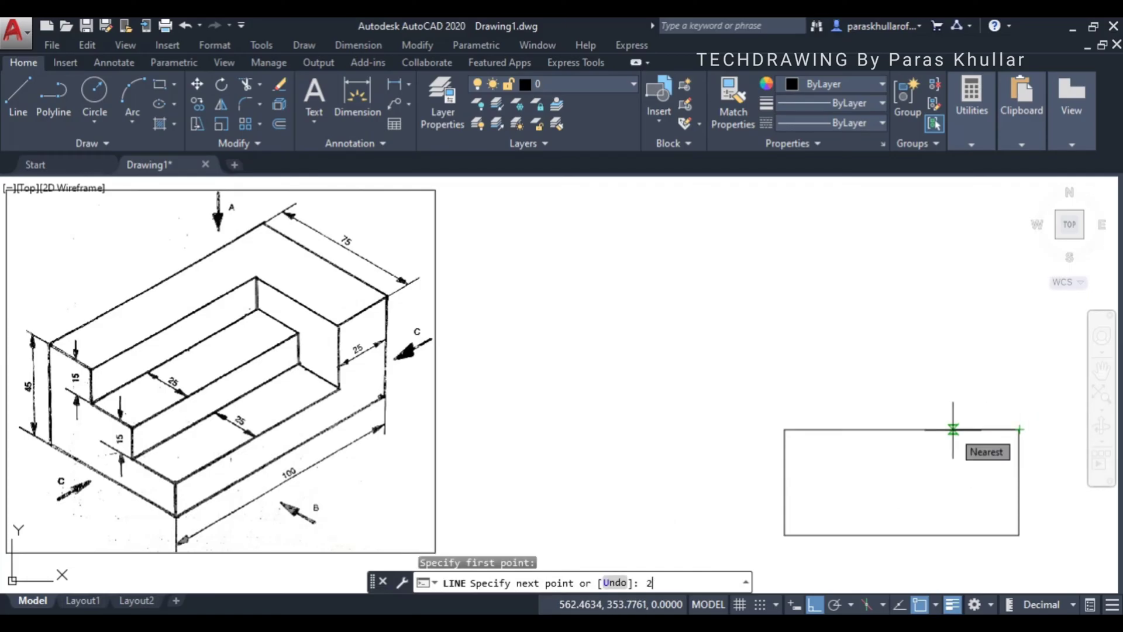
{"action": "type", "text": "5"}
{"action": "key", "text": "Return"}
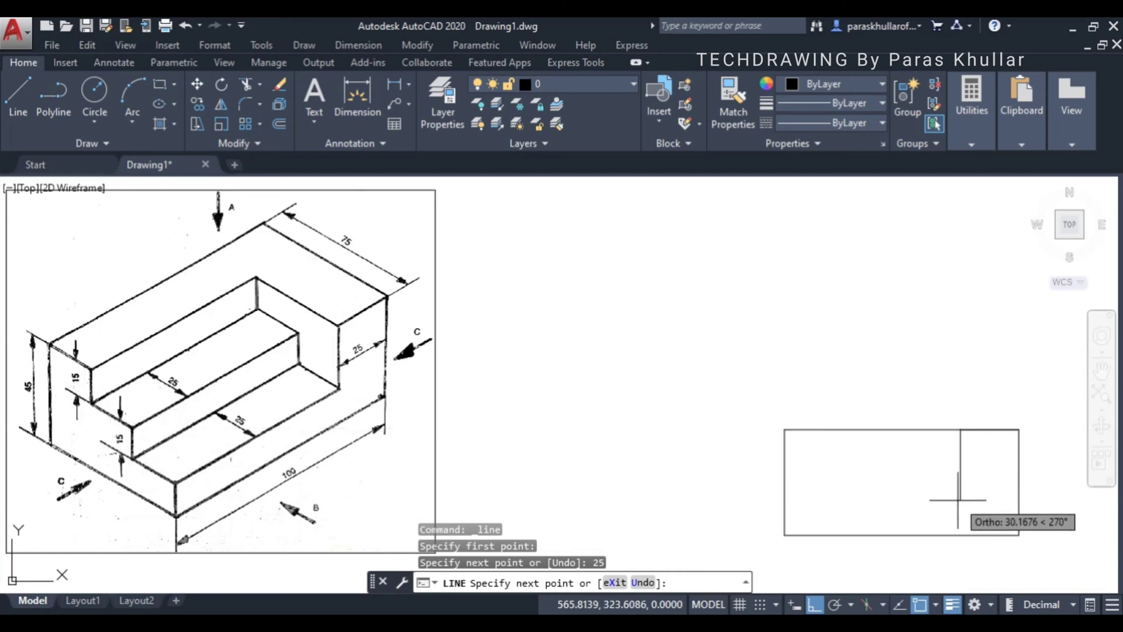
{"action": "type", "text": "0"}
{"action": "key", "text": "Return"}
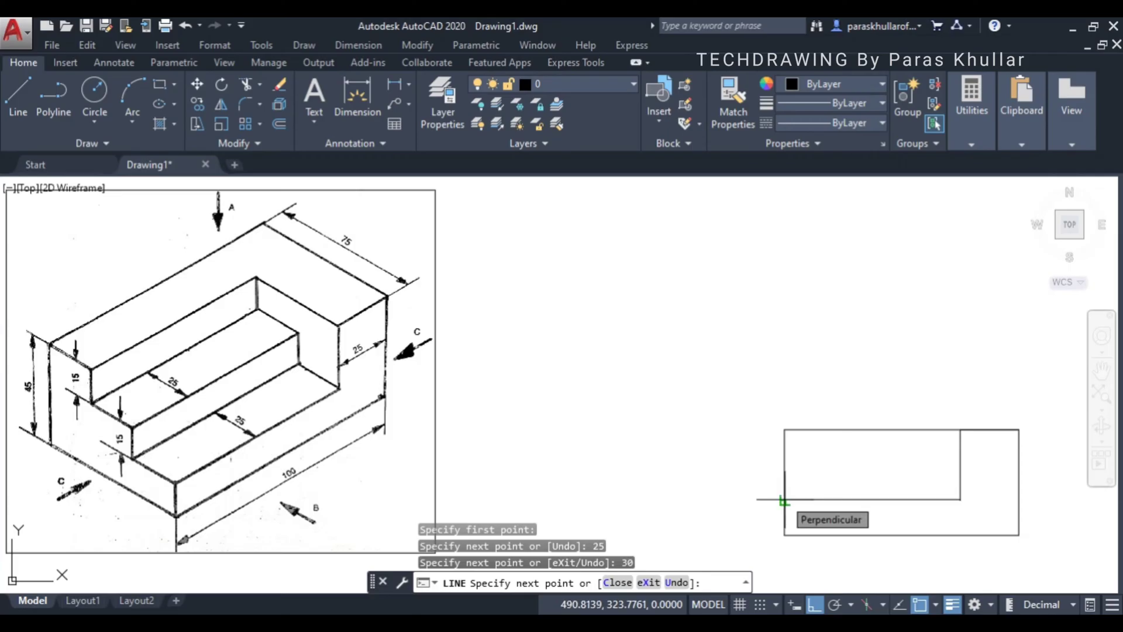
{"action": "left_click", "coordinate": [785, 500]}
{"action": "right_click", "coordinate": [820, 369]}
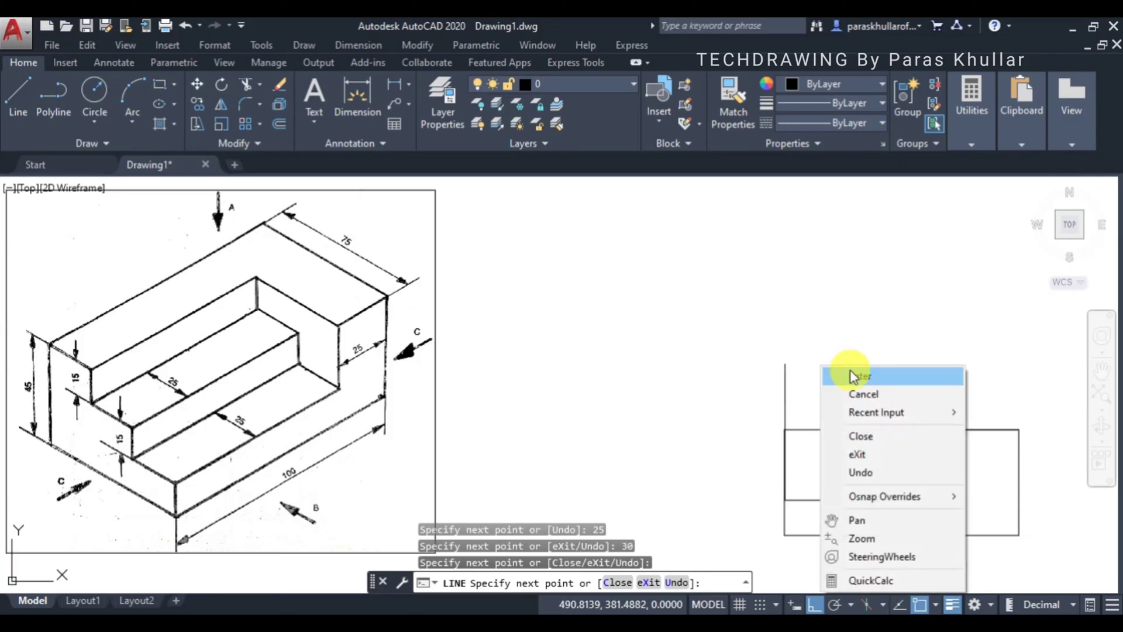
{"action": "left_click", "coordinate": [851, 374]}
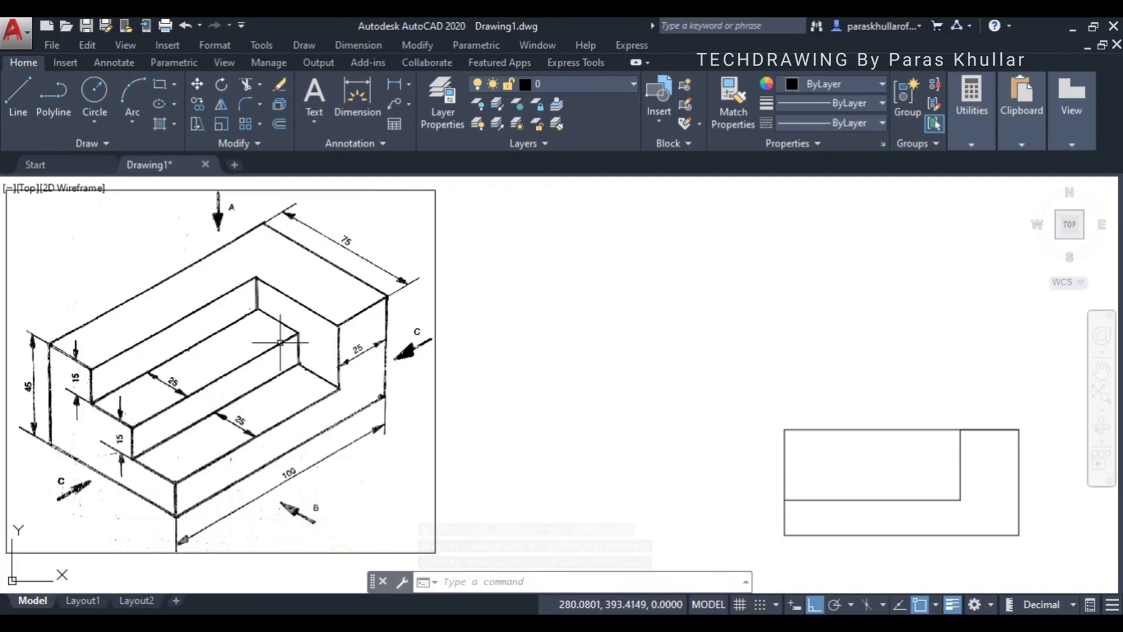
Step: Copy the inner horizontal line from its right endpoint up to the midpoint of the inner vertical line
{"action": "left_click", "coordinate": [857, 500]}
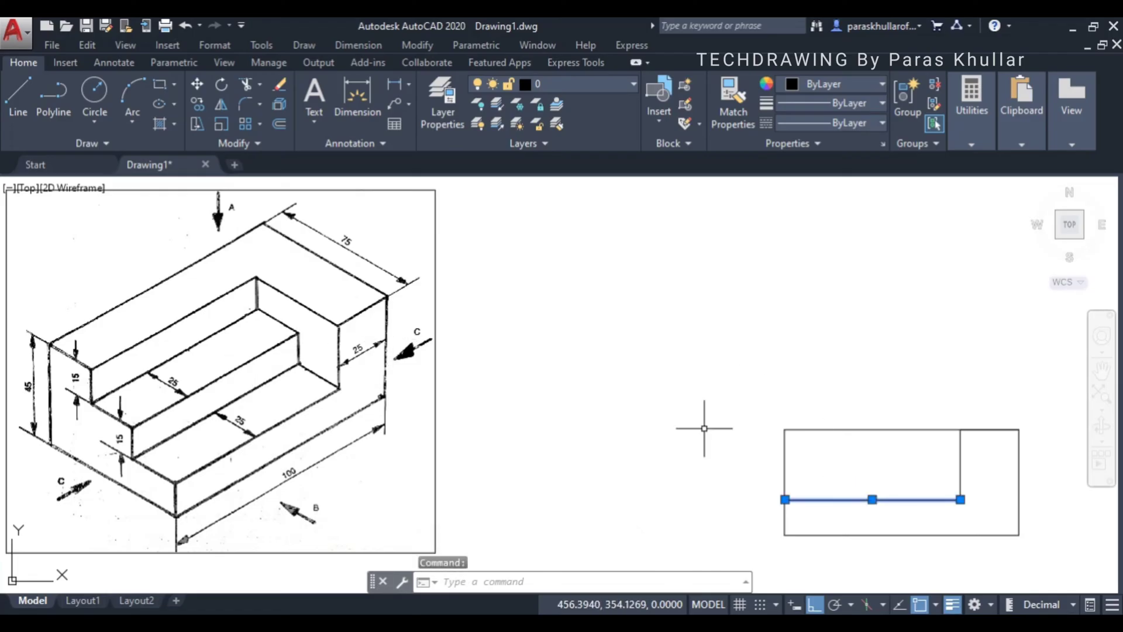
{"action": "left_click", "coordinate": [196, 103]}
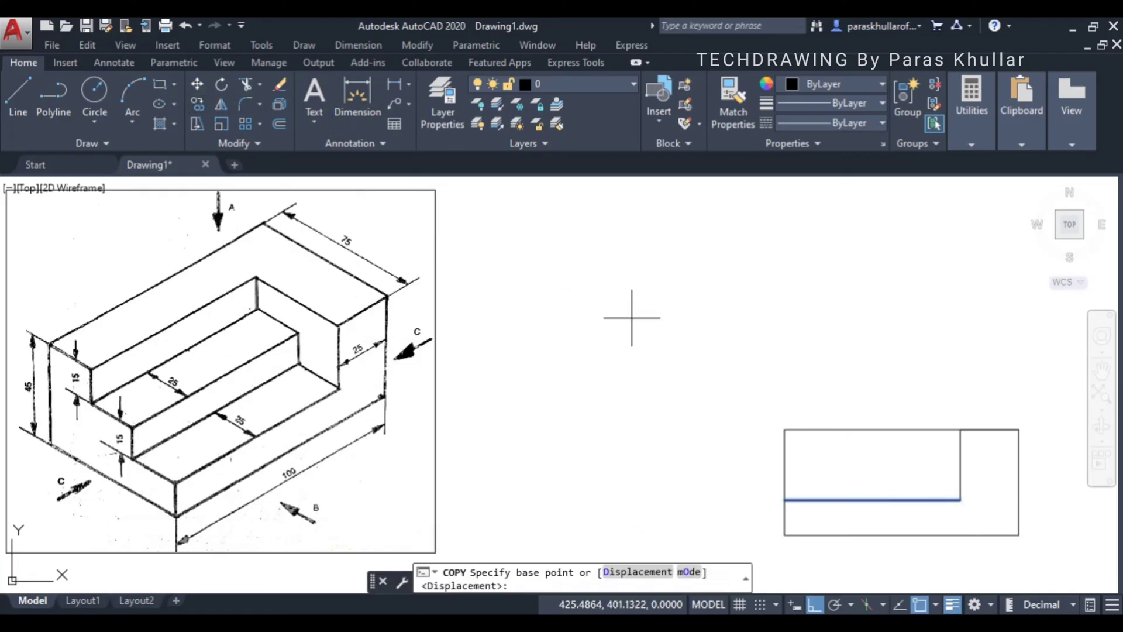
{"action": "left_click", "coordinate": [960, 501]}
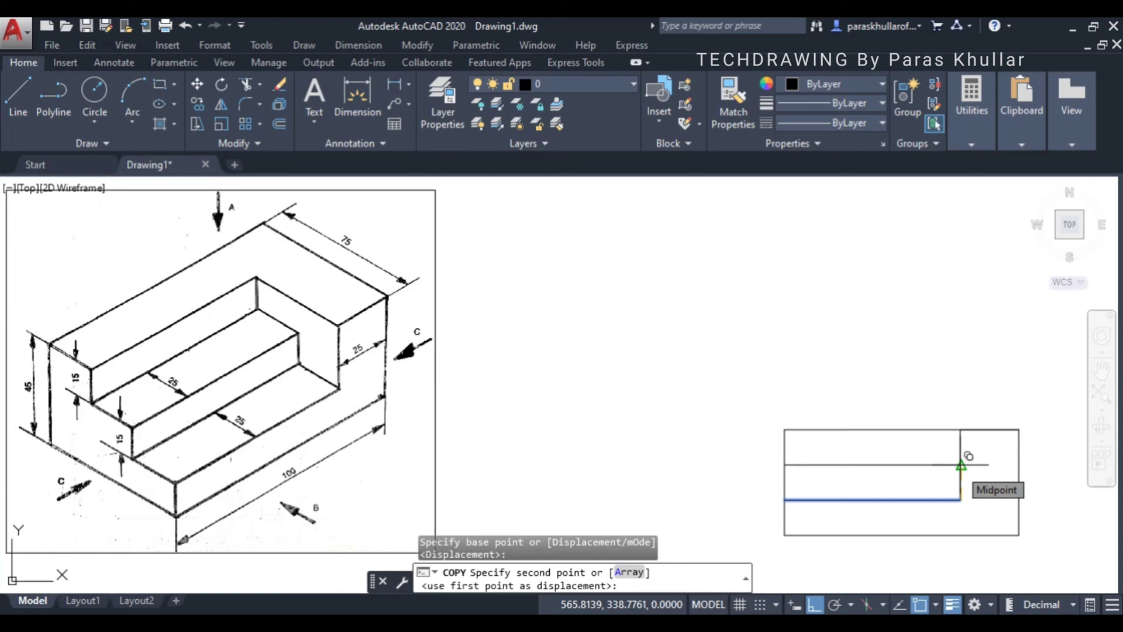
{"action": "left_click", "coordinate": [961, 465]}
{"action": "key", "text": "Escape"}
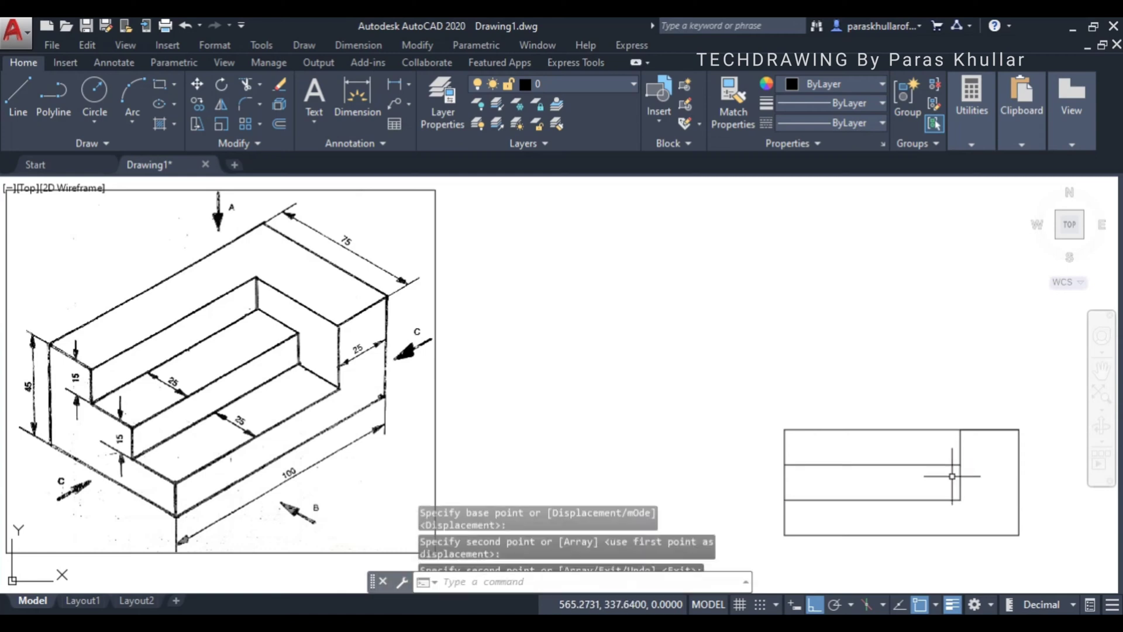
Step: Set the lineweight of all the front view's lines to 1.00 mm
{"action": "left_click", "coordinate": [749, 402]}
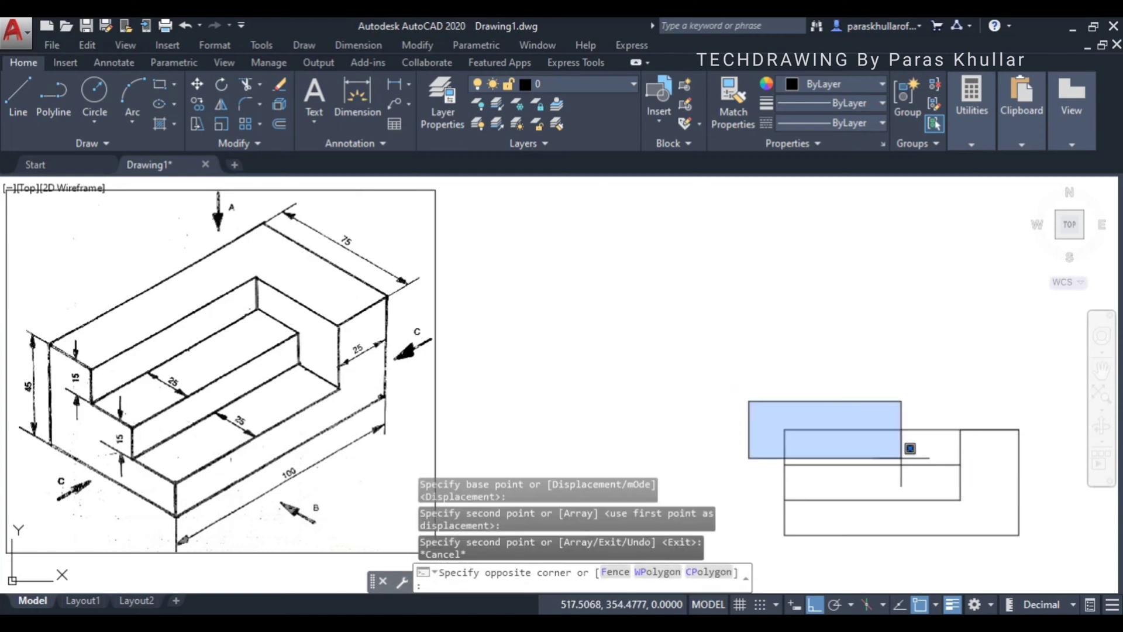
{"action": "left_click", "coordinate": [1038, 550]}
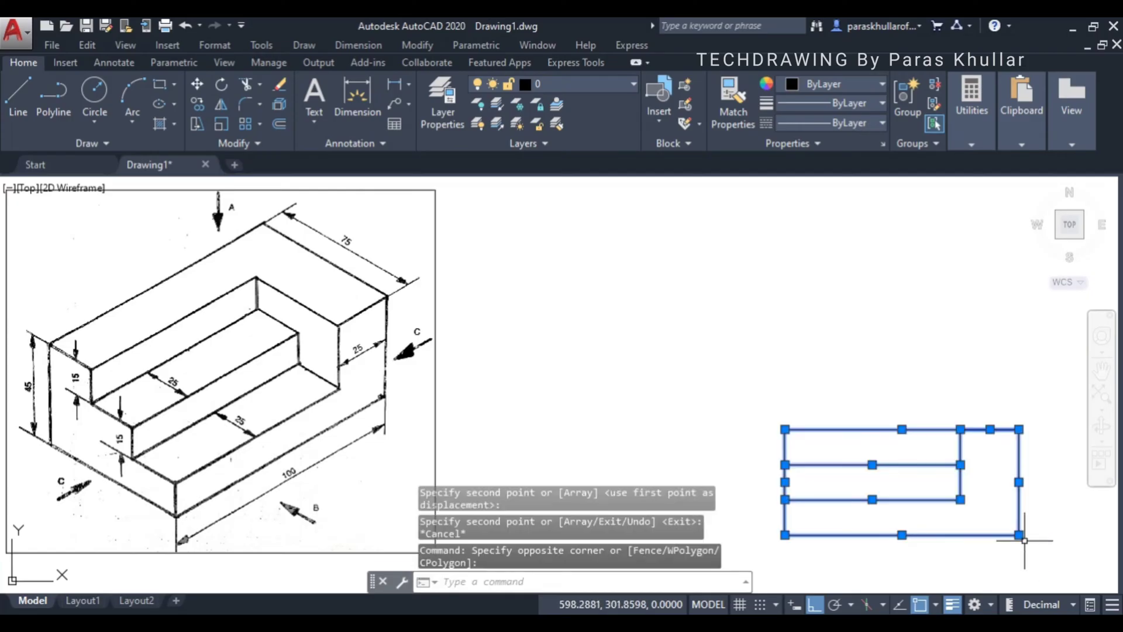
{"action": "left_click", "coordinate": [810, 104]}
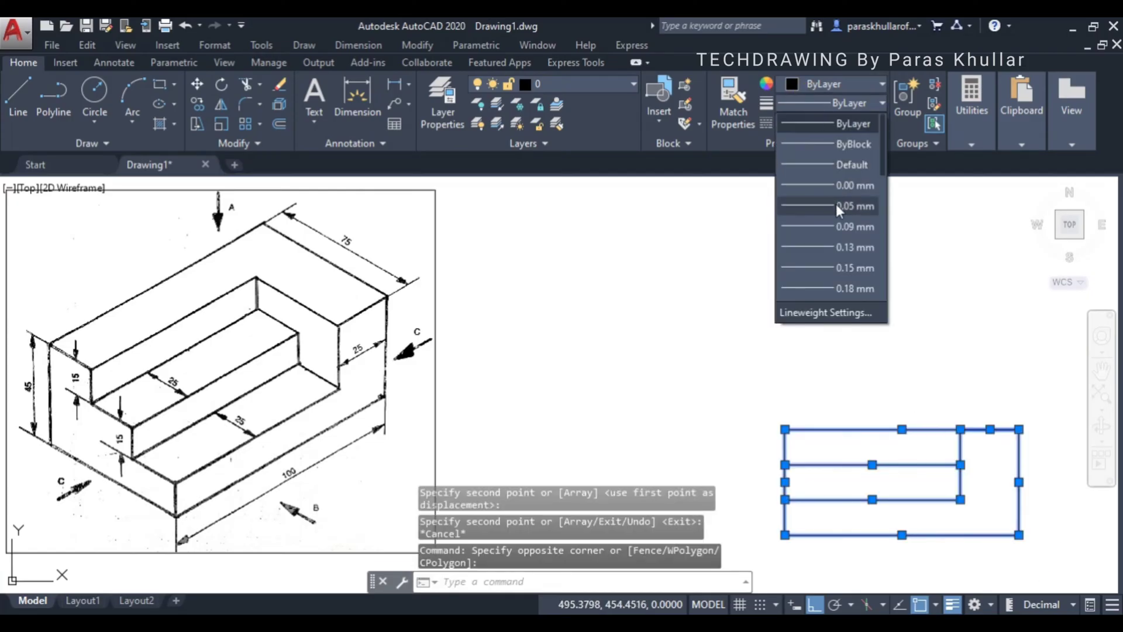
{"action": "scroll", "coordinate": [837, 203], "scroll_direction": "down", "scroll_amount": 2}
{"action": "scroll", "coordinate": [838, 246], "scroll_direction": "down", "scroll_amount": 3}
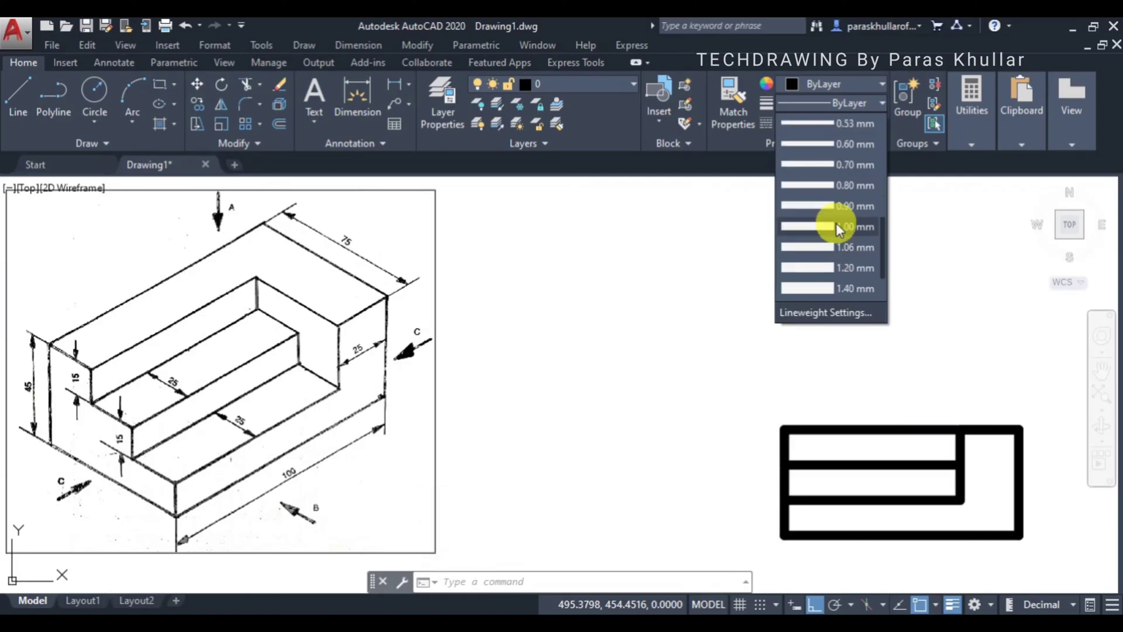
{"action": "left_click", "coordinate": [837, 225]}
{"action": "left_click", "coordinate": [831, 224]}
{"action": "key", "text": "Escape"}
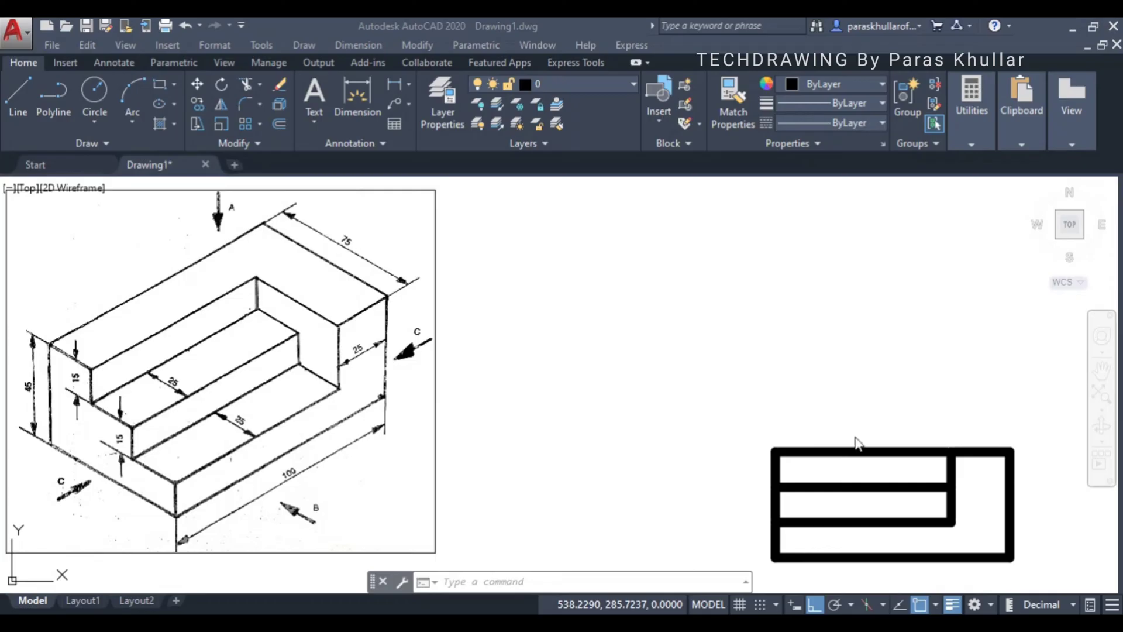
Step: Draw a vertical projection line upward from the front view's top-left corner to near the top of the drawing area
{"action": "left_click", "coordinate": [15, 90]}
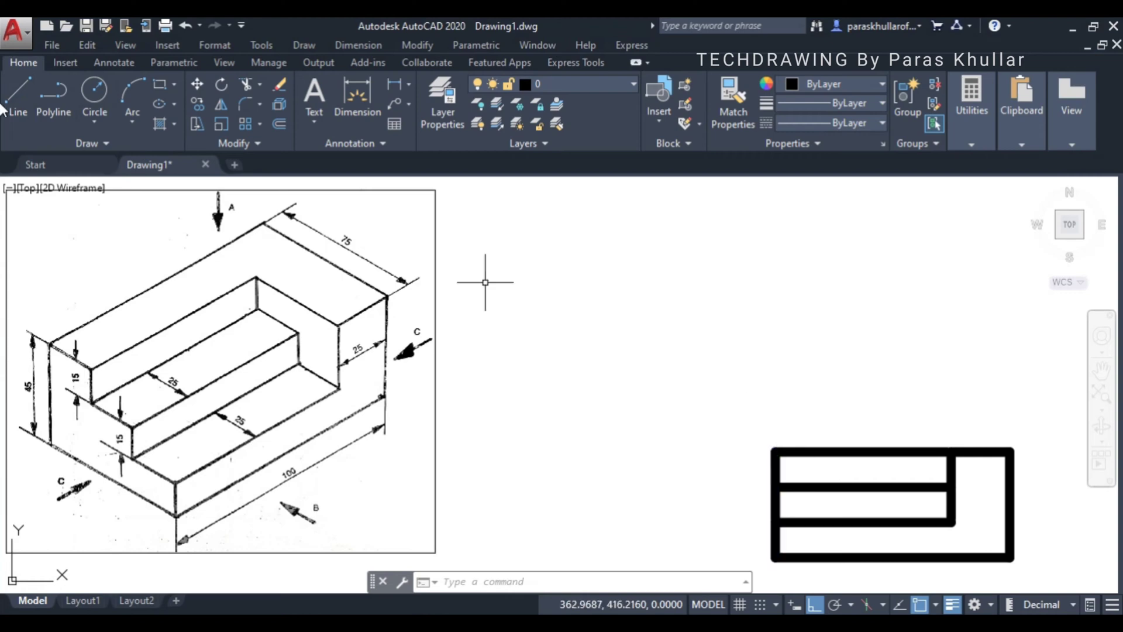
{"action": "left_click", "coordinate": [17, 91]}
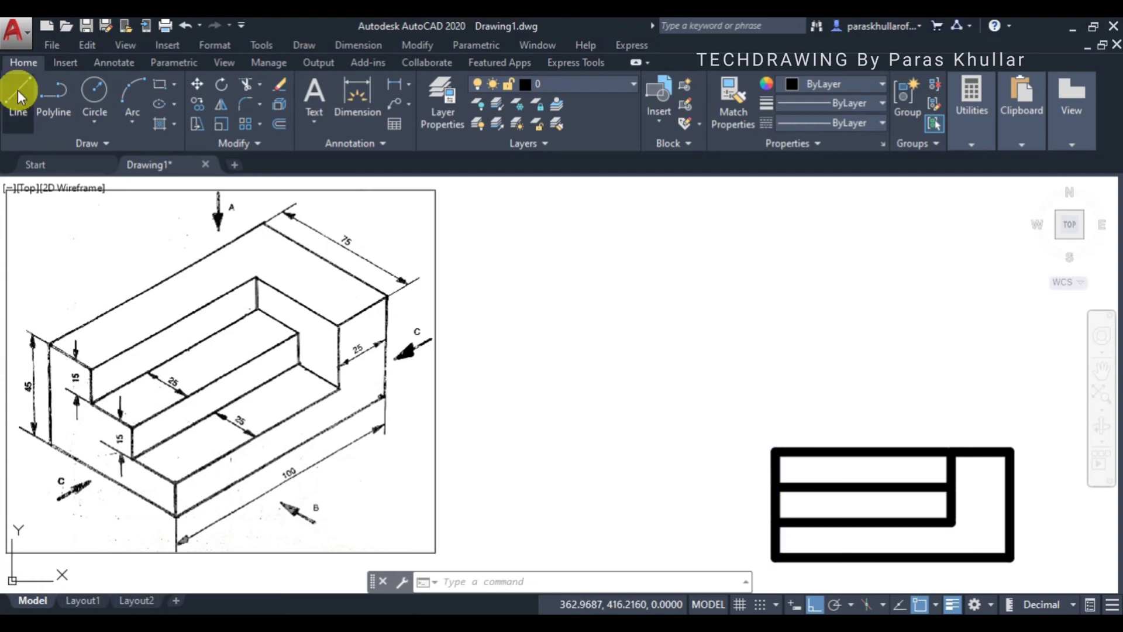
{"action": "left_click", "coordinate": [776, 451]}
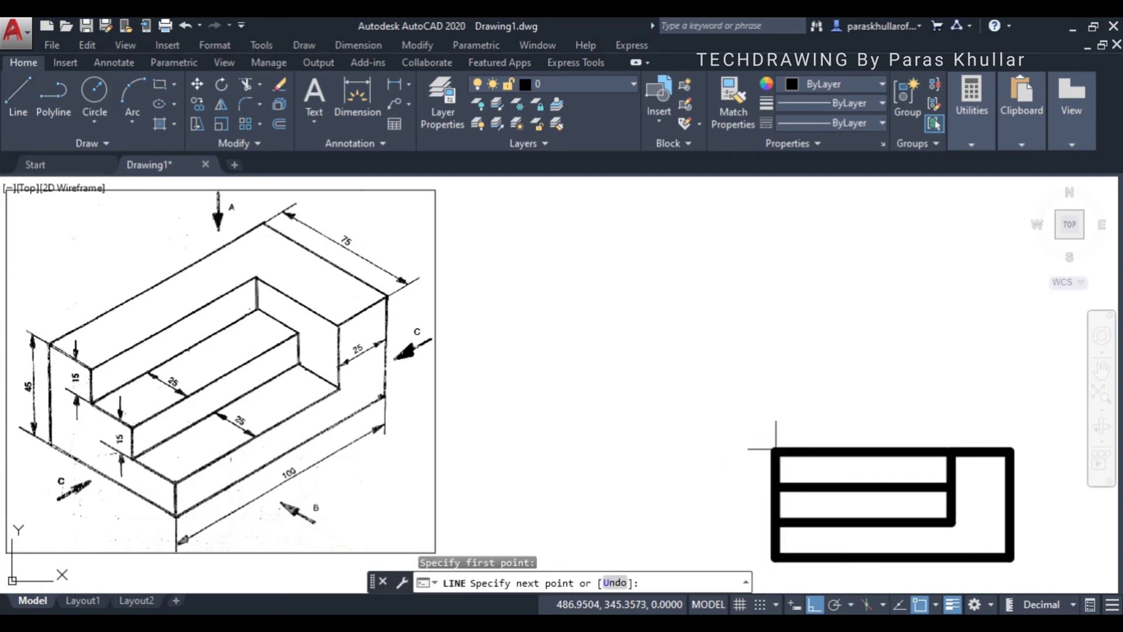
{"action": "left_click", "coordinate": [775, 197]}
{"action": "right_click", "coordinate": [841, 220]}
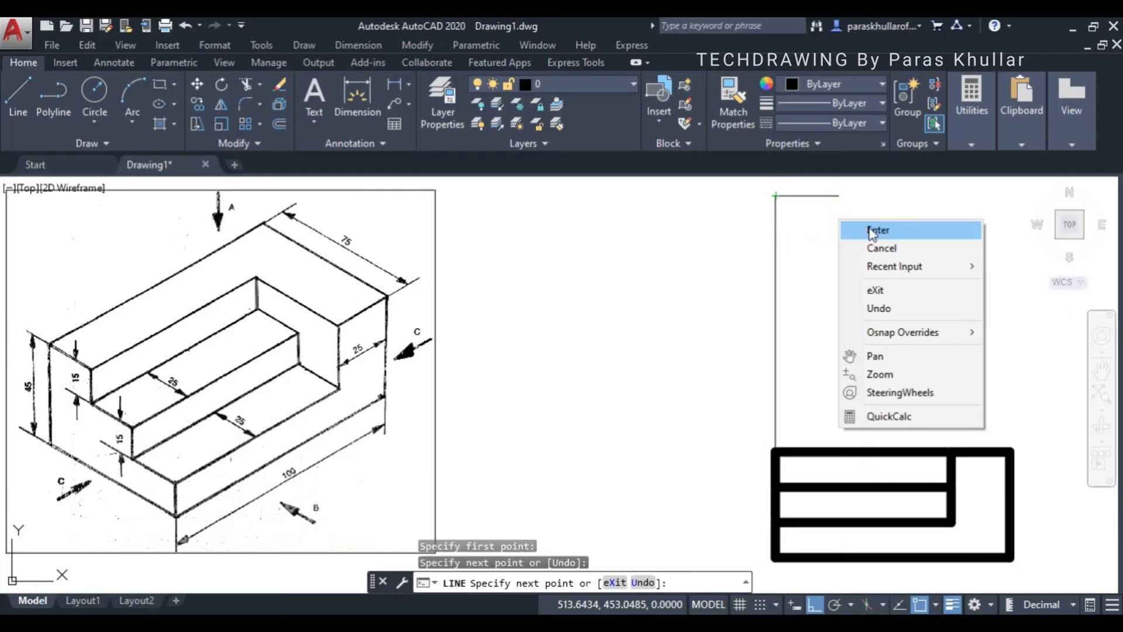
{"action": "left_click", "coordinate": [855, 230]}
Step: Draw a vertical projection line upward from the top end of the front view's inner vertical edge
{"action": "left_click", "coordinate": [21, 84]}
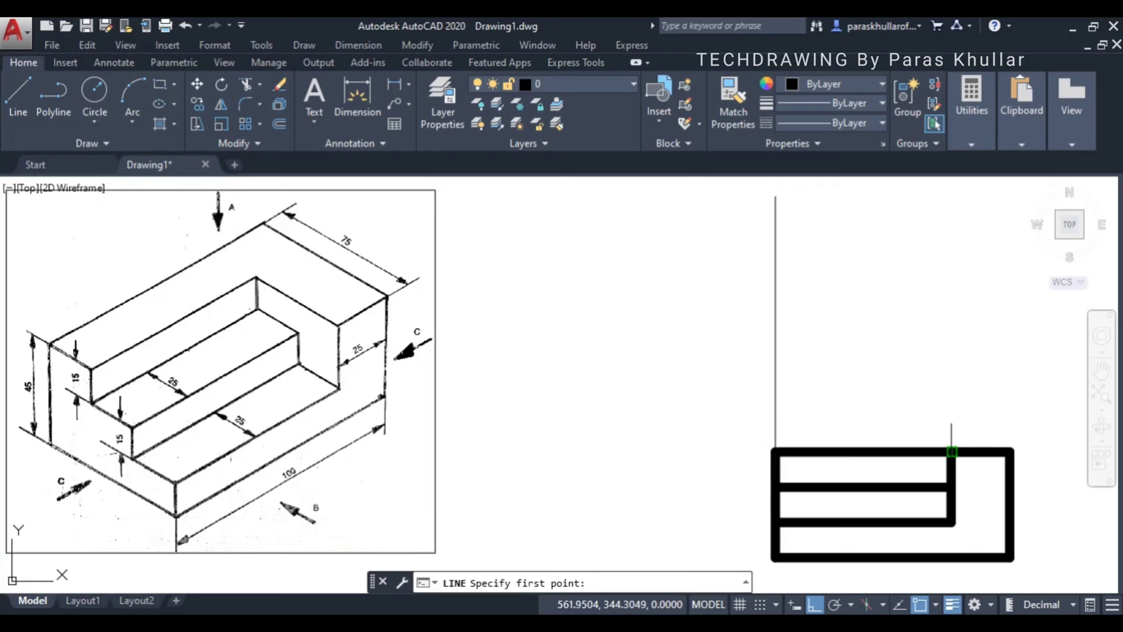
{"action": "left_click", "coordinate": [952, 452]}
{"action": "left_click", "coordinate": [944, 186]}
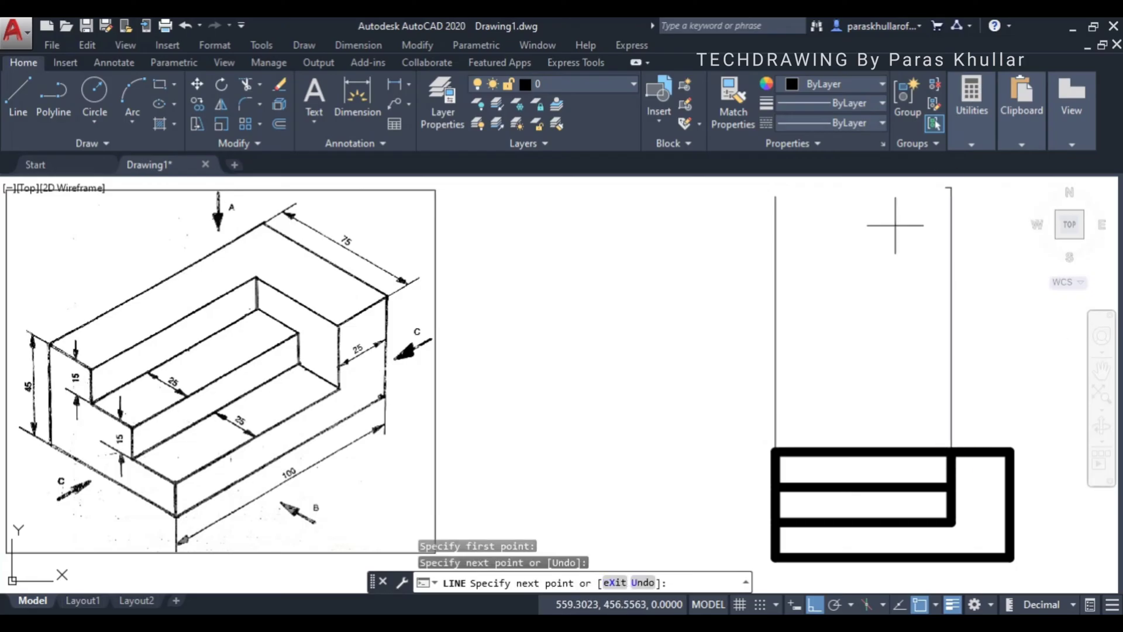
{"action": "right_click", "coordinate": [884, 233]}
{"action": "left_click", "coordinate": [901, 241]}
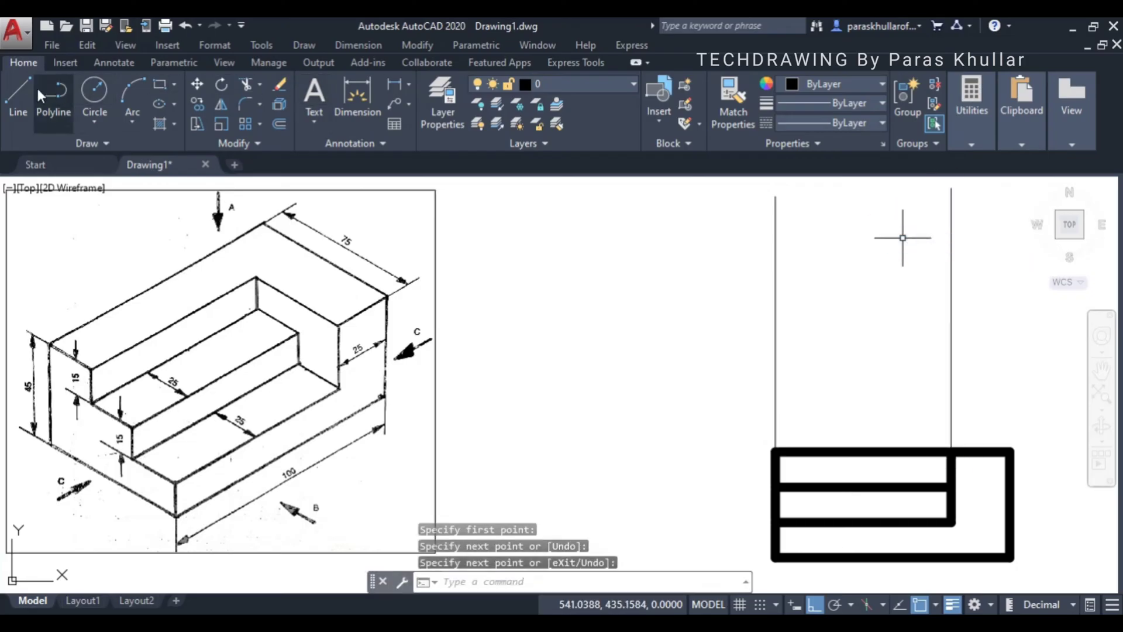
Step: Draw a vertical projection line from the front view's top-right corner up to near the top of the drawing area
{"action": "left_click", "coordinate": [13, 90]}
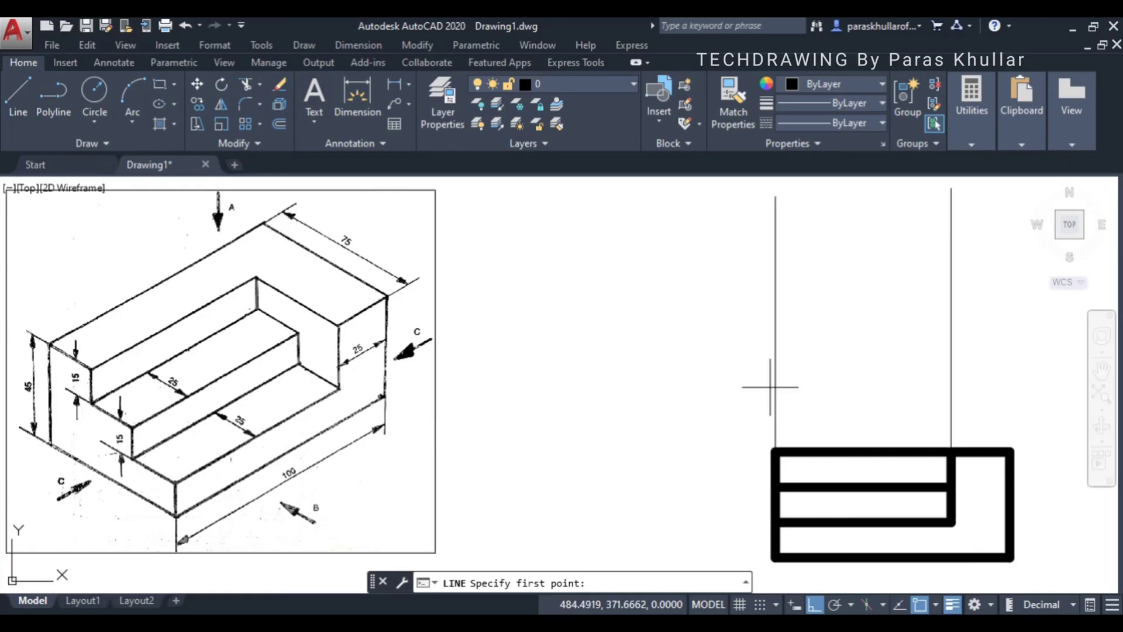
{"action": "left_click", "coordinate": [1009, 451]}
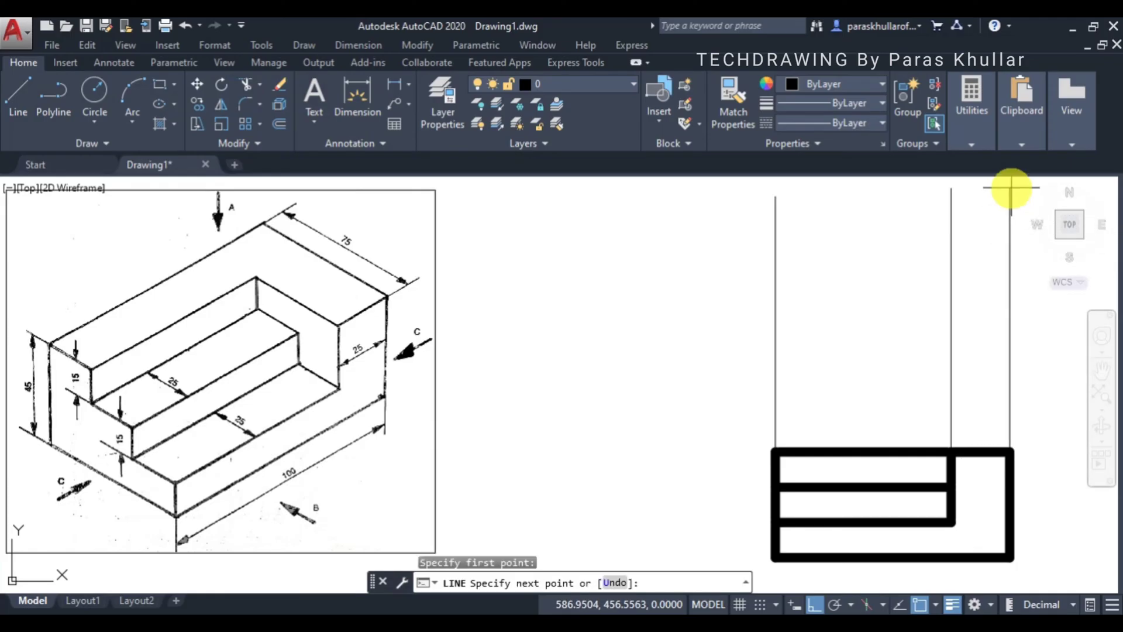
{"action": "left_click", "coordinate": [1011, 187]}
{"action": "key", "text": "Escape"}
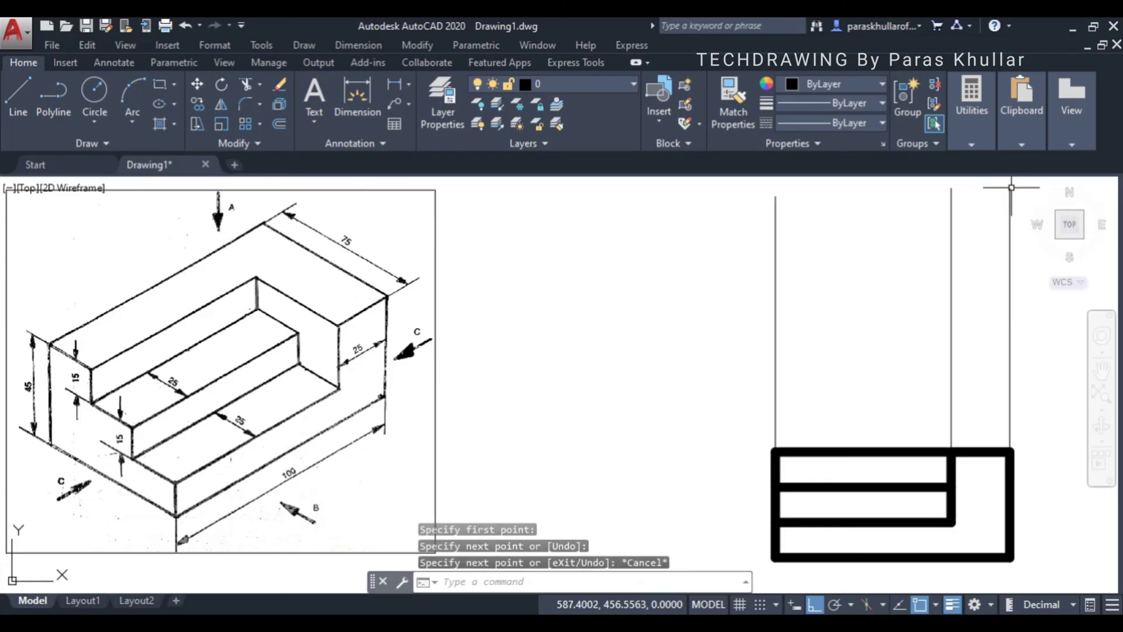
Step: Draw a 20-unit line straight up from the front view's top-left corner to mark the gap to the top view
{"action": "left_click", "coordinate": [20, 90]}
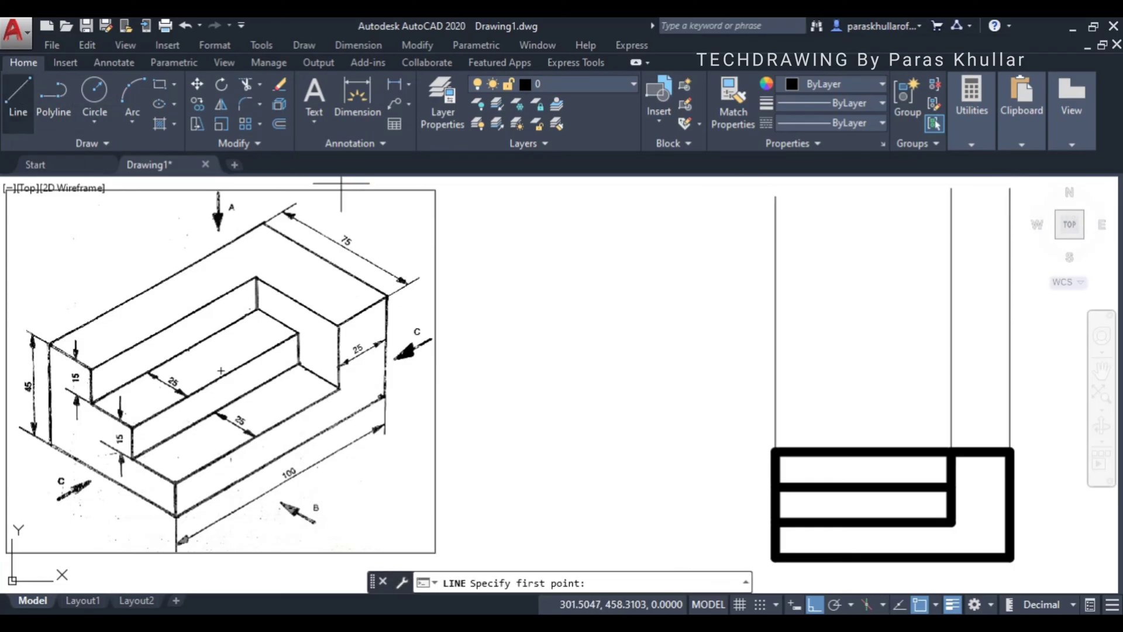
{"action": "left_click", "coordinate": [776, 450]}
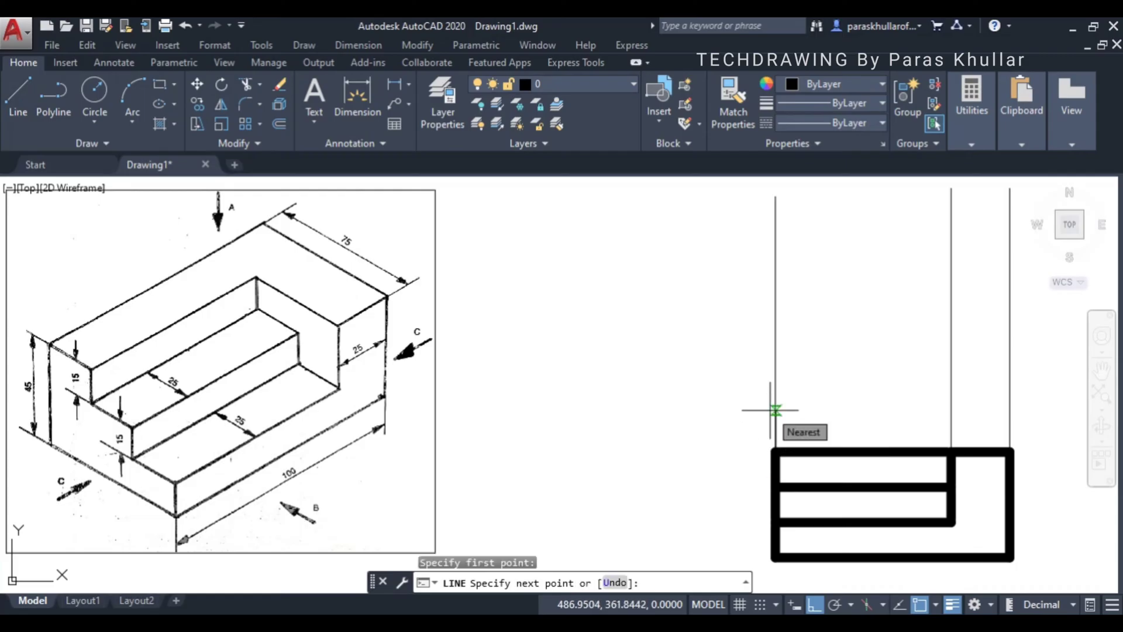
{"action": "key", "text": "Return"}
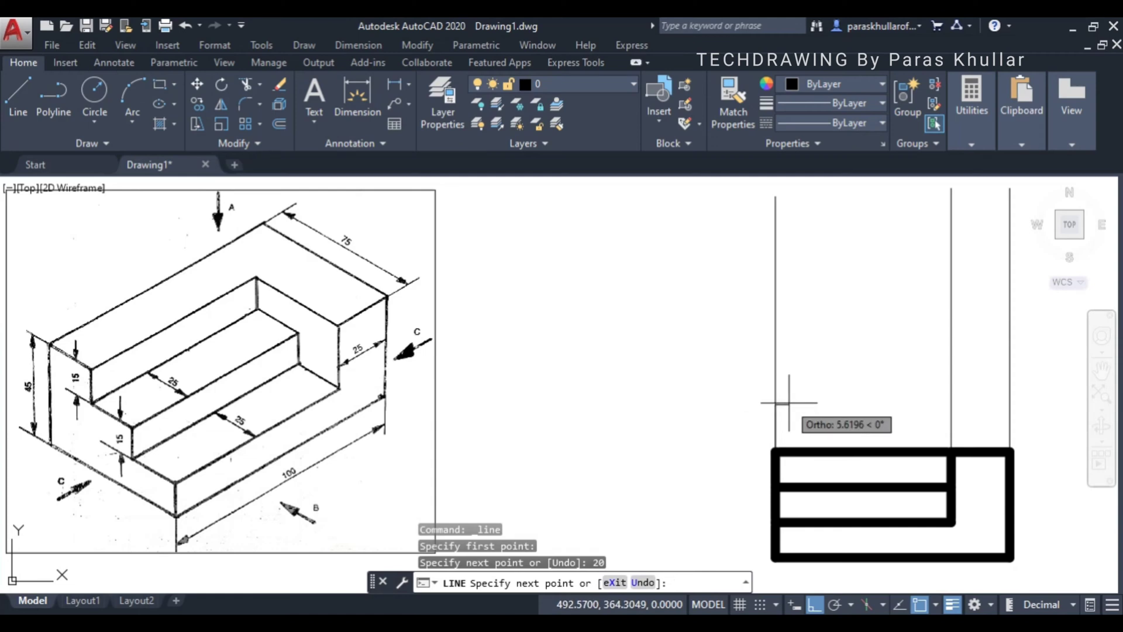
{"action": "key", "text": "Escape"}
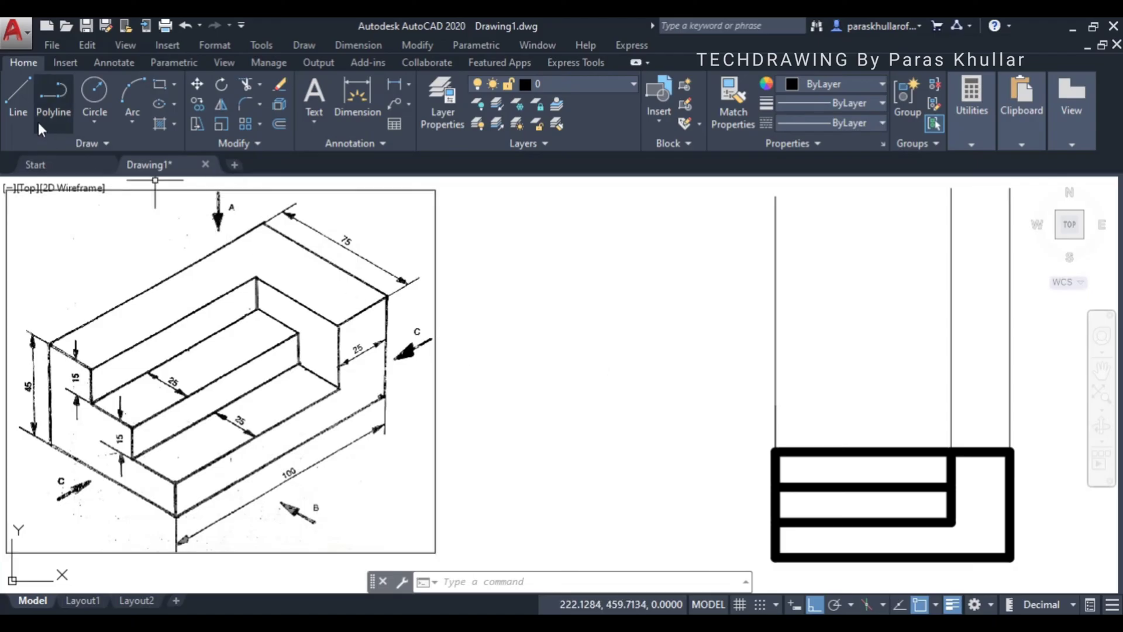
Step: Draw the top view's rectangular outline between the outer projection lines, starting at the 20-unit gap line's upper end and making it 74 units high
{"action": "left_click", "coordinate": [20, 91]}
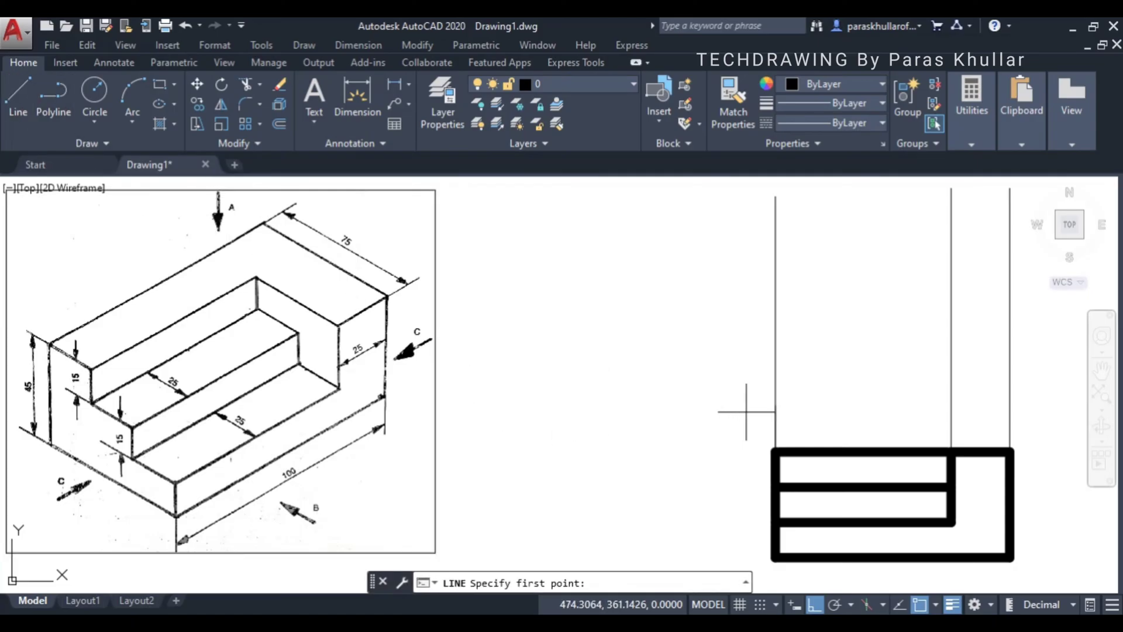
{"action": "left_click", "coordinate": [776, 405]}
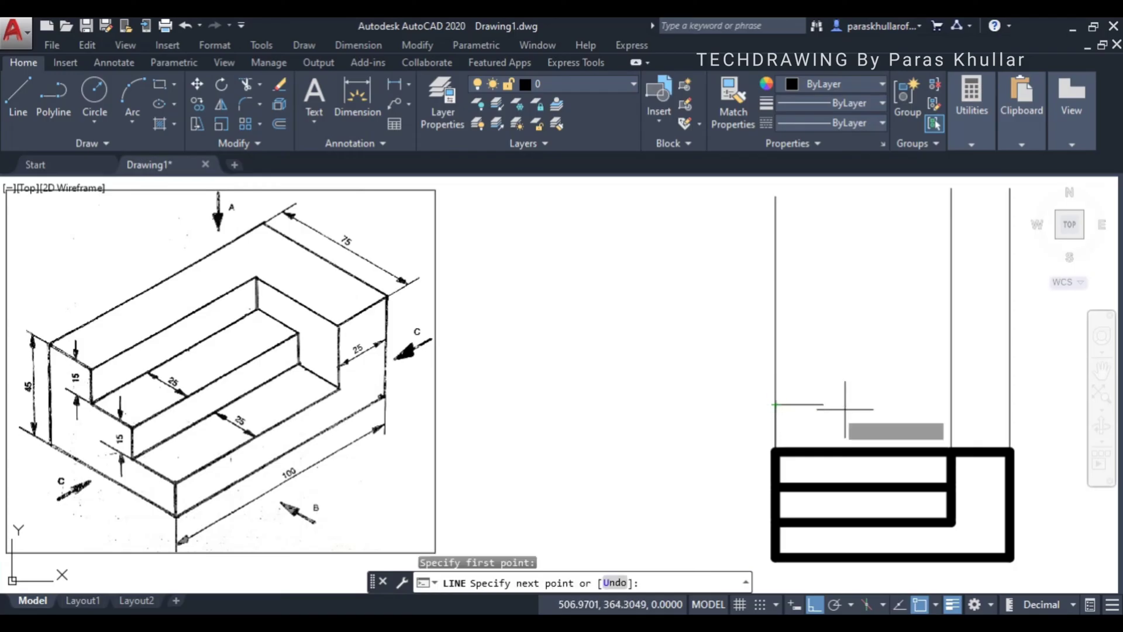
{"action": "left_click", "coordinate": [1010, 404]}
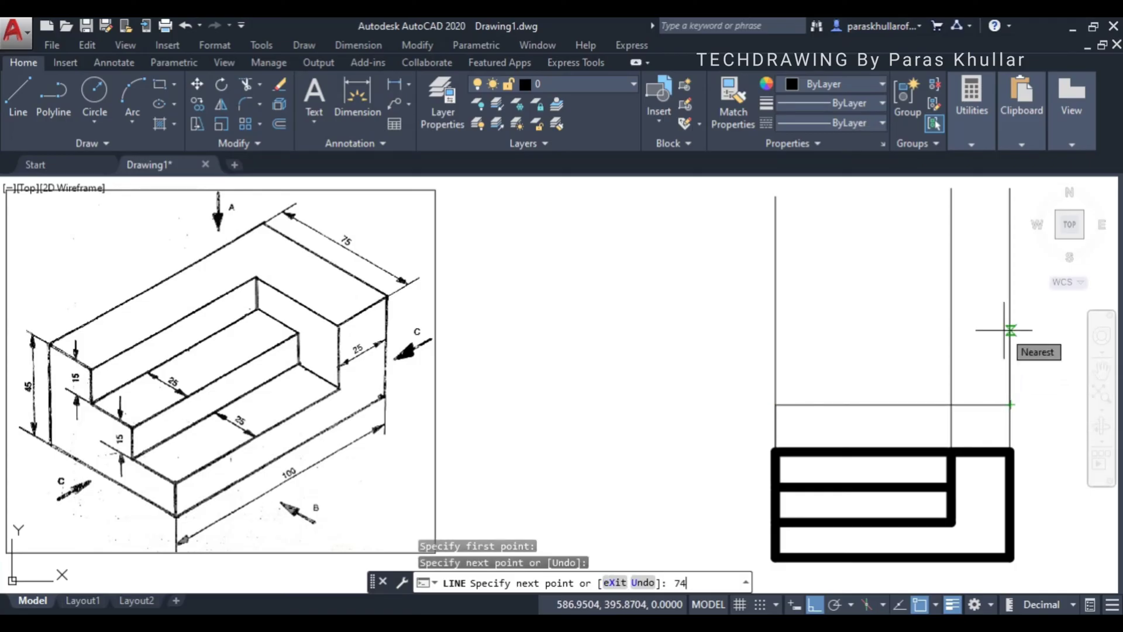
{"action": "key", "text": "Return"}
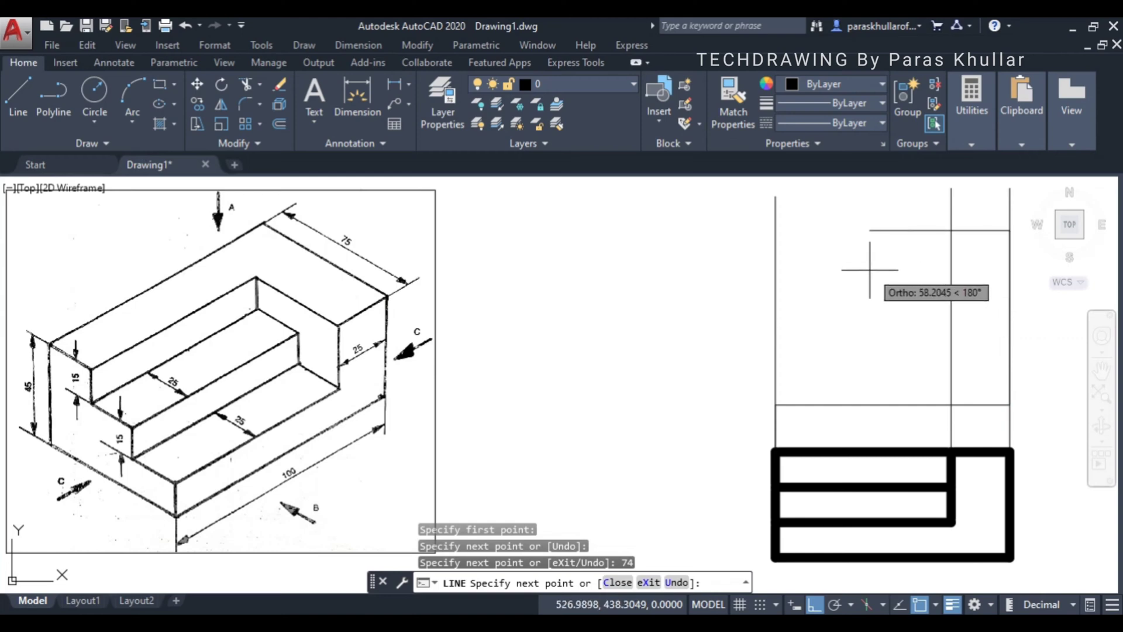
{"action": "left_click", "coordinate": [775, 231]}
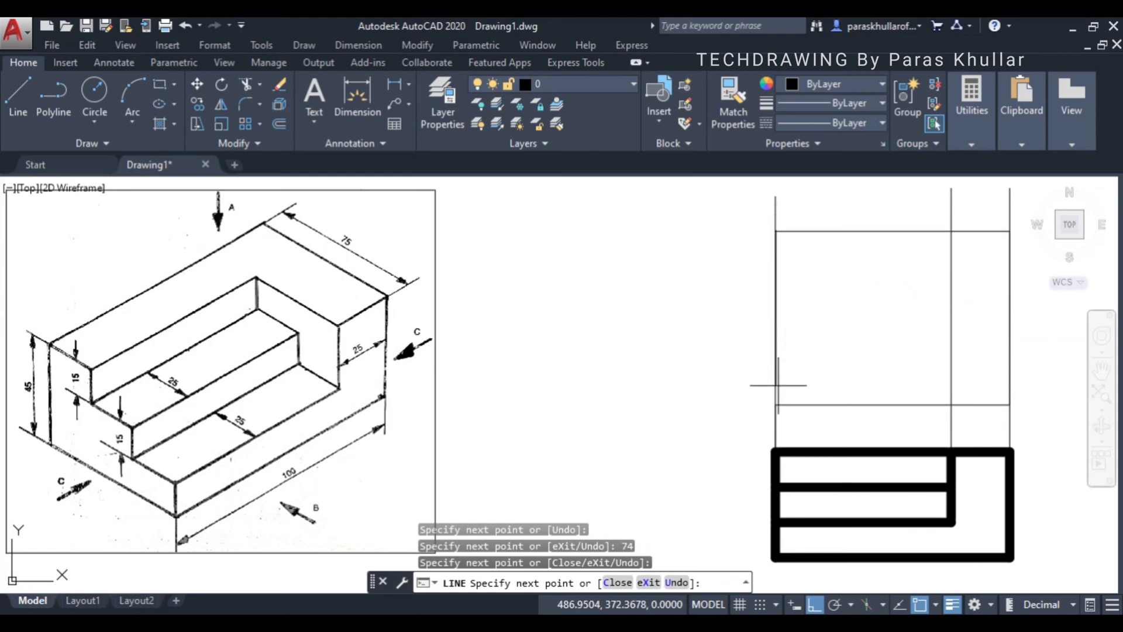
{"action": "left_click", "coordinate": [776, 404]}
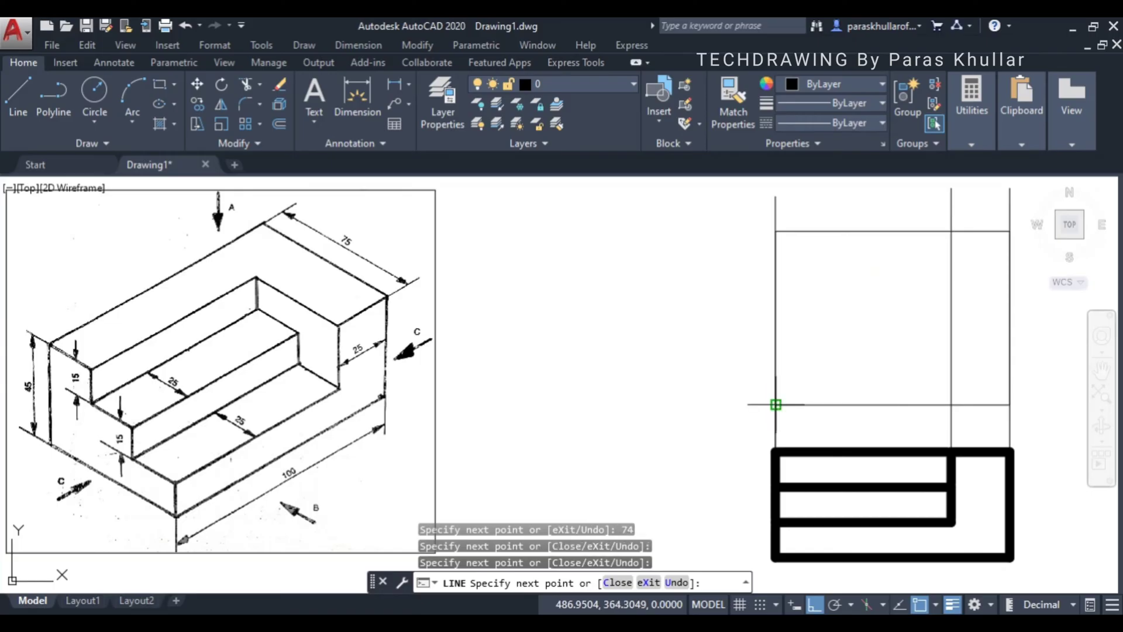
{"action": "key", "text": "Escape"}
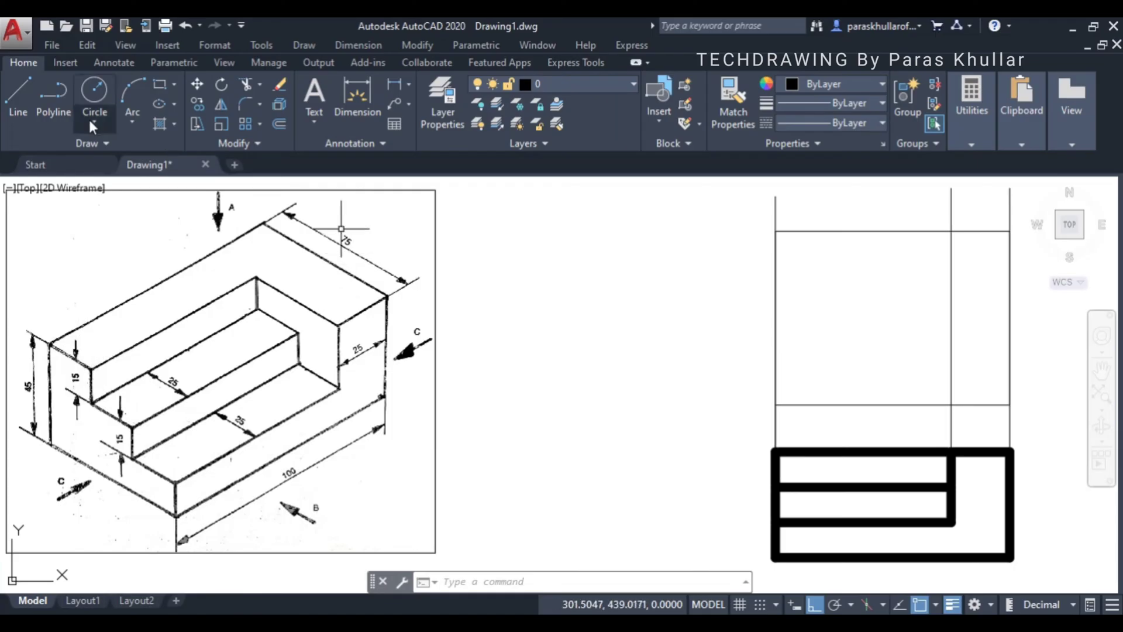
Step: Draw lines from the top view's top-left corner 25 units down, across to the inner projection line, and down to the bottom edge
{"action": "left_click", "coordinate": [20, 90]}
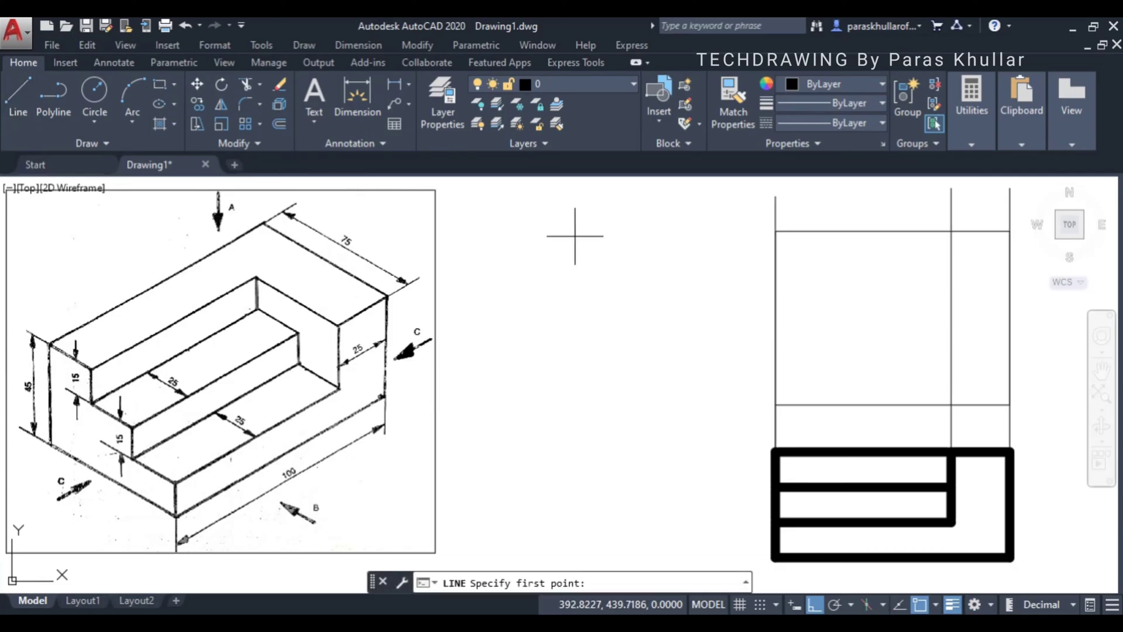
{"action": "left_click", "coordinate": [776, 231]}
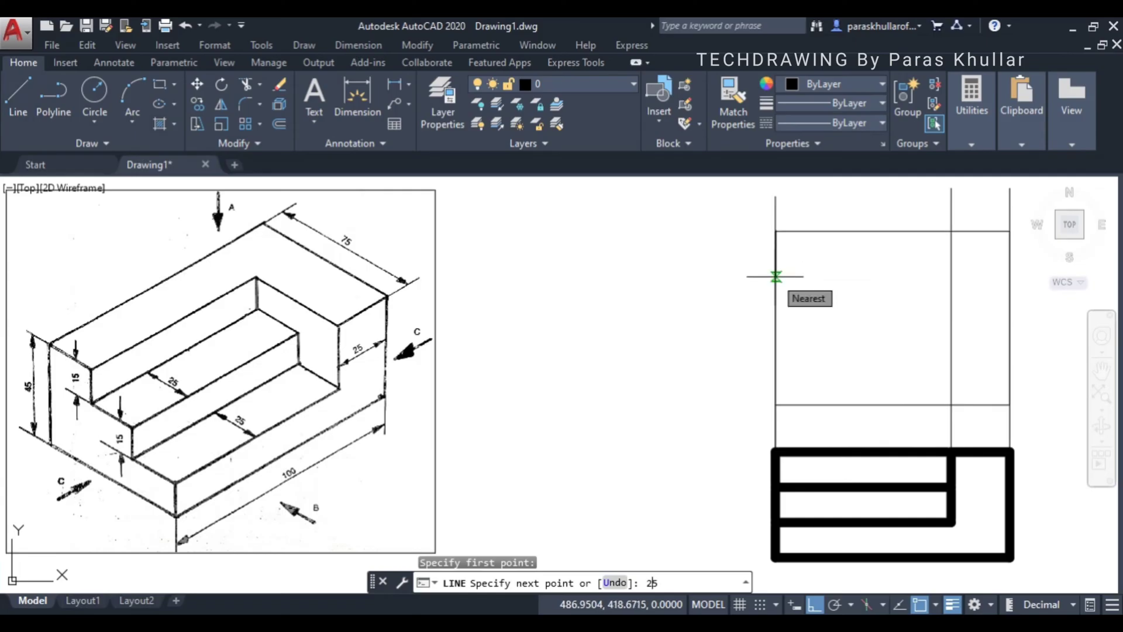
{"action": "type", "text": "25"}
{"action": "key", "text": "Return"}
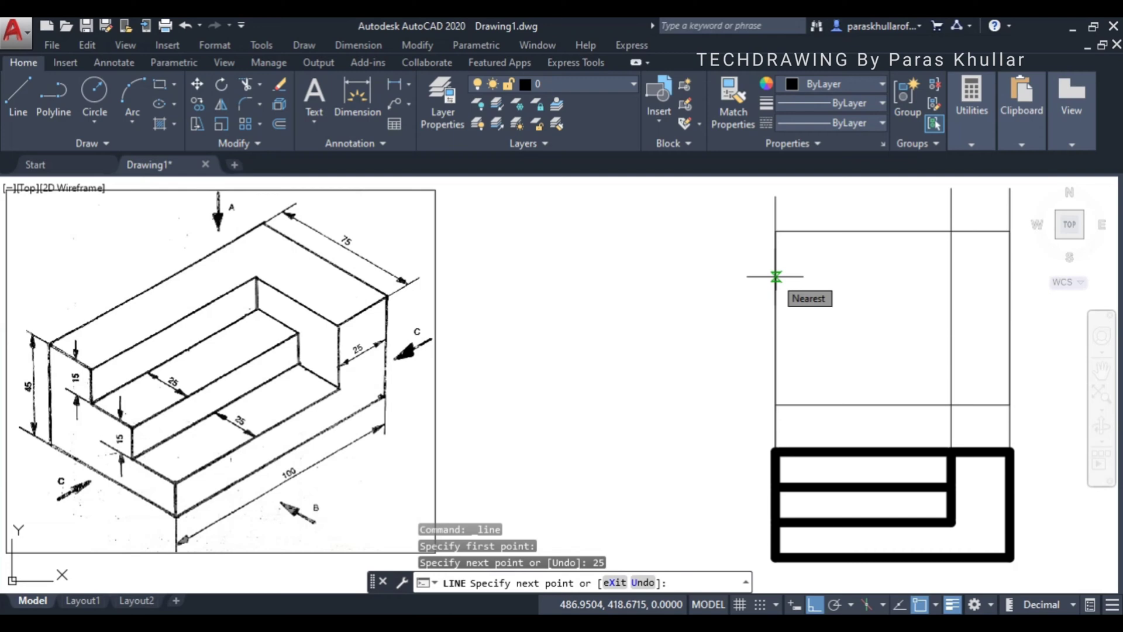
{"action": "left_click", "coordinate": [950, 289]}
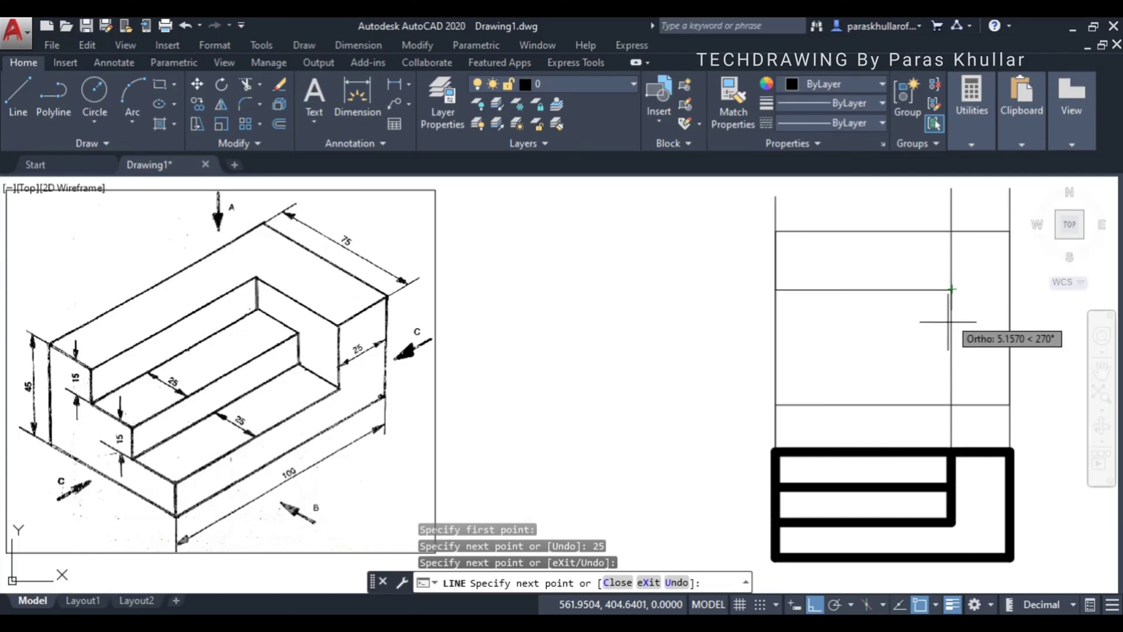
{"action": "left_click", "coordinate": [952, 405]}
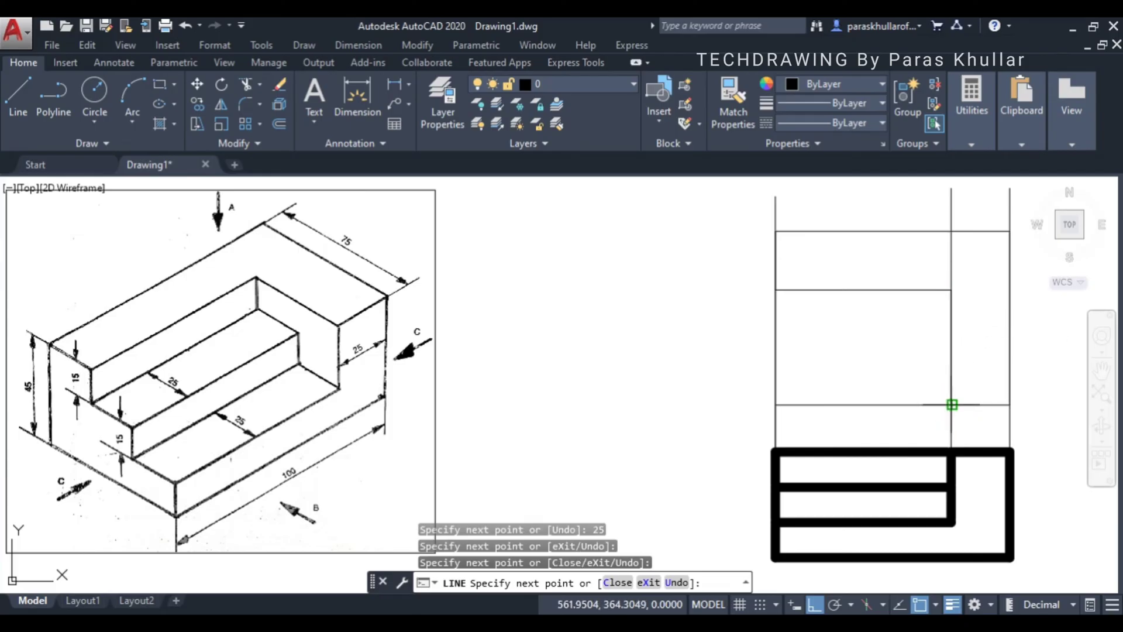
{"action": "key", "text": "Escape"}
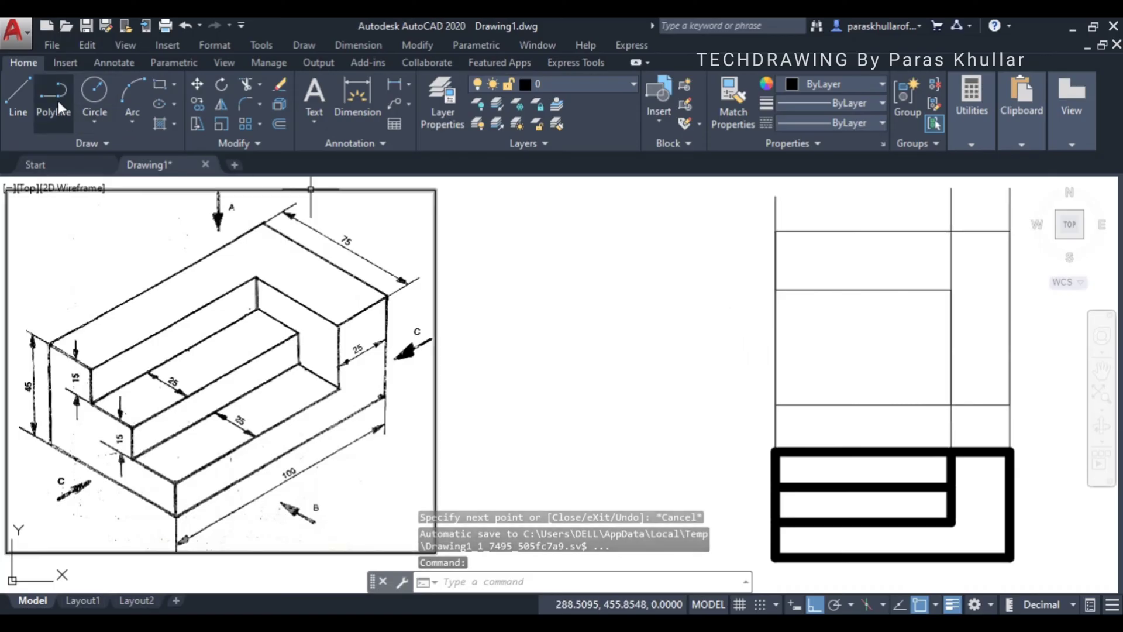
Step: Copy the top view's inner horizontal line from its right endpoint down to the midpoint of the inner vertical line
{"action": "left_click", "coordinate": [975, 350]}
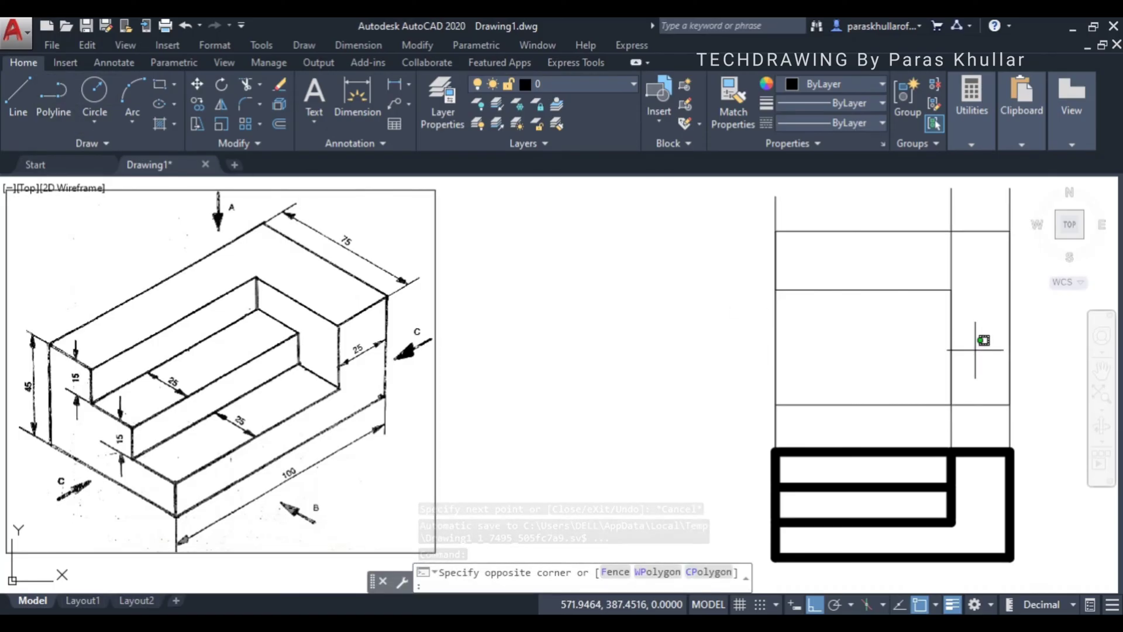
{"action": "key", "text": "Escape"}
{"action": "left_click", "coordinate": [902, 288]}
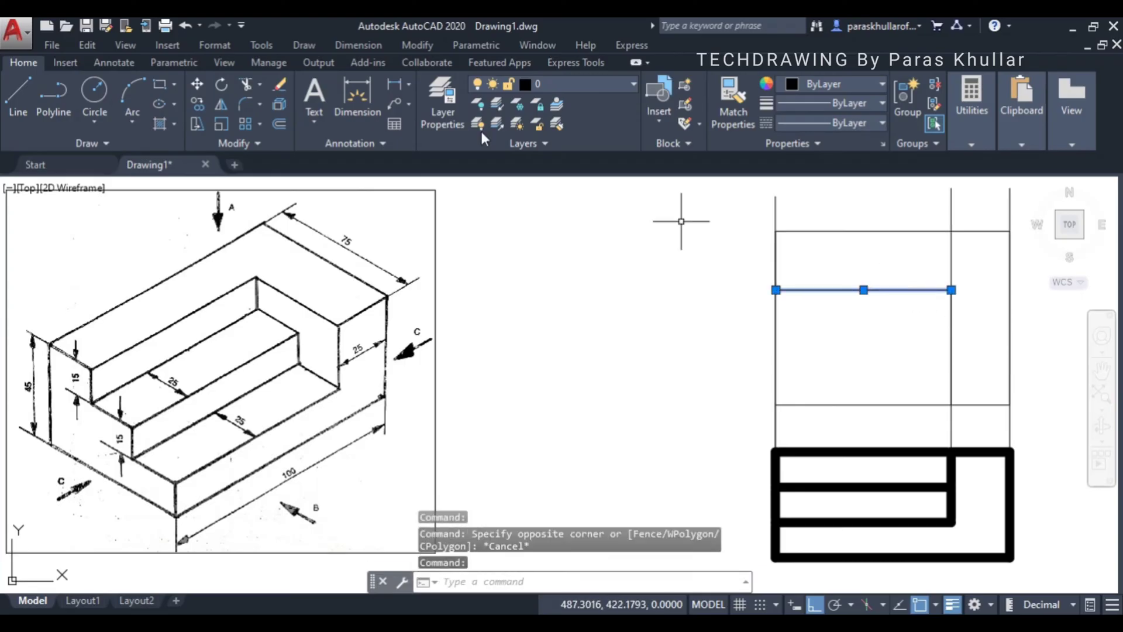
{"action": "left_click", "coordinate": [202, 101]}
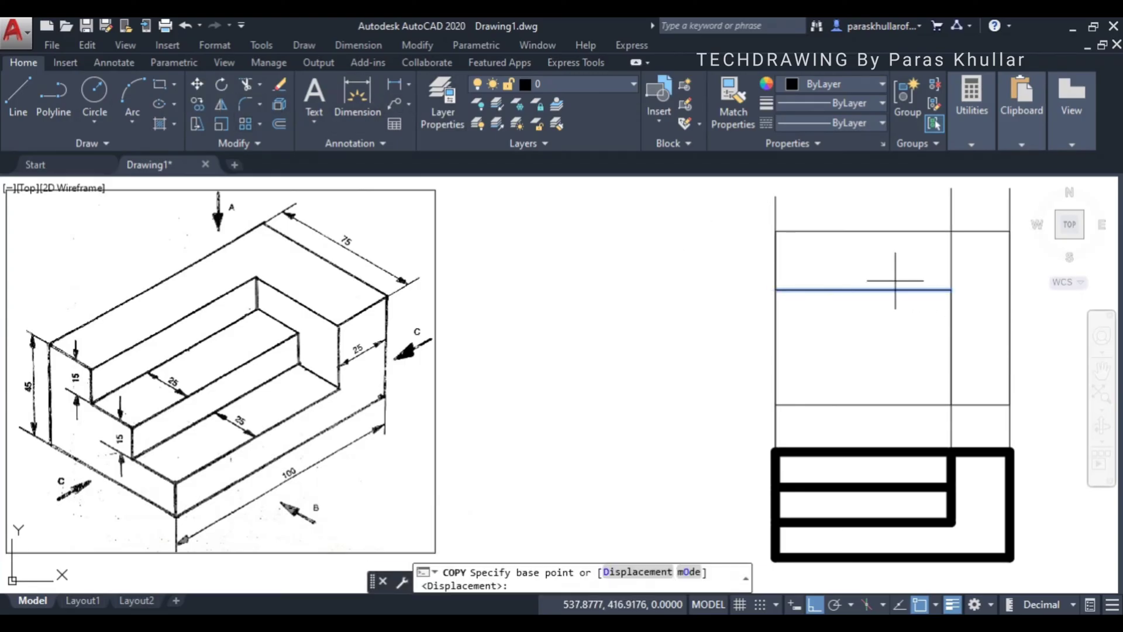
{"action": "left_click", "coordinate": [952, 289]}
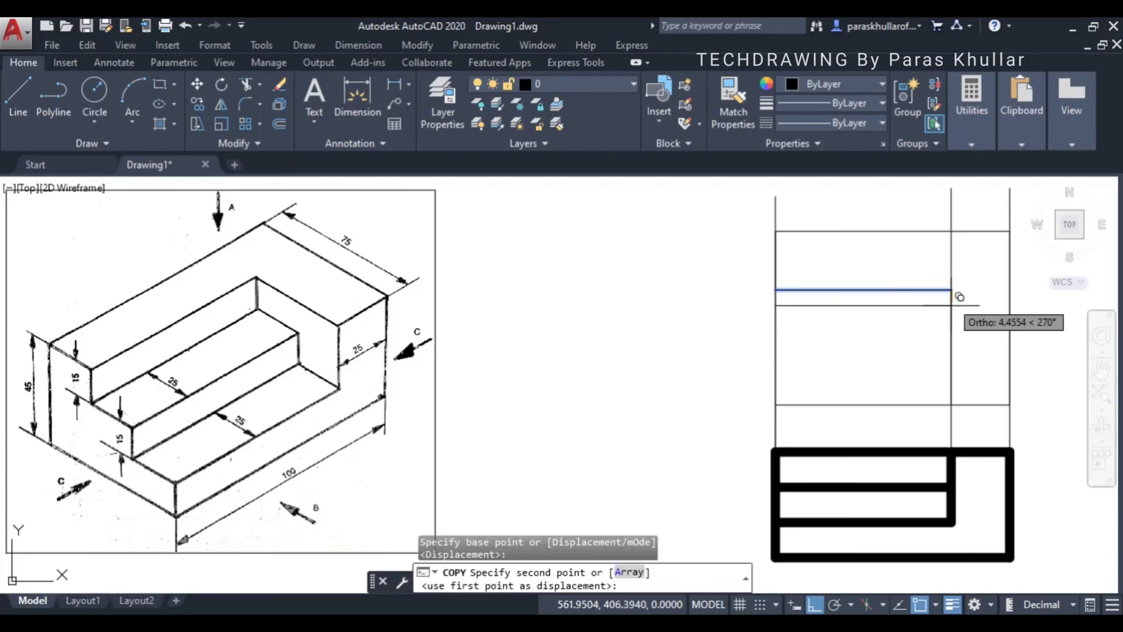
{"action": "left_click", "coordinate": [952, 347]}
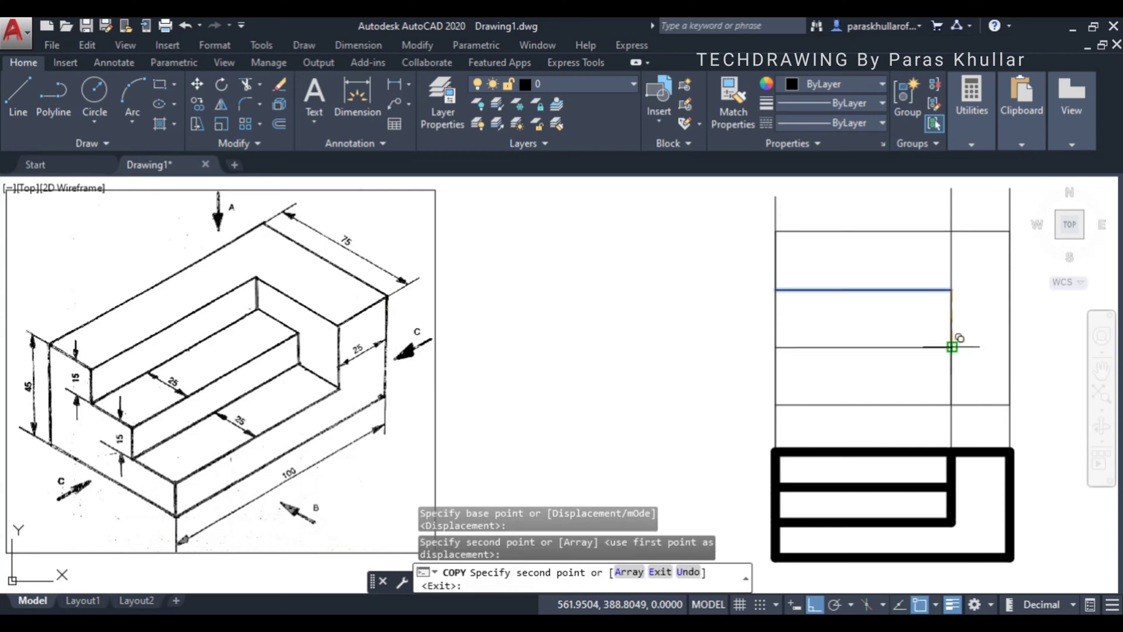
{"action": "key", "text": "Escape"}
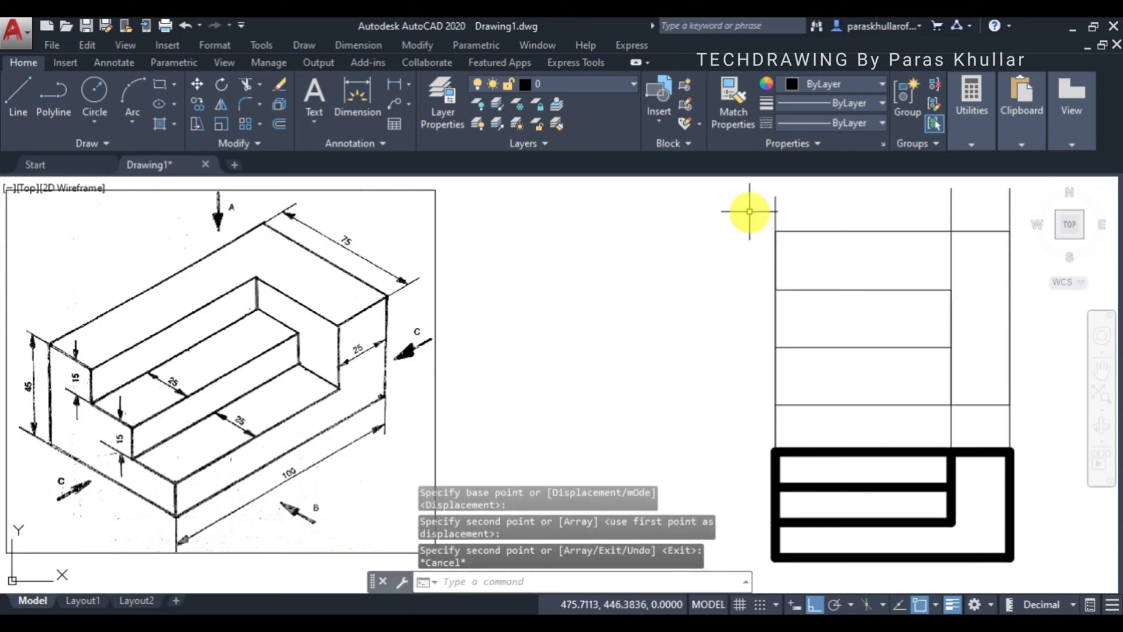
Step: Set the lineweight of all the top view's lines to 1.00 mm
{"action": "left_click", "coordinate": [749, 212]}
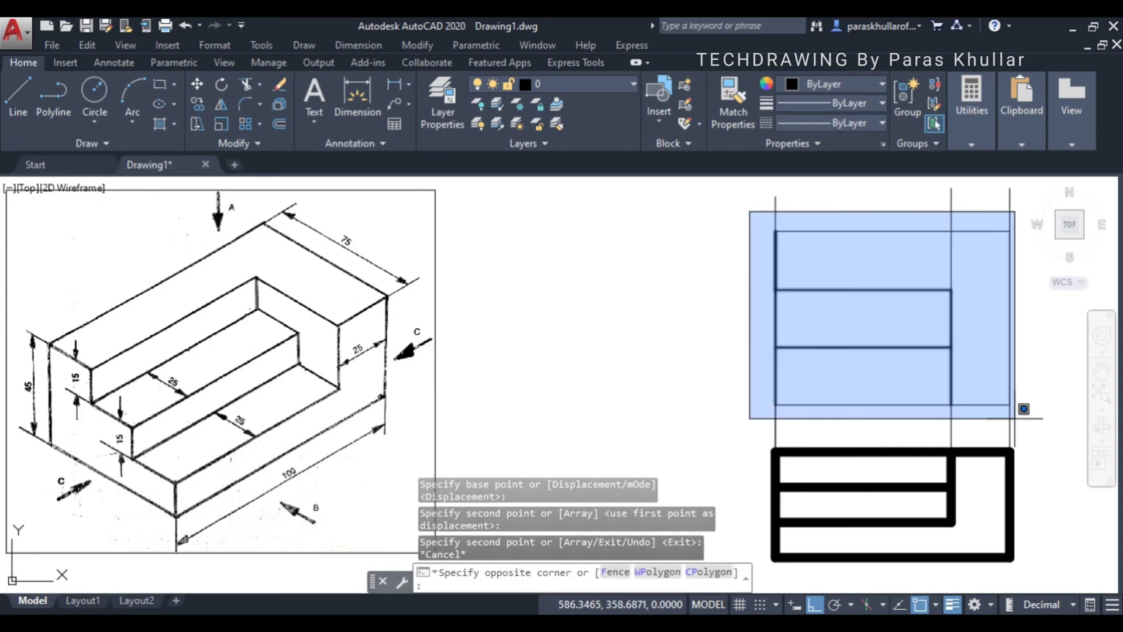
{"action": "left_click", "coordinate": [1021, 418]}
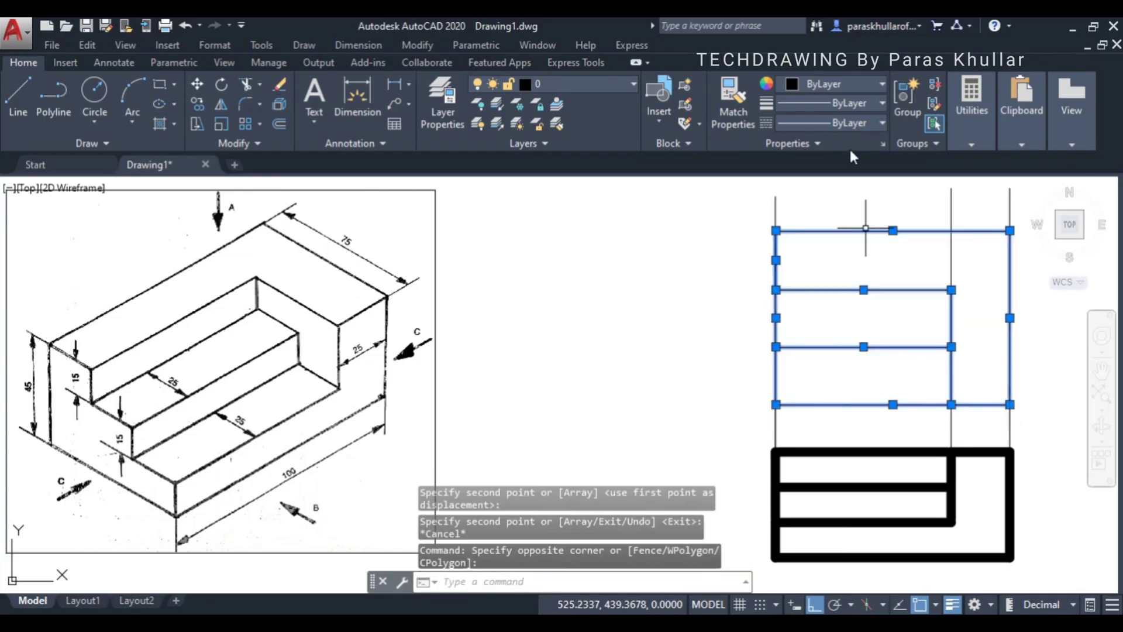
{"action": "left_click", "coordinate": [844, 103]}
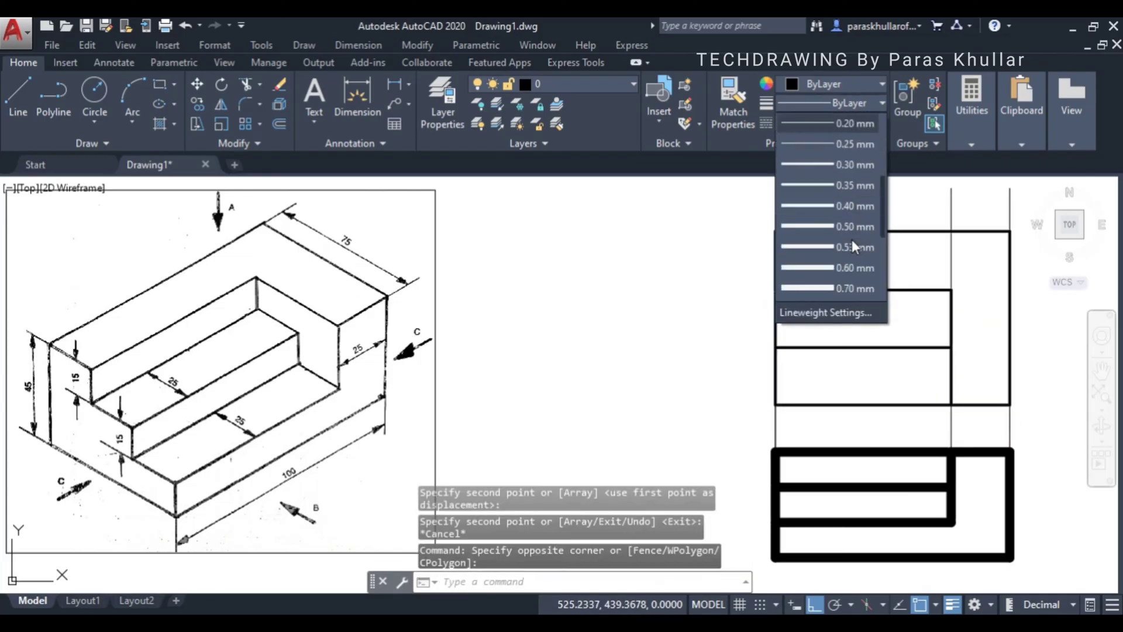
{"action": "scroll", "coordinate": [852, 240], "scroll_direction": "down", "scroll_amount": 2}
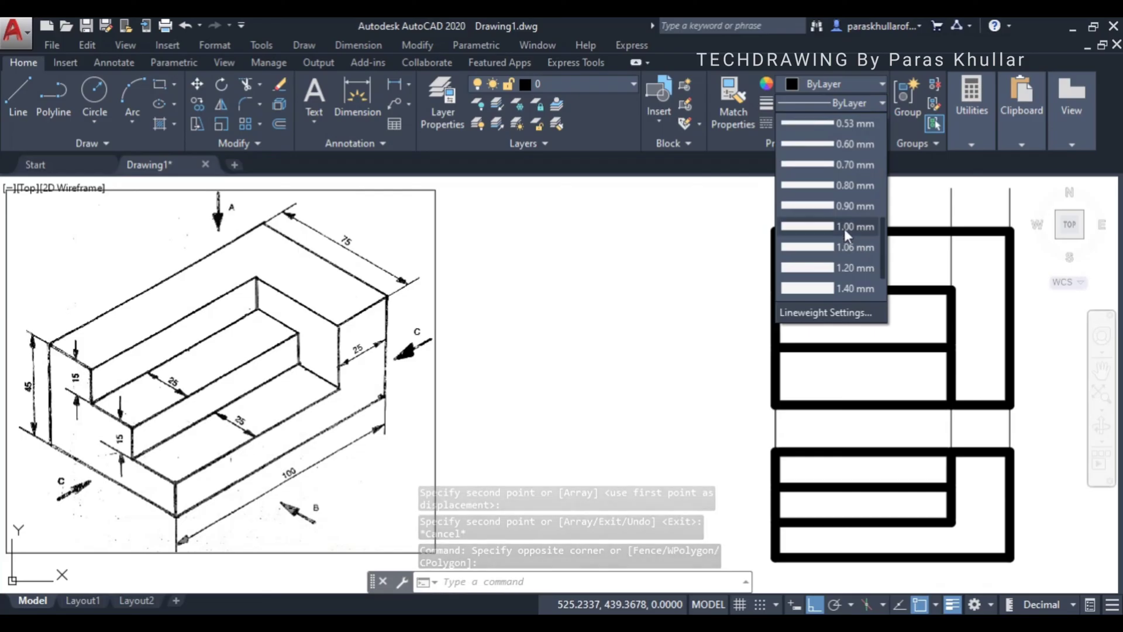
{"action": "left_click", "coordinate": [842, 227]}
{"action": "key", "text": "Escape"}
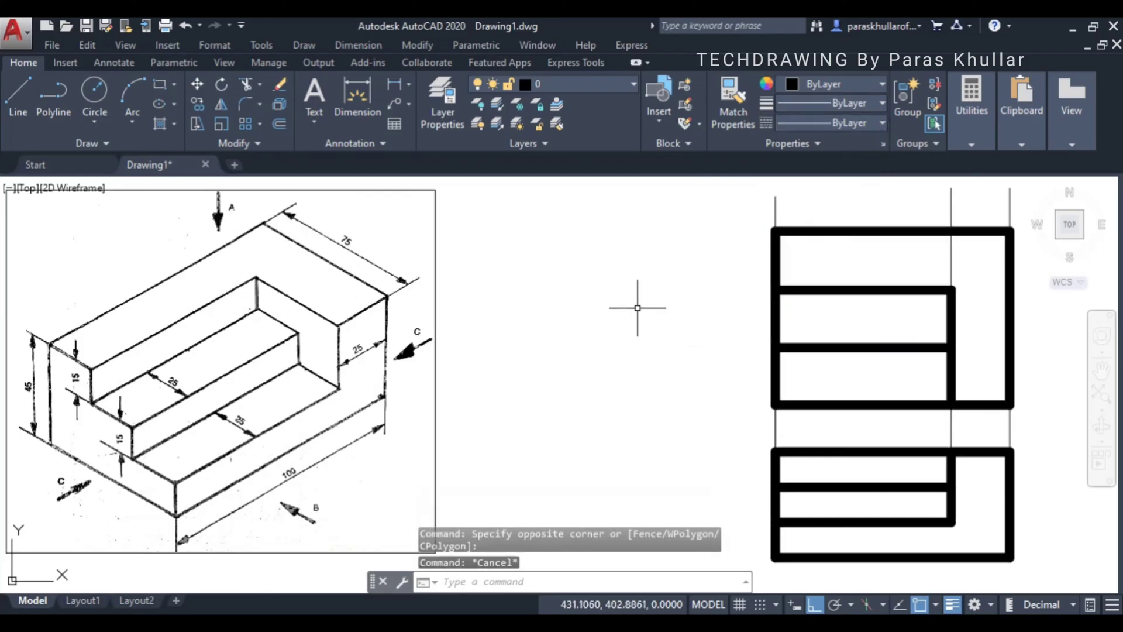
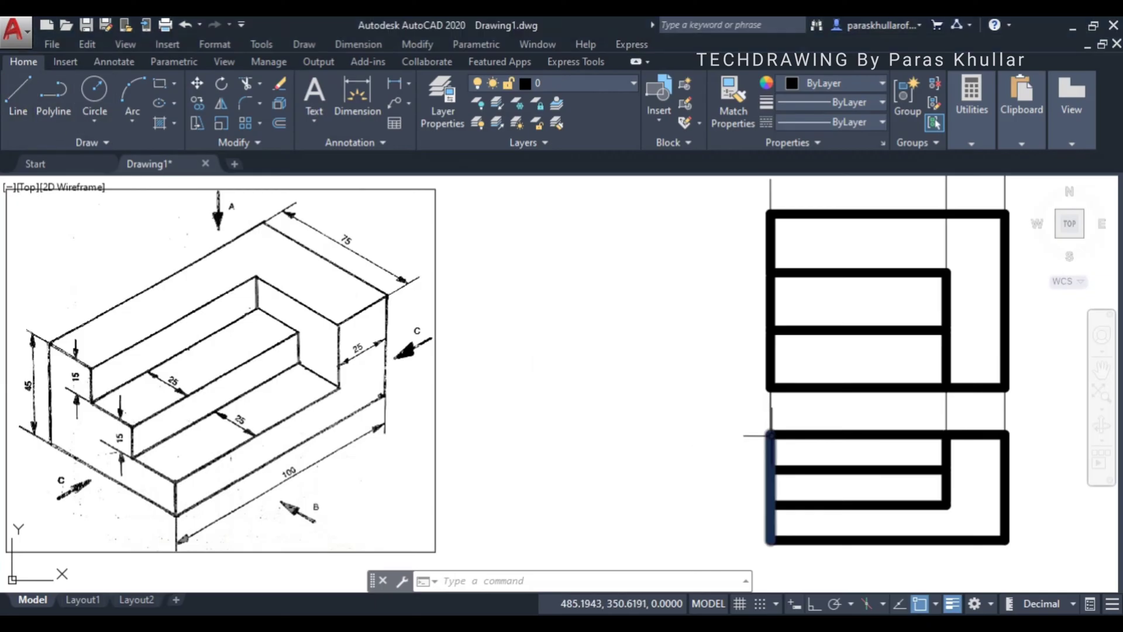
{"action": "left_click", "coordinate": [19, 110]}
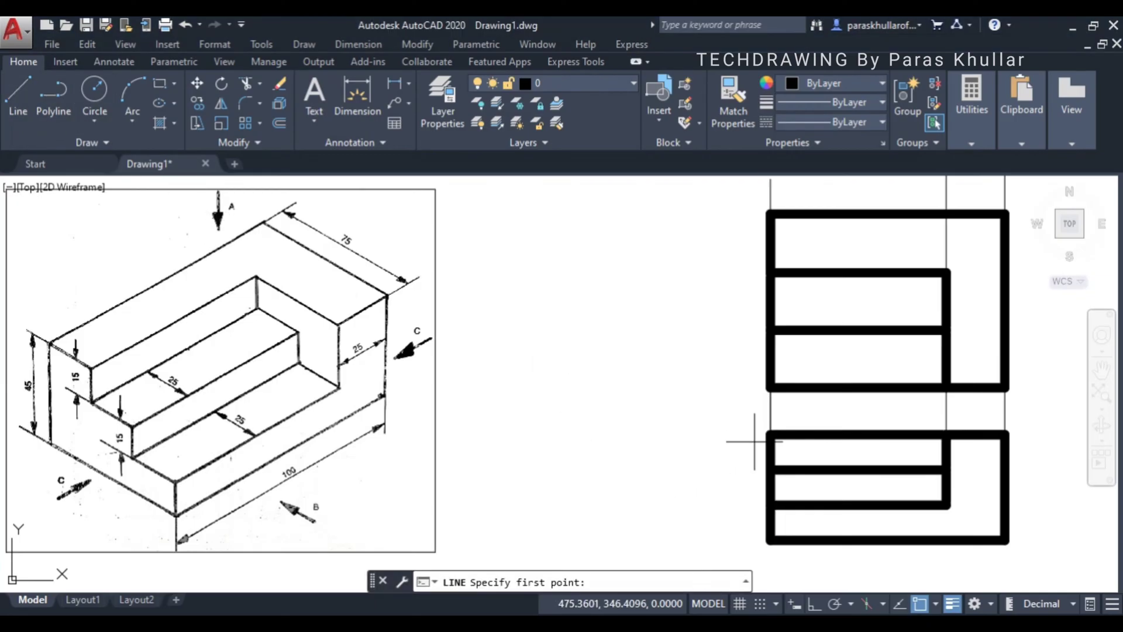
{"action": "left_click", "coordinate": [772, 434]}
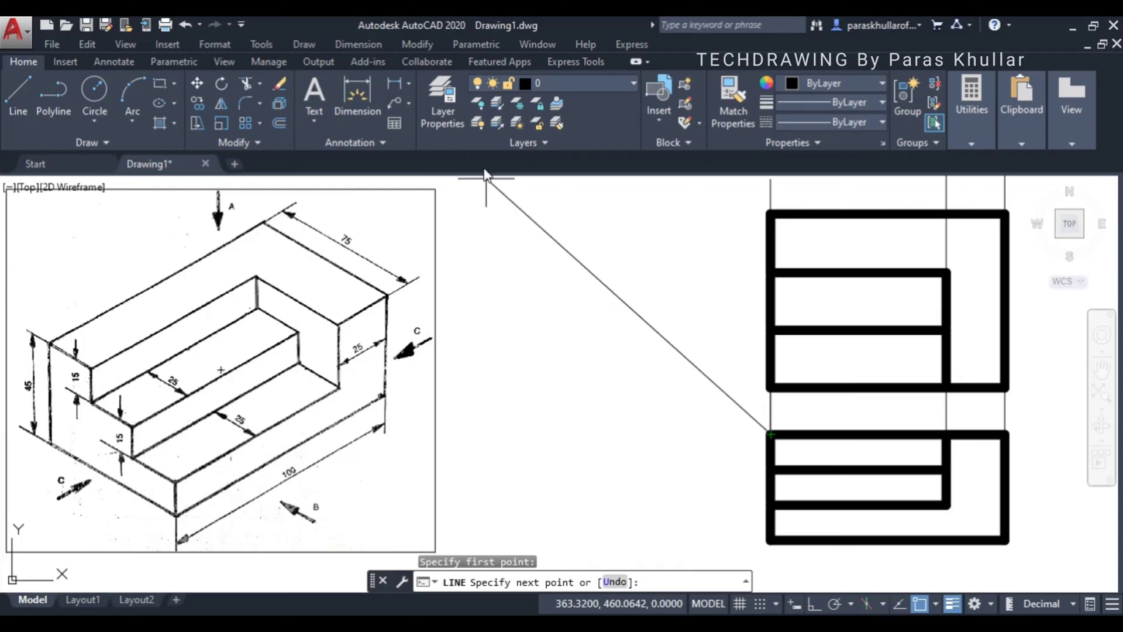
{"action": "key", "text": "Escape"}
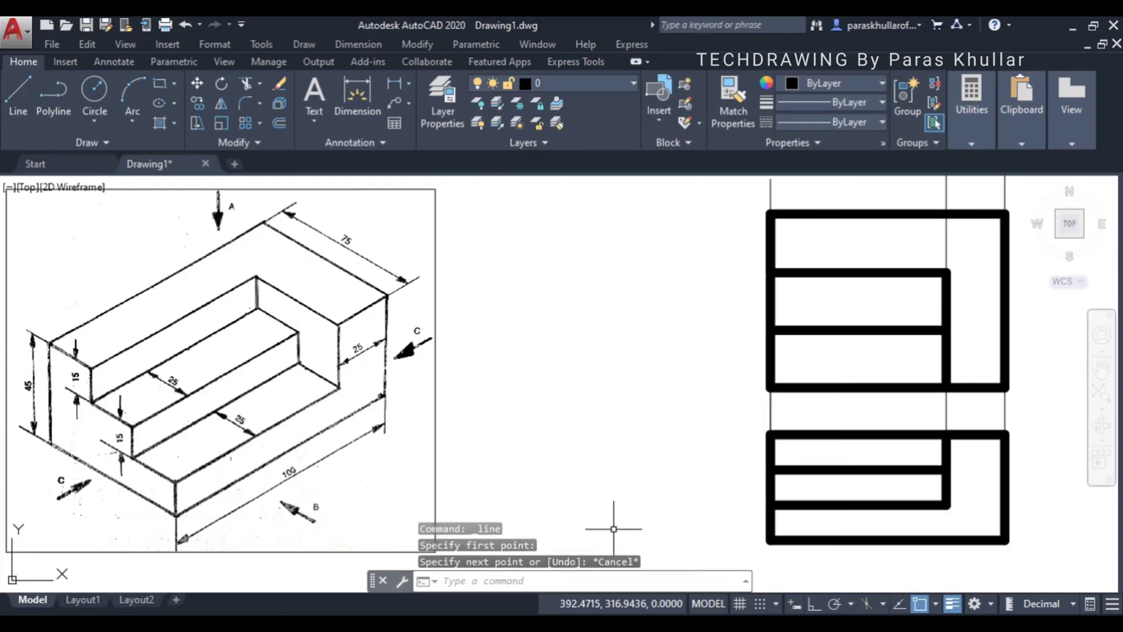
Step: Delete the additional polar tracking angle 135 and add it again as a new angle in the drafting settings
{"action": "right_click", "coordinate": [834, 607]}
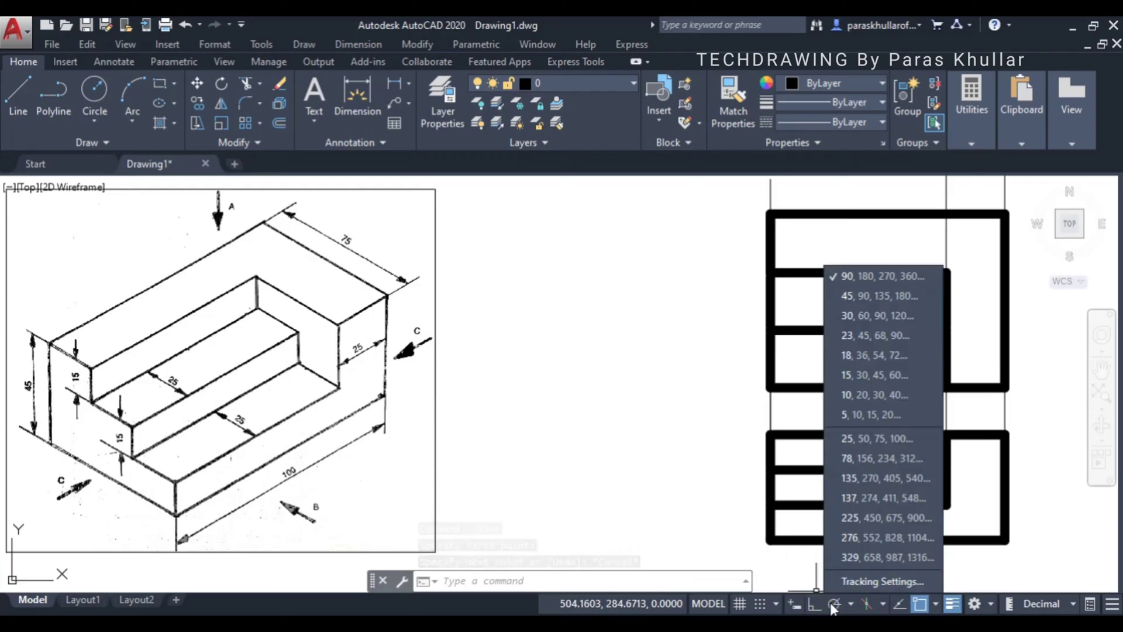
{"action": "left_click", "coordinate": [856, 583]}
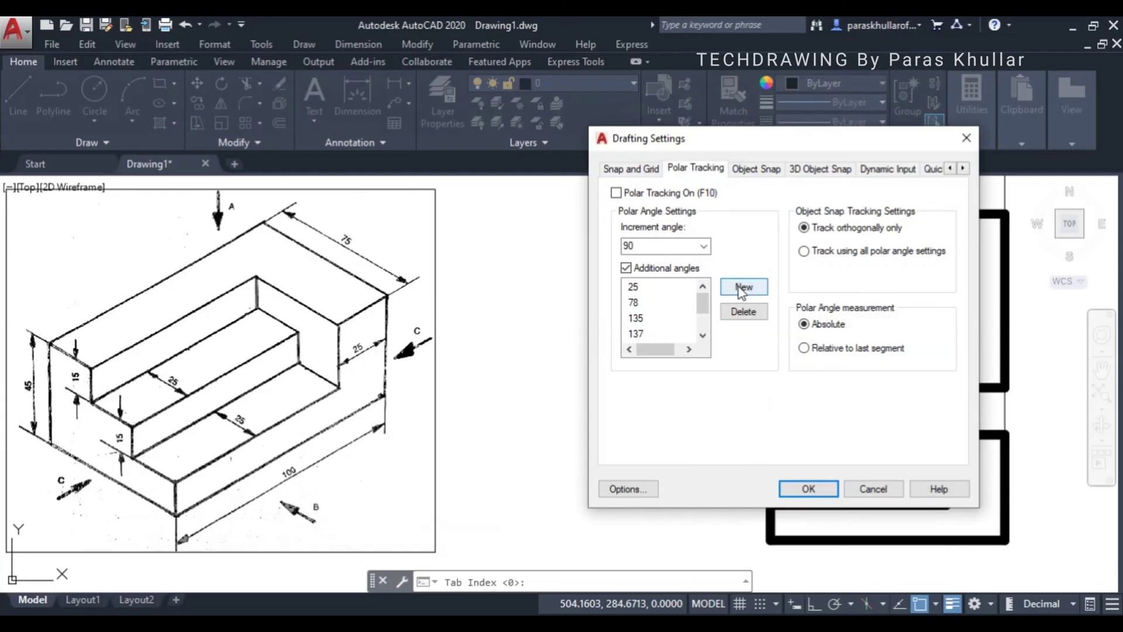
{"action": "left_click", "coordinate": [634, 319]}
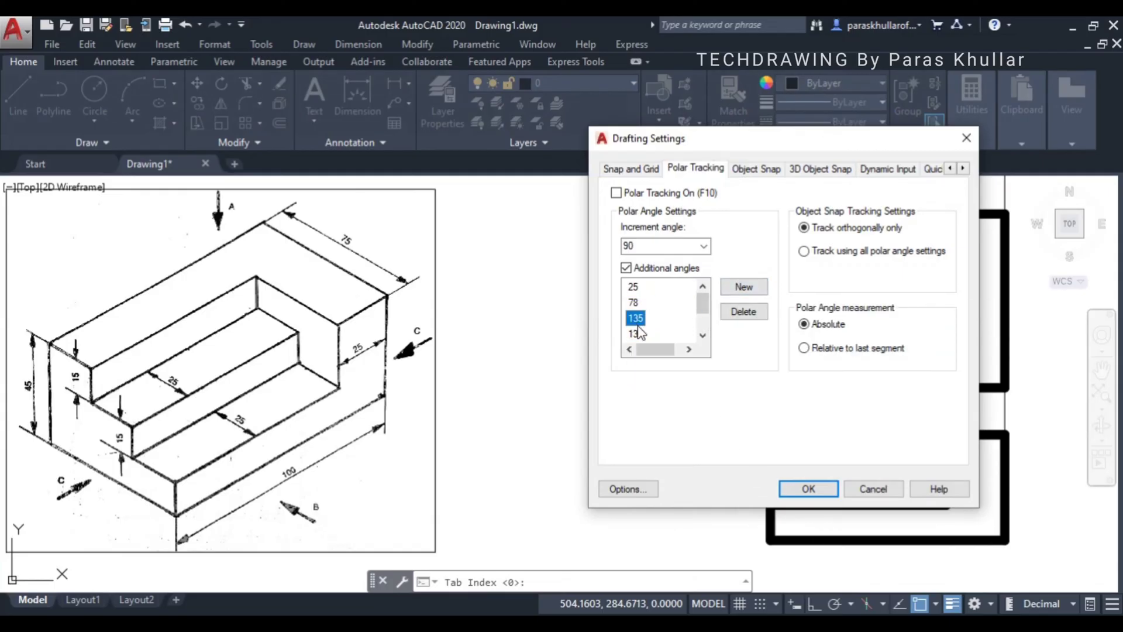
{"action": "left_click", "coordinate": [739, 312]}
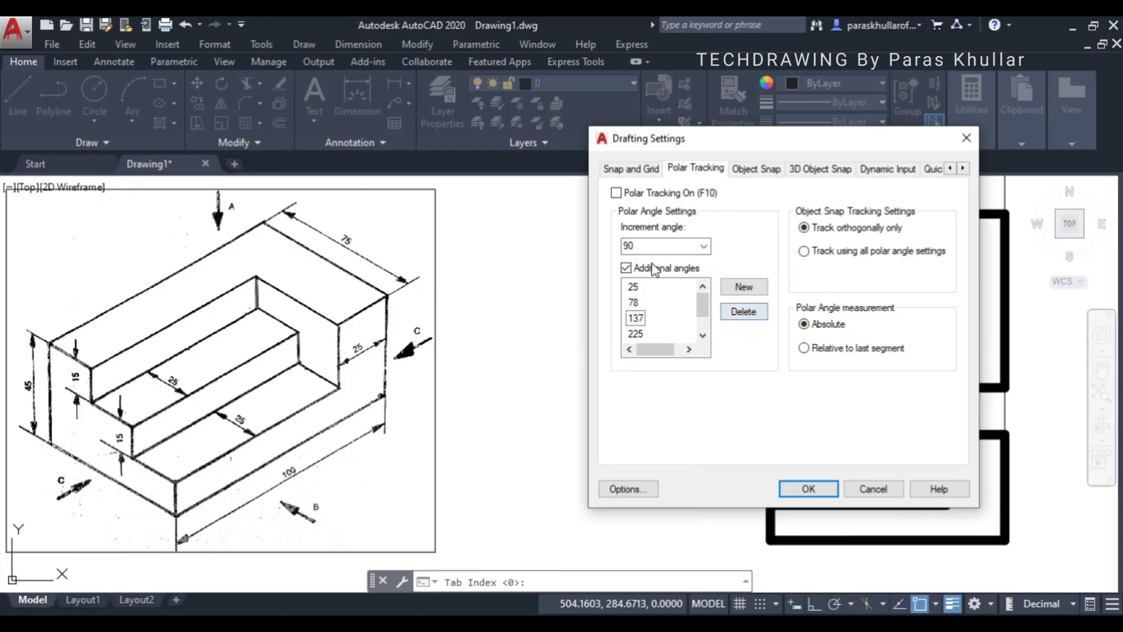
{"action": "left_click", "coordinate": [740, 288]}
{"action": "type", "text": "135"}
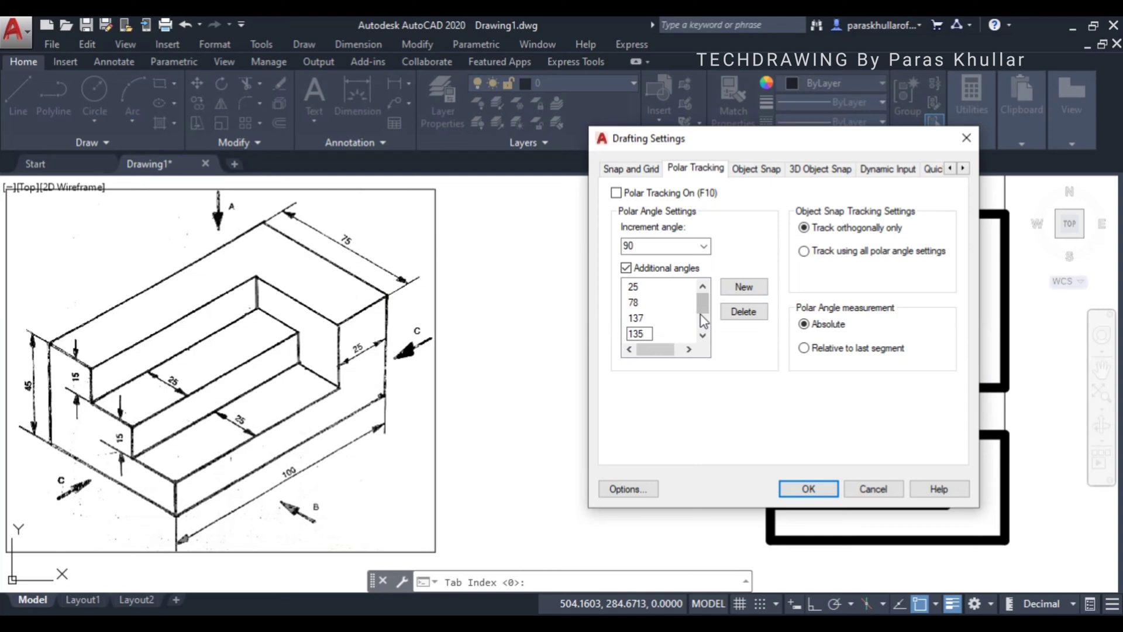
{"action": "left_click", "coordinate": [729, 292]}
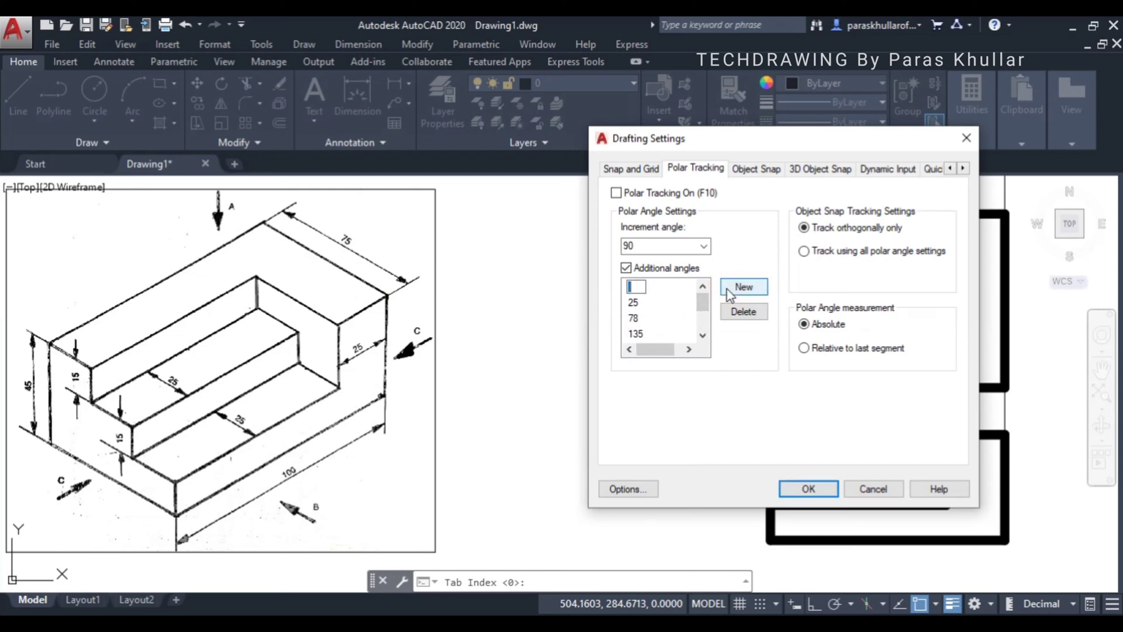
{"action": "left_click", "coordinate": [808, 490]}
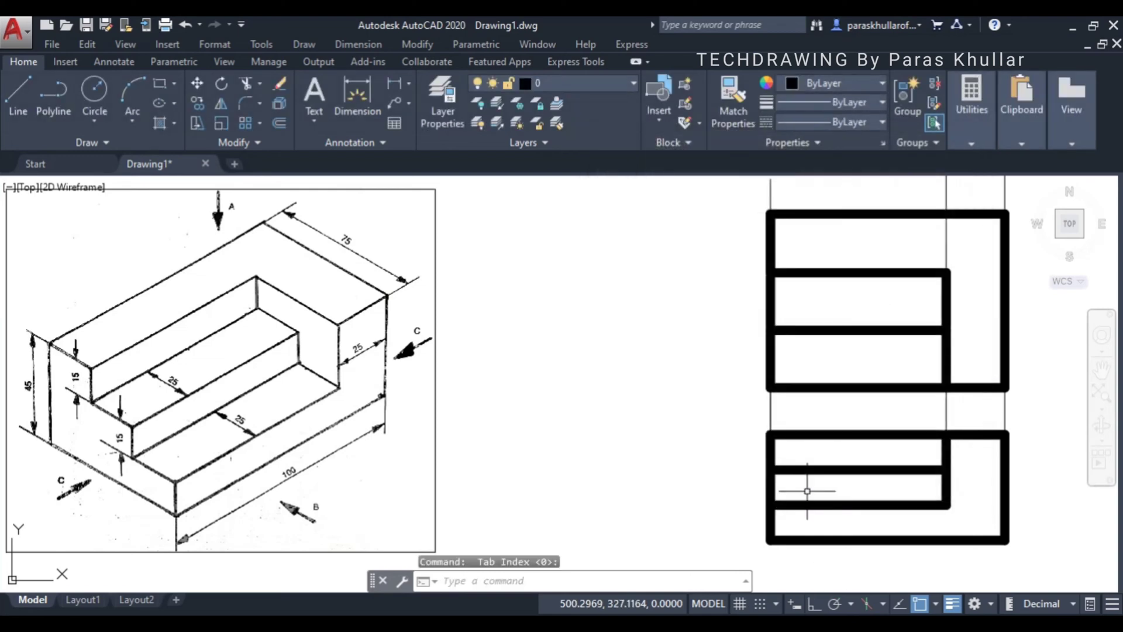
Step: Draw a 135° diagonal line with polar tracking from the front view's top-left corner up past the height of the top view's upper edge
{"action": "left_click", "coordinate": [22, 86]}
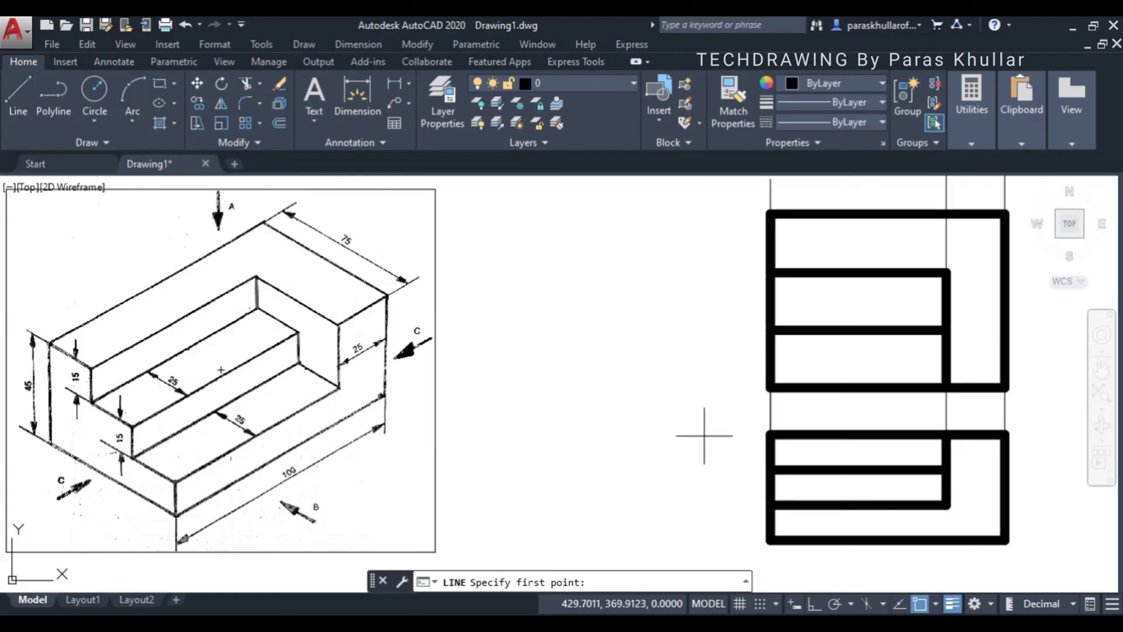
{"action": "left_click", "coordinate": [771, 434]}
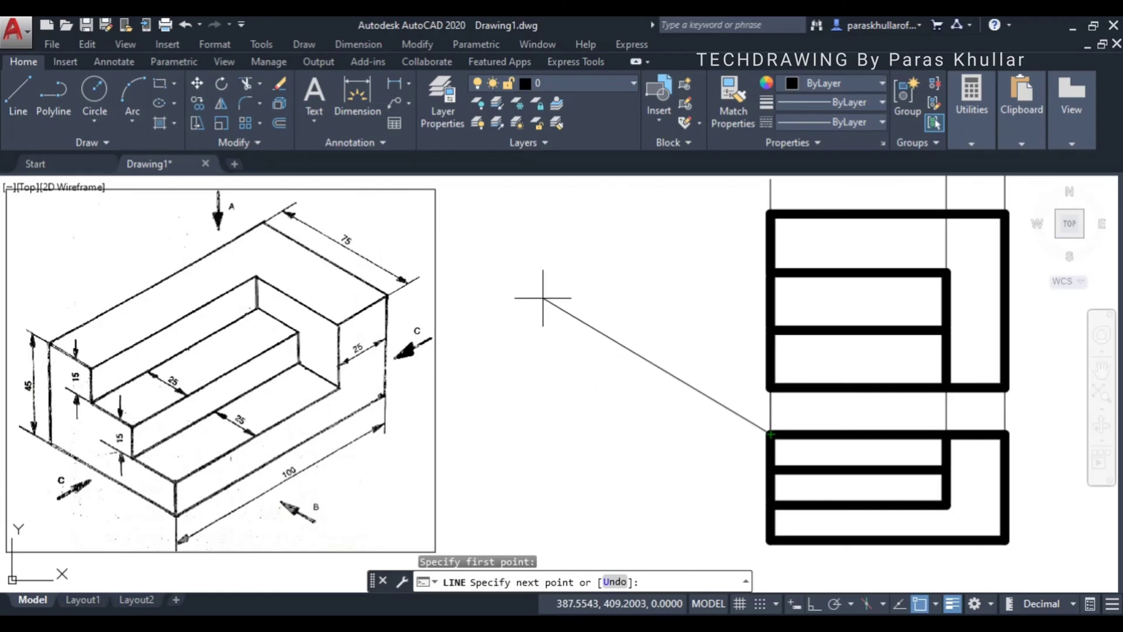
{"action": "left_click", "coordinate": [835, 603]}
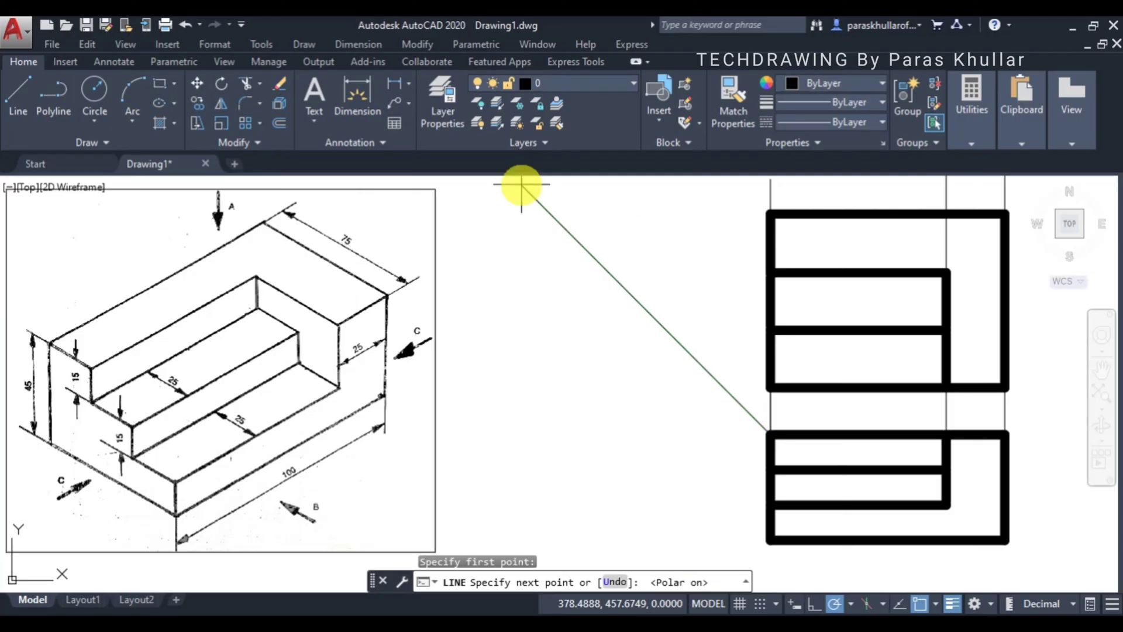
{"action": "left_click", "coordinate": [522, 183]}
{"action": "right_click", "coordinate": [565, 193]}
{"action": "left_click", "coordinate": [602, 203]}
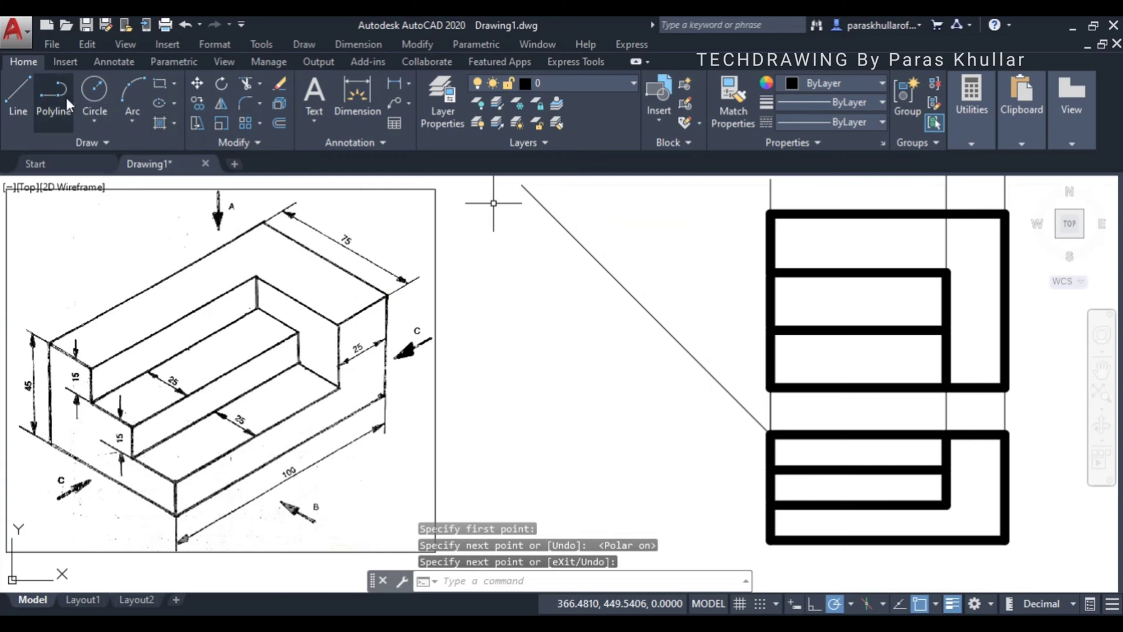
Step: With Ortho on, draw a horizontal projection line from the top view's top-left corner leftward across the diagonal
{"action": "left_click", "coordinate": [17, 91]}
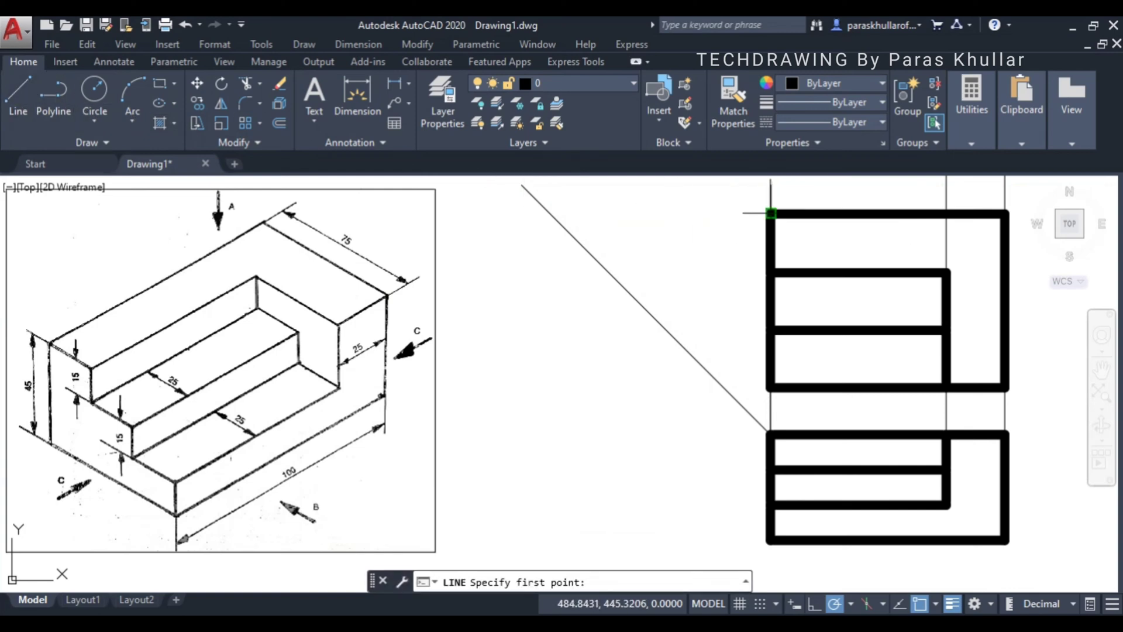
{"action": "left_click", "coordinate": [771, 213]}
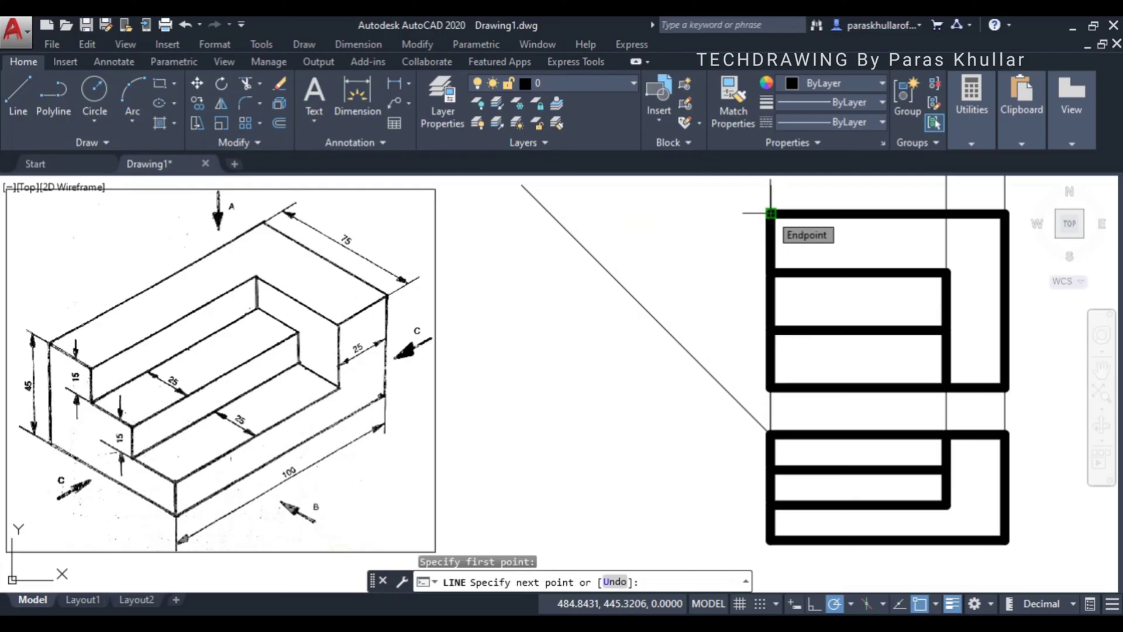
{"action": "left_click", "coordinate": [815, 604]}
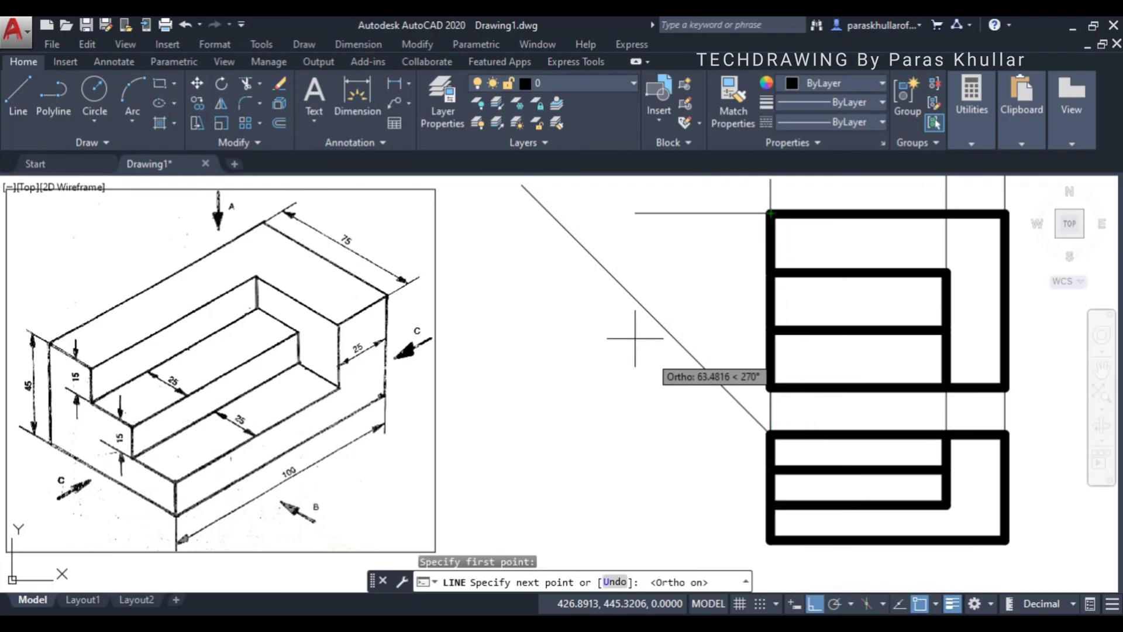
{"action": "left_click", "coordinate": [526, 215]}
{"action": "right_click", "coordinate": [518, 200]}
{"action": "left_click", "coordinate": [538, 210]}
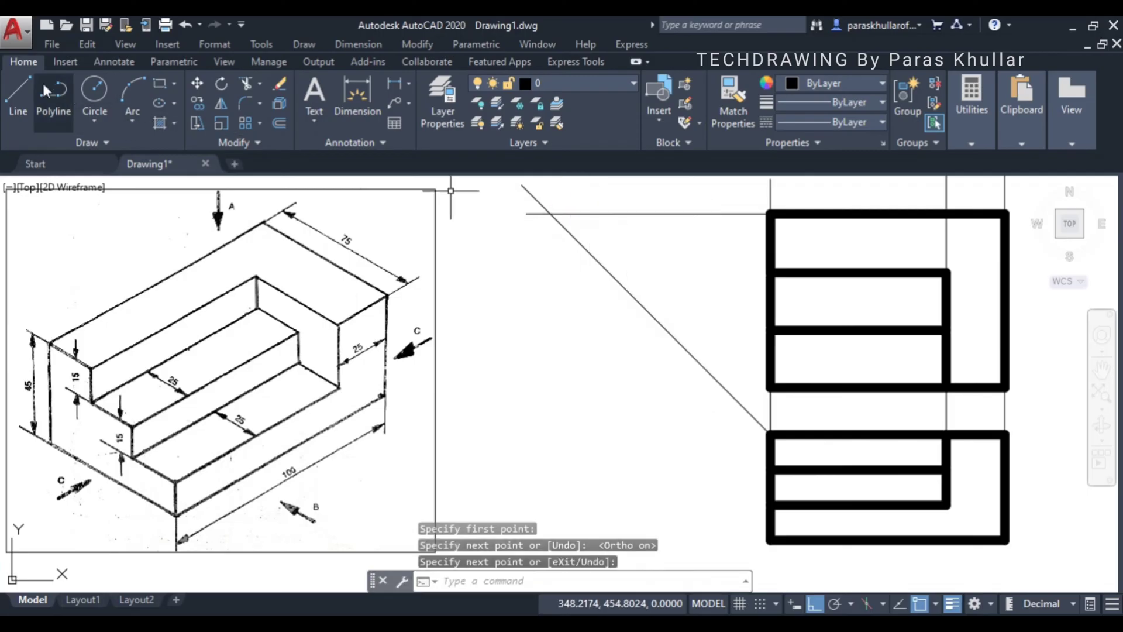
Step: Draw a horizontal projection line about 82 units long from the left end of the top view's upper inner line past the diagonal
{"action": "key", "text": "space"}
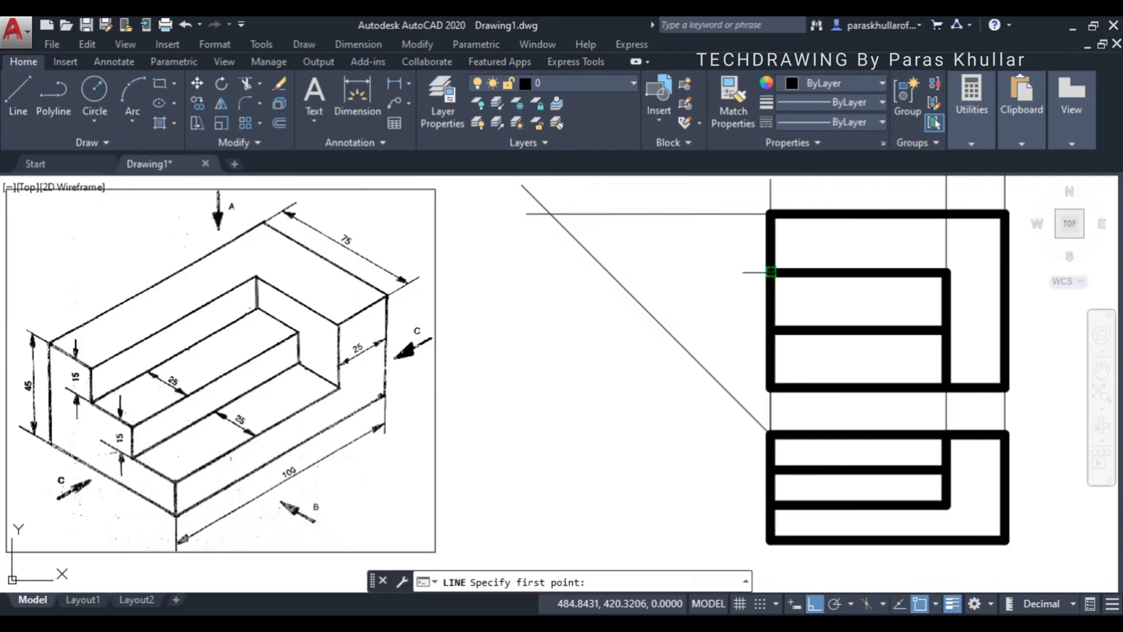
{"action": "left_click", "coordinate": [771, 272]}
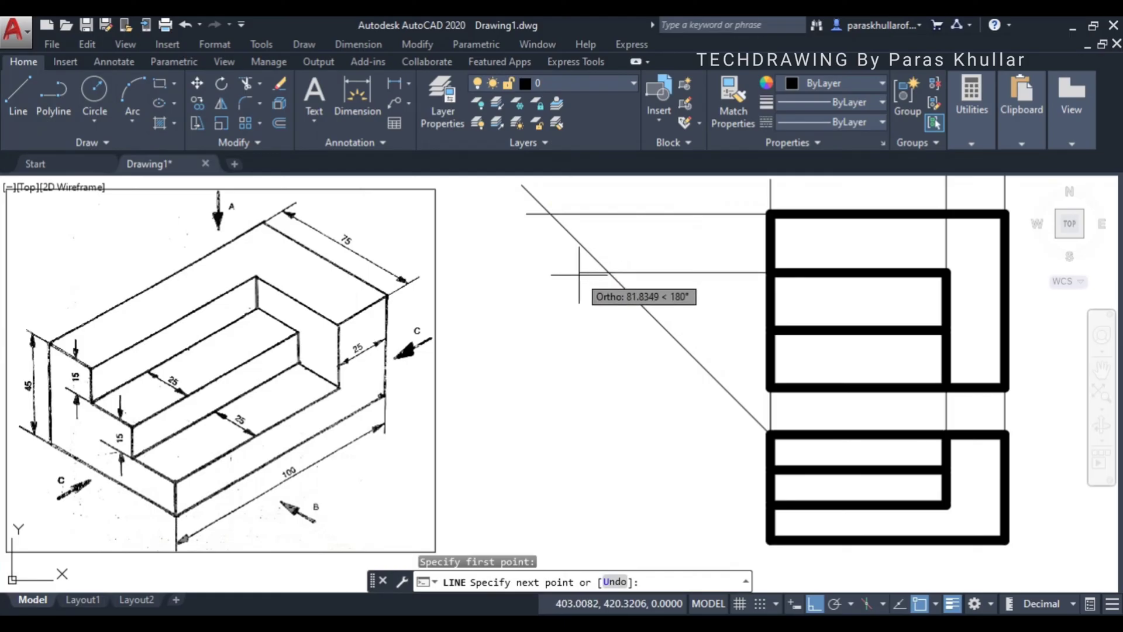
{"action": "left_click", "coordinate": [579, 272]}
{"action": "right_click", "coordinate": [622, 254]}
{"action": "left_click", "coordinate": [638, 261]}
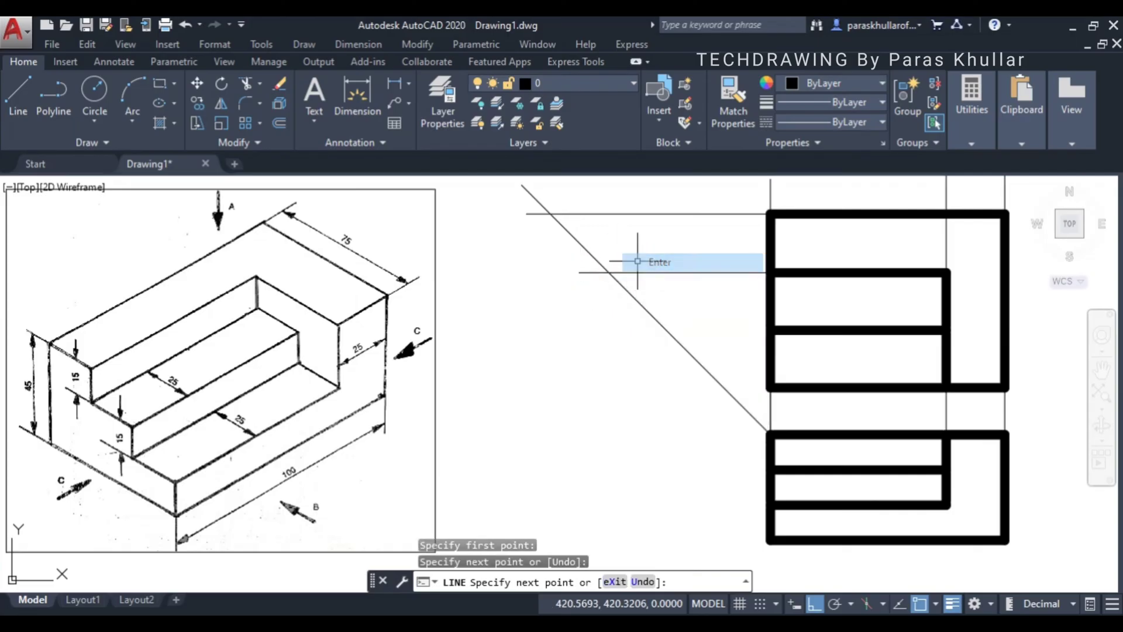
Step: Draw a horizontal projection line from the left end of the top view's lower inner line past the diagonal
{"action": "left_click", "coordinate": [16, 94]}
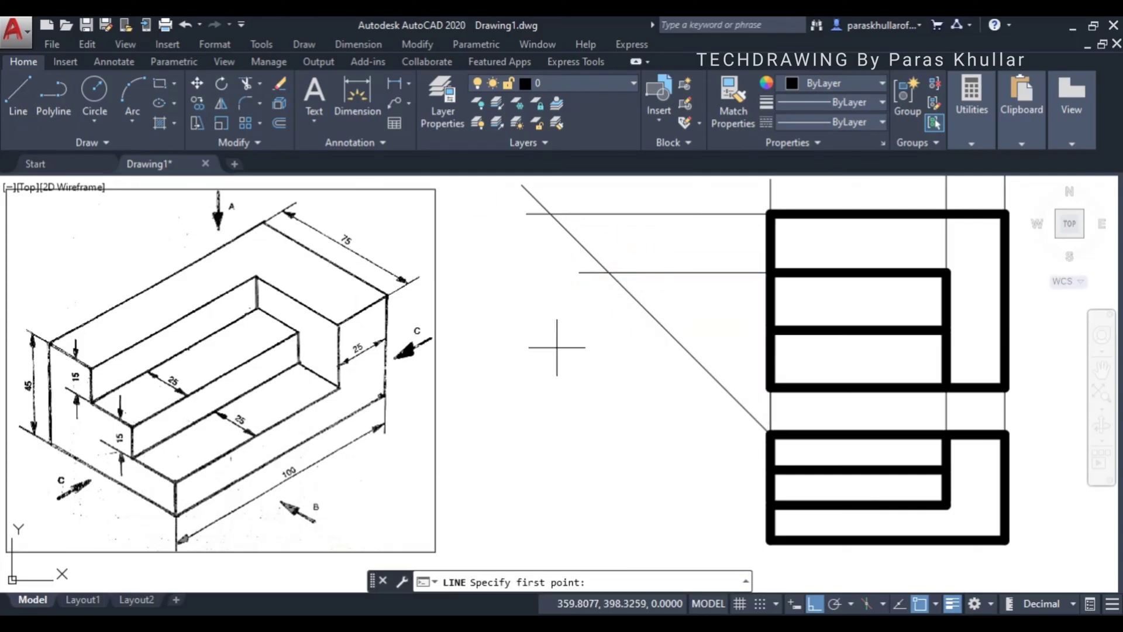
{"action": "left_click", "coordinate": [771, 330]}
{"action": "left_click", "coordinate": [583, 328]}
{"action": "right_click", "coordinate": [513, 253]}
{"action": "left_click", "coordinate": [544, 254]}
Step: Draw a horizontal projection line from the top view's bottom-left corner leftward past the diagonal
{"action": "left_click", "coordinate": [18, 94]}
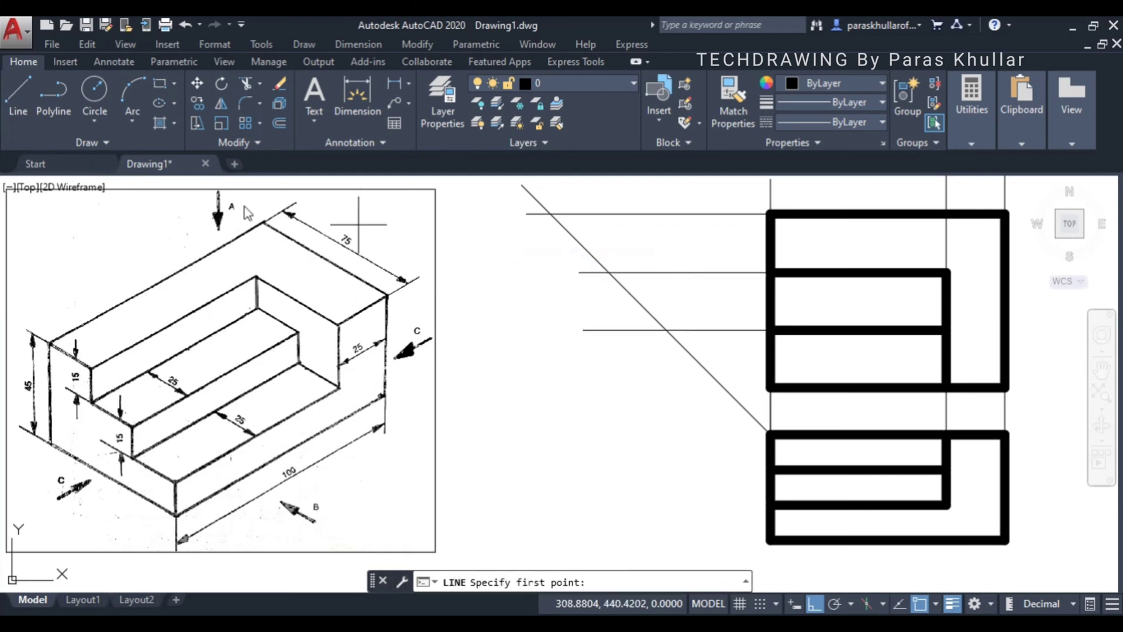
{"action": "left_click", "coordinate": [773, 388]}
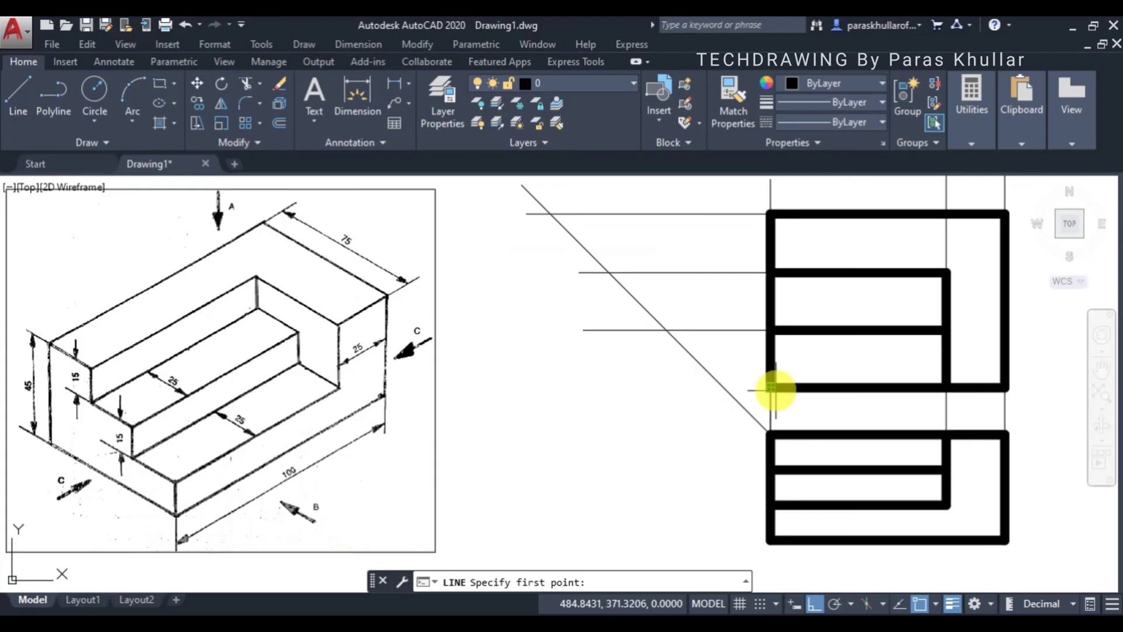
{"action": "left_click", "coordinate": [550, 387]}
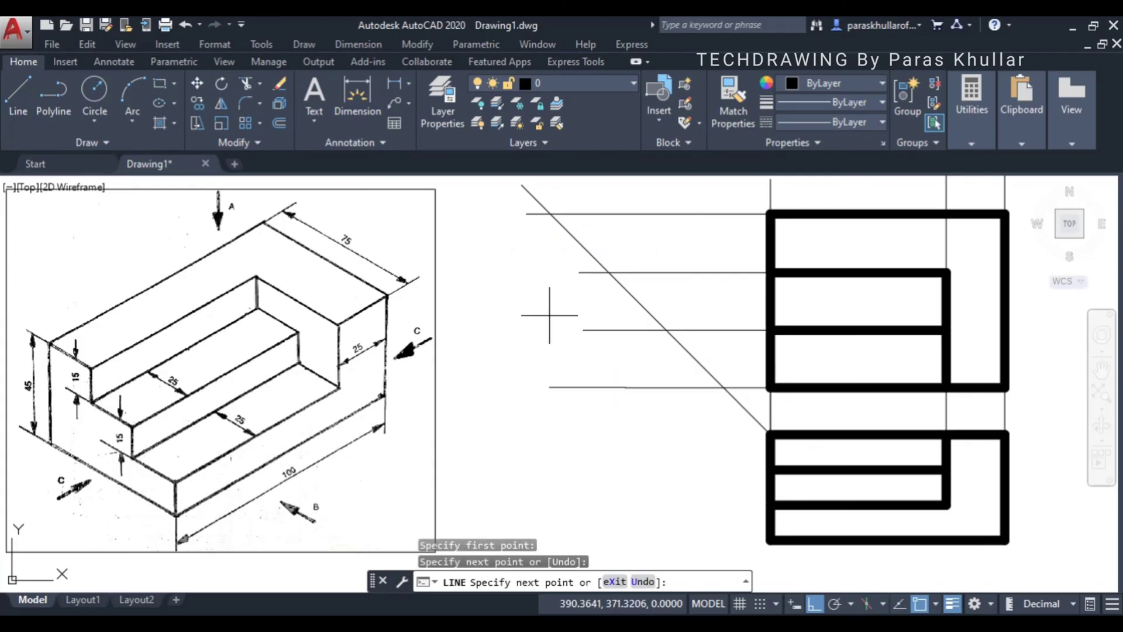
{"action": "right_click", "coordinate": [528, 286]}
{"action": "left_click", "coordinate": [557, 296]}
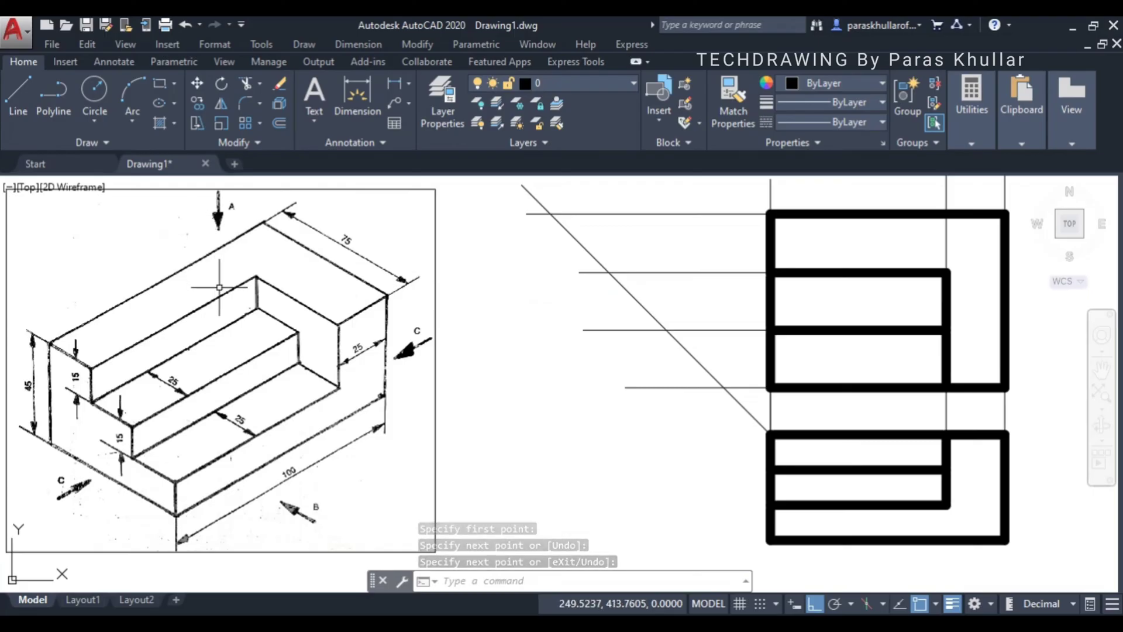
Step: Trim the projection lines' overhangs beyond the diagonal and the diagonal's end above the uppermost projection line
{"action": "type", "text": "Tr"}
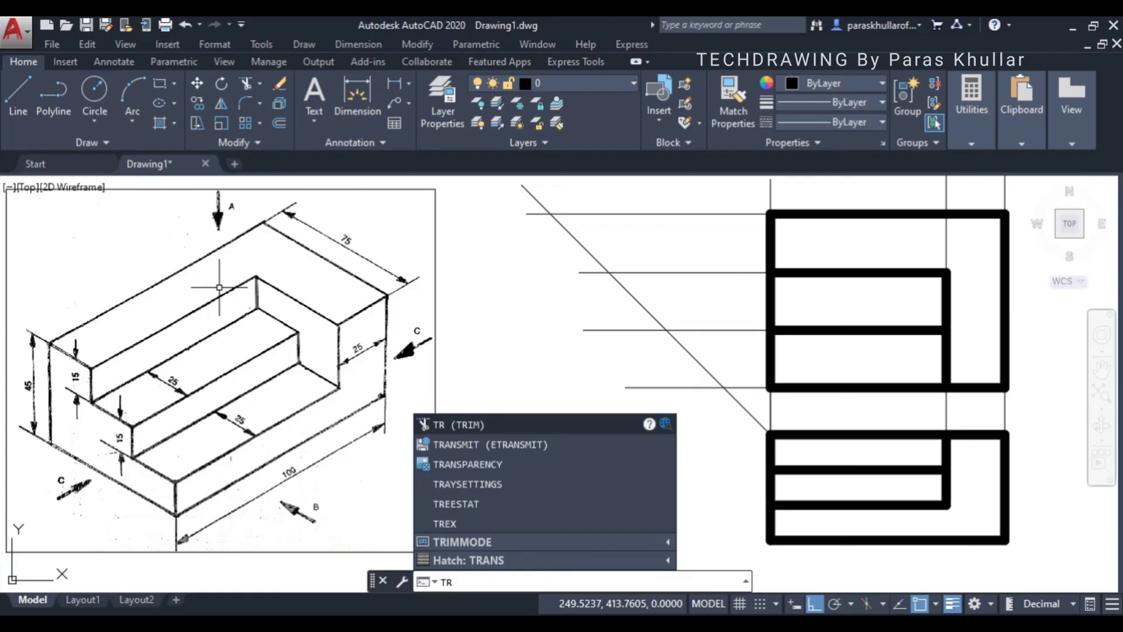
{"action": "key", "text": "Return"}
{"action": "key", "text": "Return"}
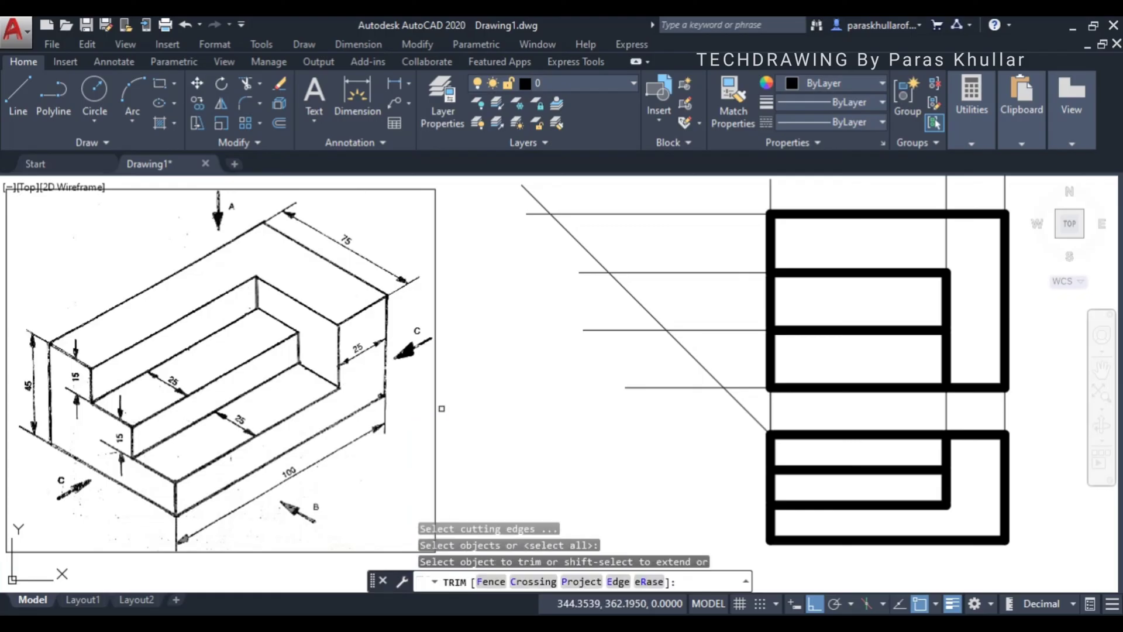
{"action": "left_click", "coordinate": [658, 389]}
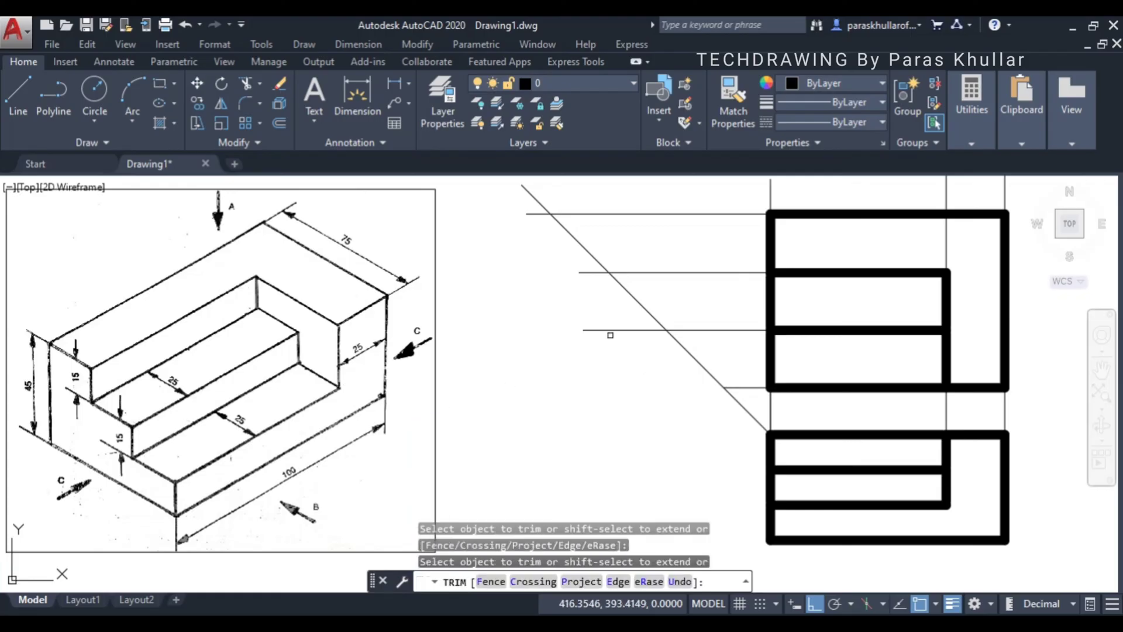
{"action": "left_click", "coordinate": [607, 329]}
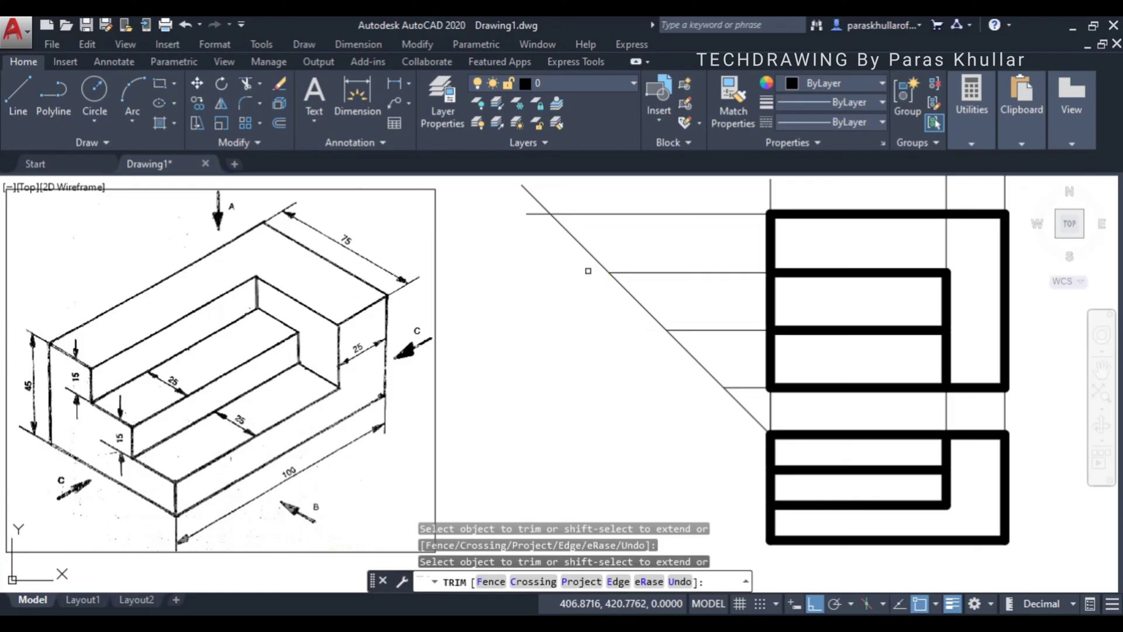
{"action": "left_click", "coordinate": [533, 197]}
{"action": "key", "text": "Escape"}
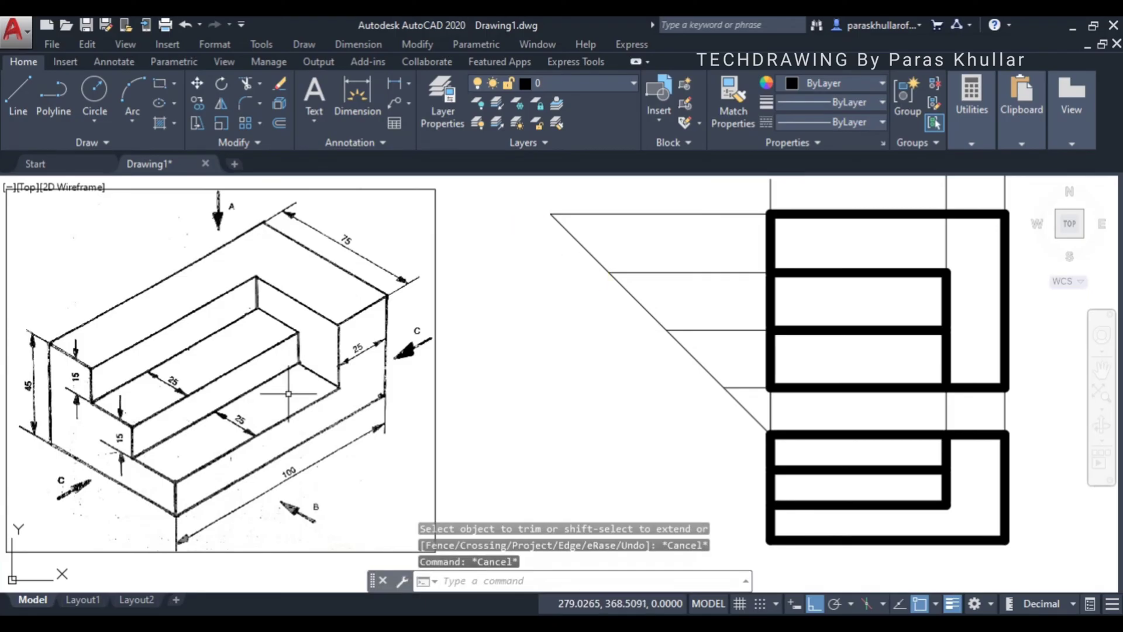
Step: Draw a horizontal projection line from the front view's top-left corner leftward beyond the diagonal's upper end
{"action": "left_click", "coordinate": [16, 86]}
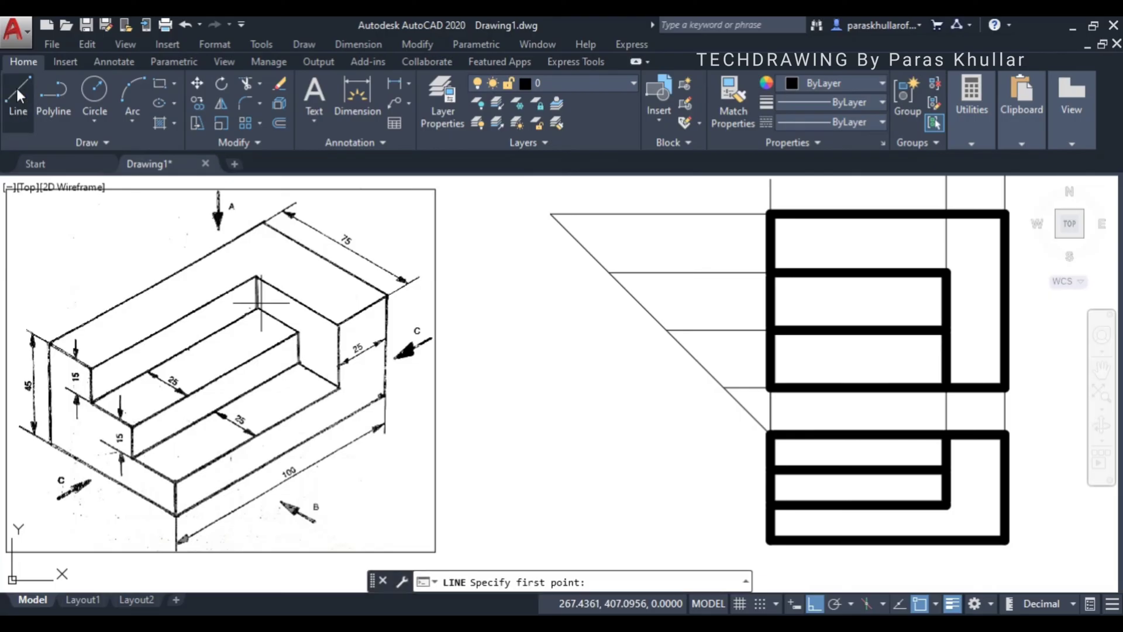
{"action": "left_click", "coordinate": [771, 434]}
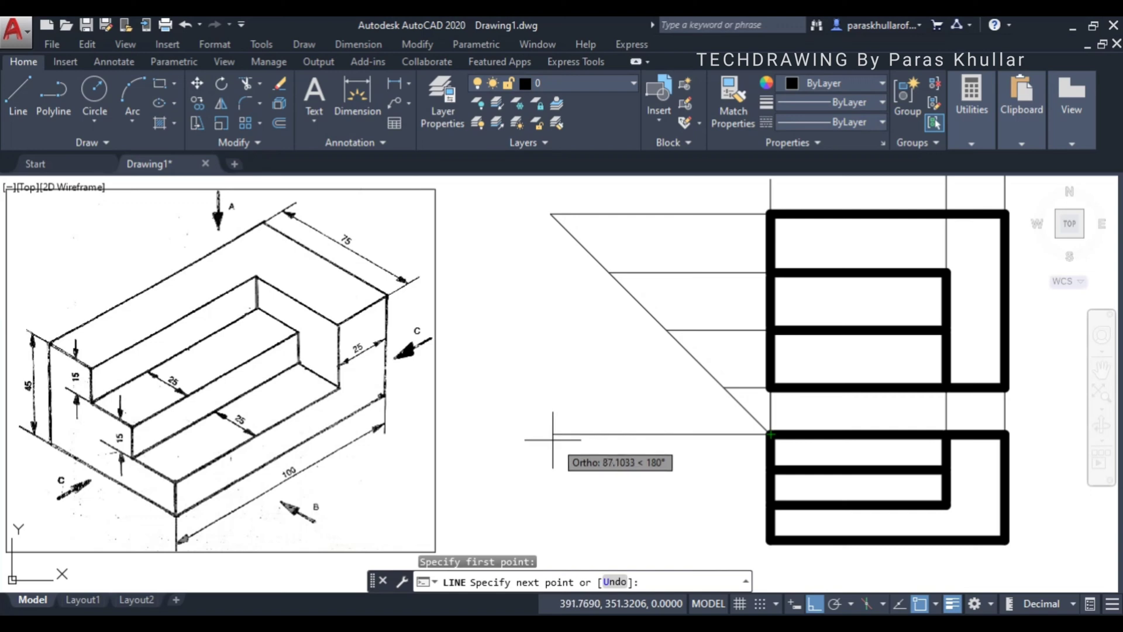
{"action": "left_click", "coordinate": [500, 434]}
{"action": "right_click", "coordinate": [529, 324]}
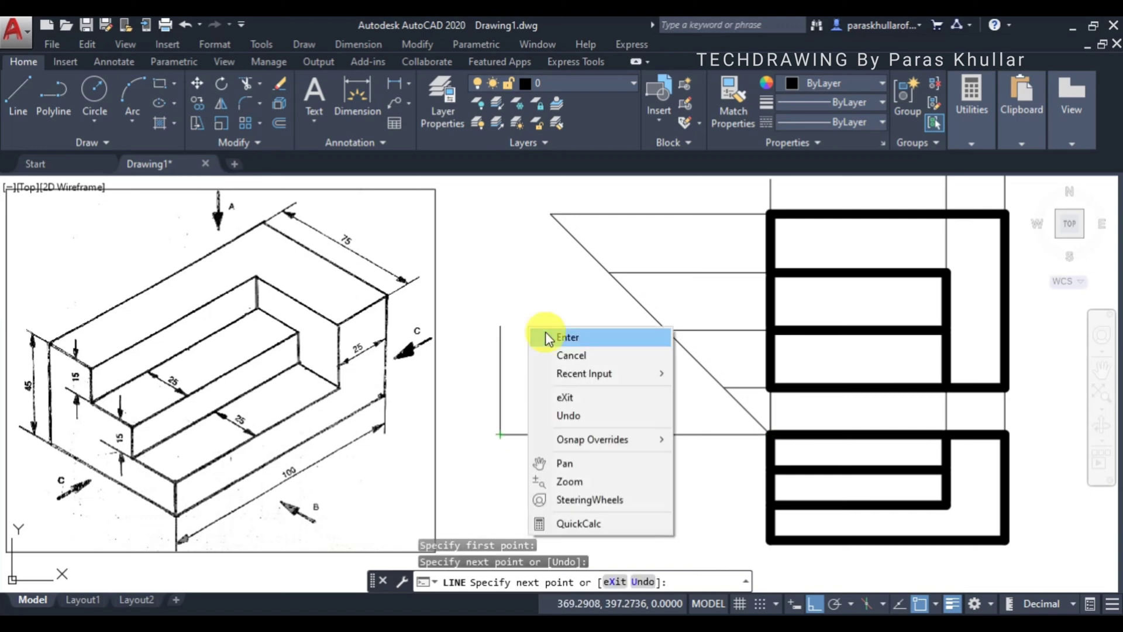
{"action": "left_click", "coordinate": [539, 333]}
Step: Draw a horizontal projection line from the left end of the front view's upper inner line, matching the extent of the line above it
{"action": "right_click", "coordinate": [502, 273]}
{"action": "left_click", "coordinate": [553, 284]}
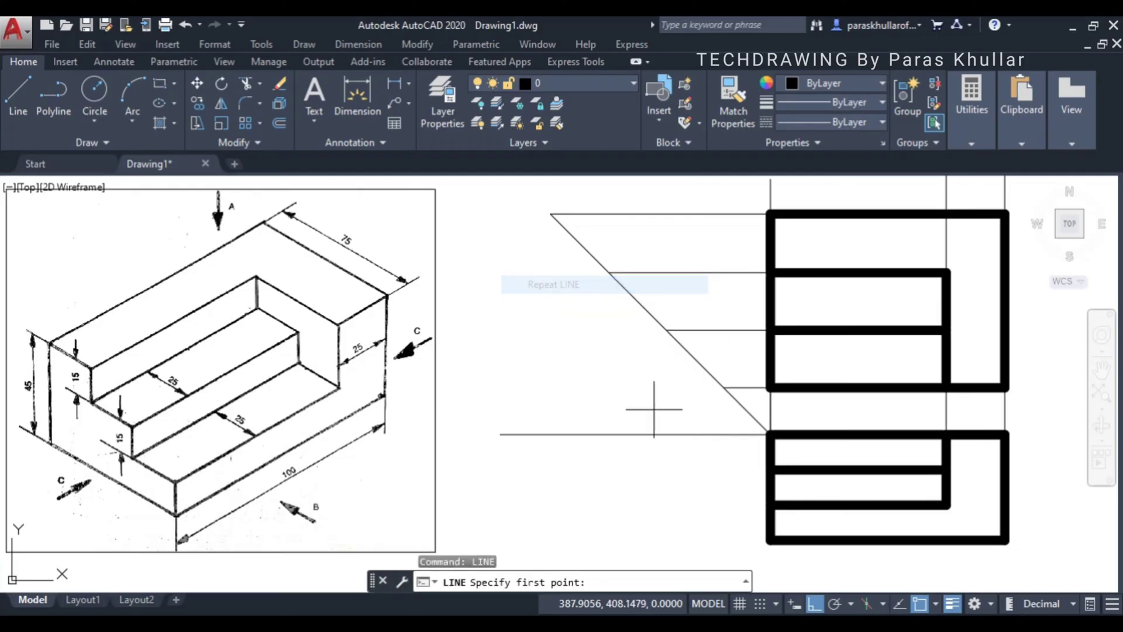
{"action": "left_click", "coordinate": [772, 470]}
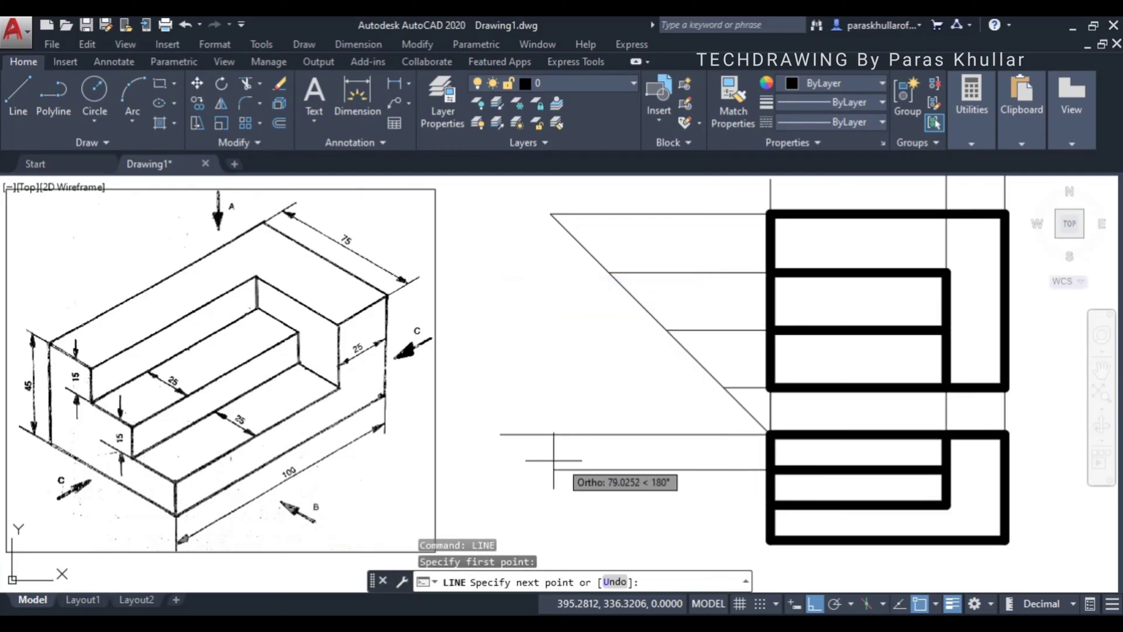
{"action": "left_click", "coordinate": [501, 469]}
{"action": "right_click", "coordinate": [514, 331]}
{"action": "left_click", "coordinate": [537, 339]}
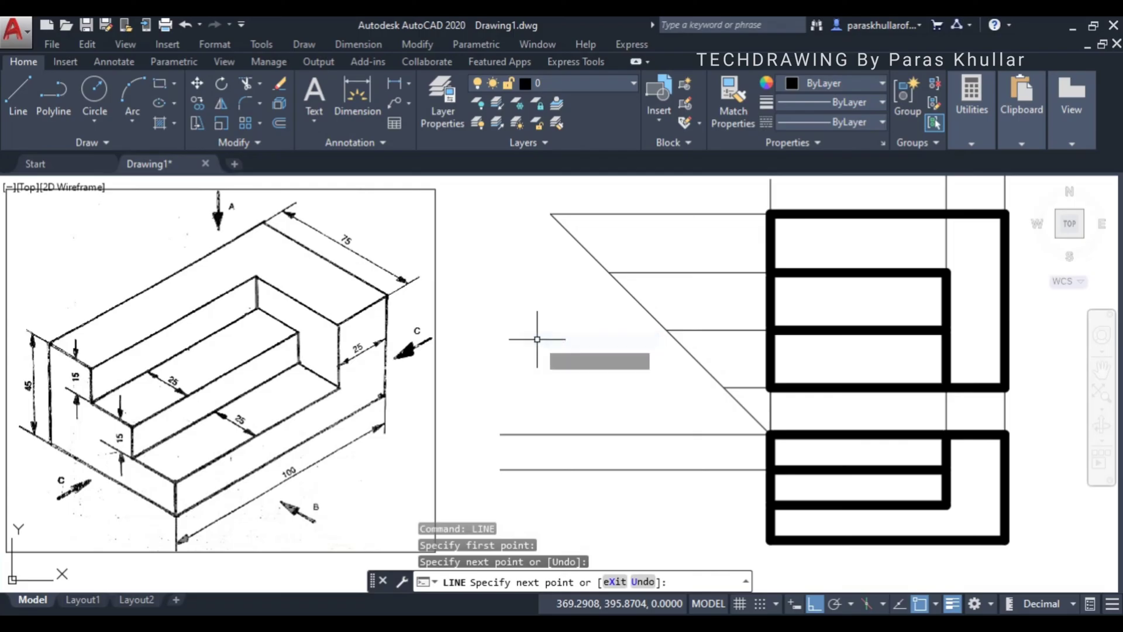
Step: Copy the projection line at the front view's upper inner line to its lower inner line and its bottom-left corner
{"action": "left_click", "coordinate": [666, 471]}
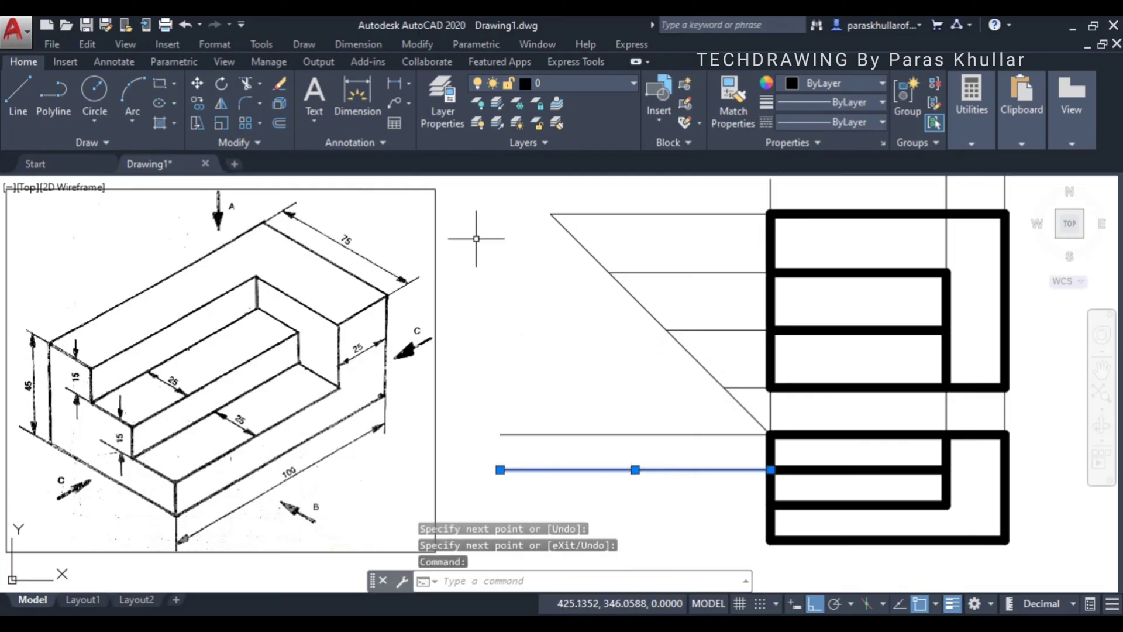
{"action": "left_click", "coordinate": [197, 102]}
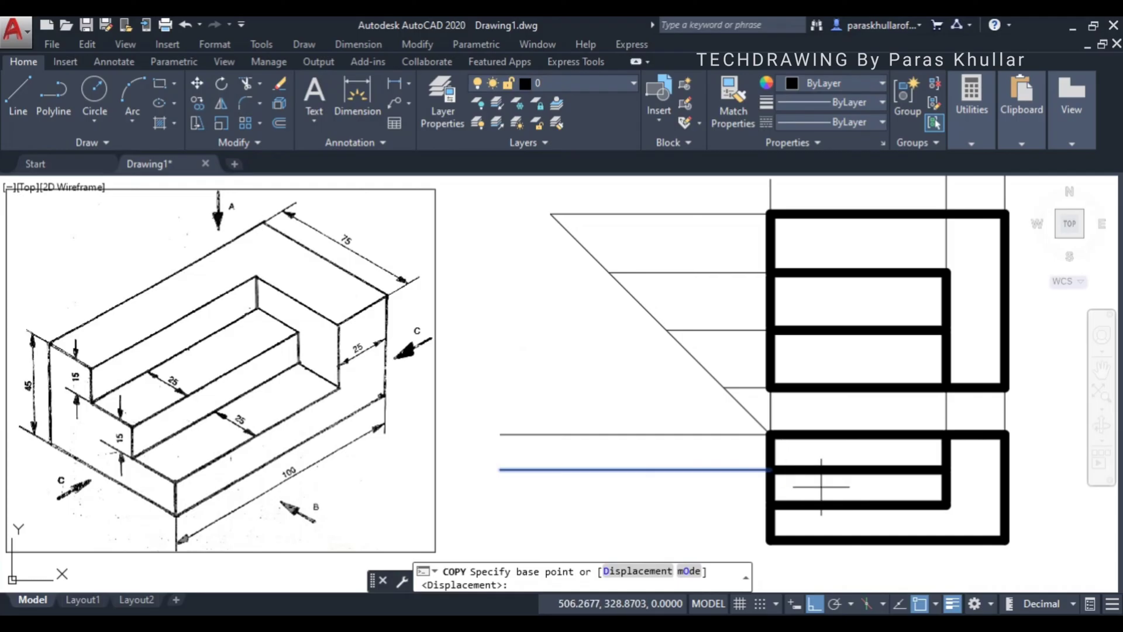
{"action": "left_click", "coordinate": [772, 470]}
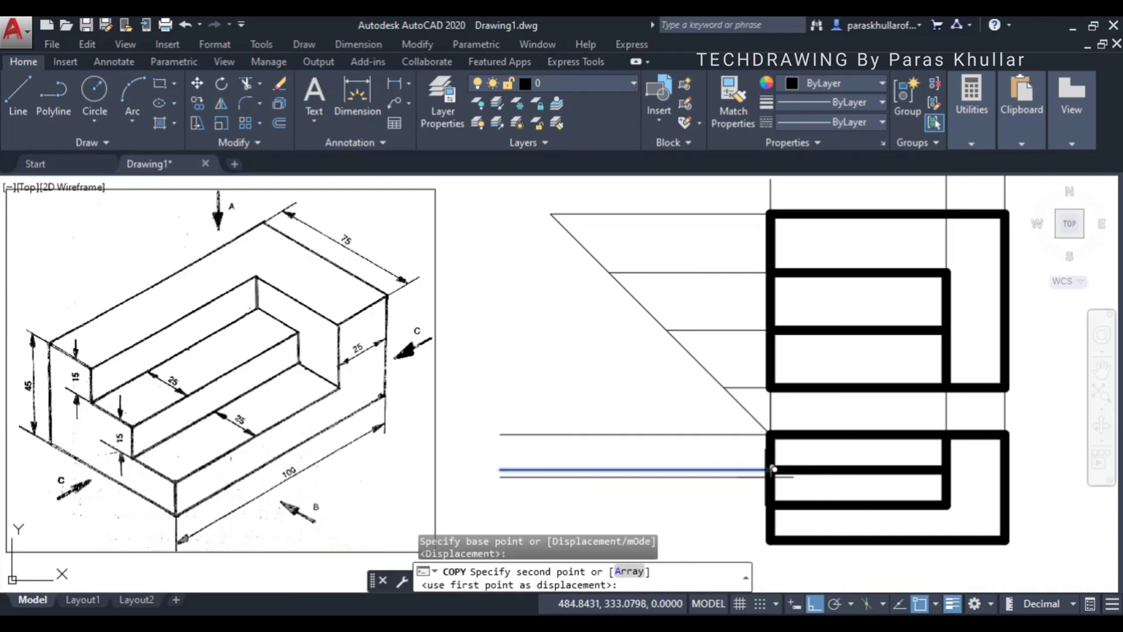
{"action": "left_click", "coordinate": [773, 504]}
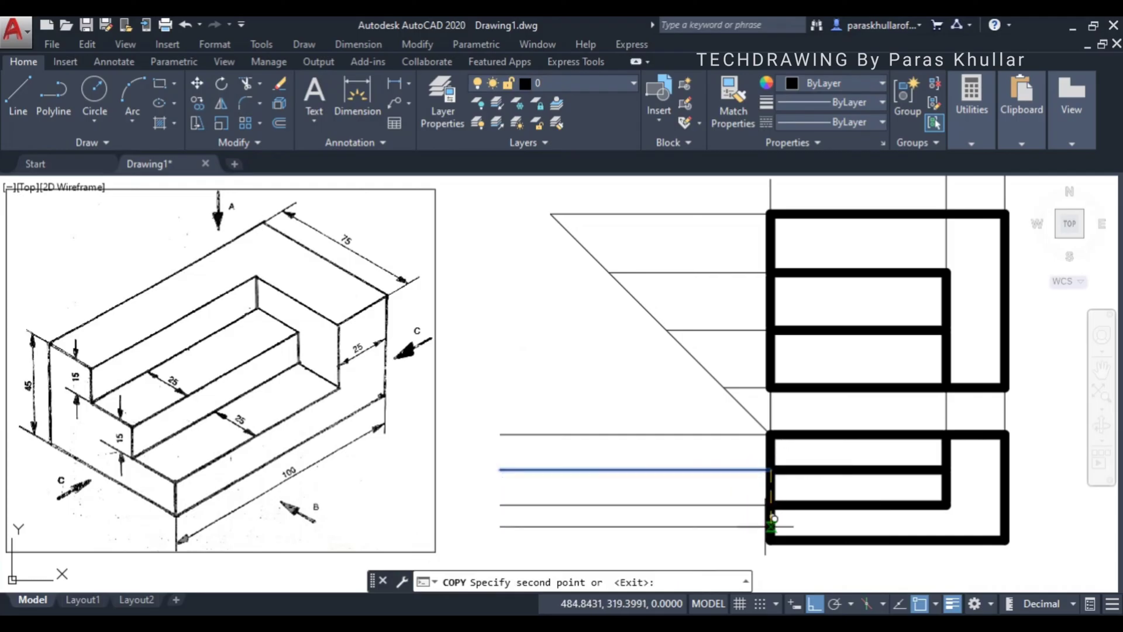
{"action": "left_click", "coordinate": [772, 538]}
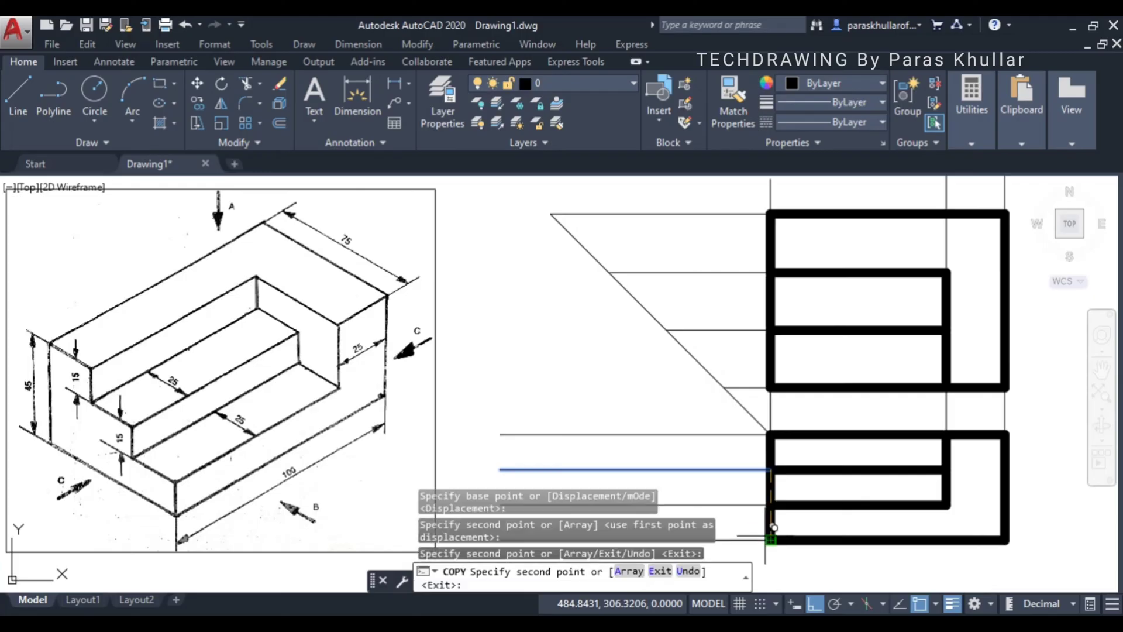
{"action": "key", "text": "Escape"}
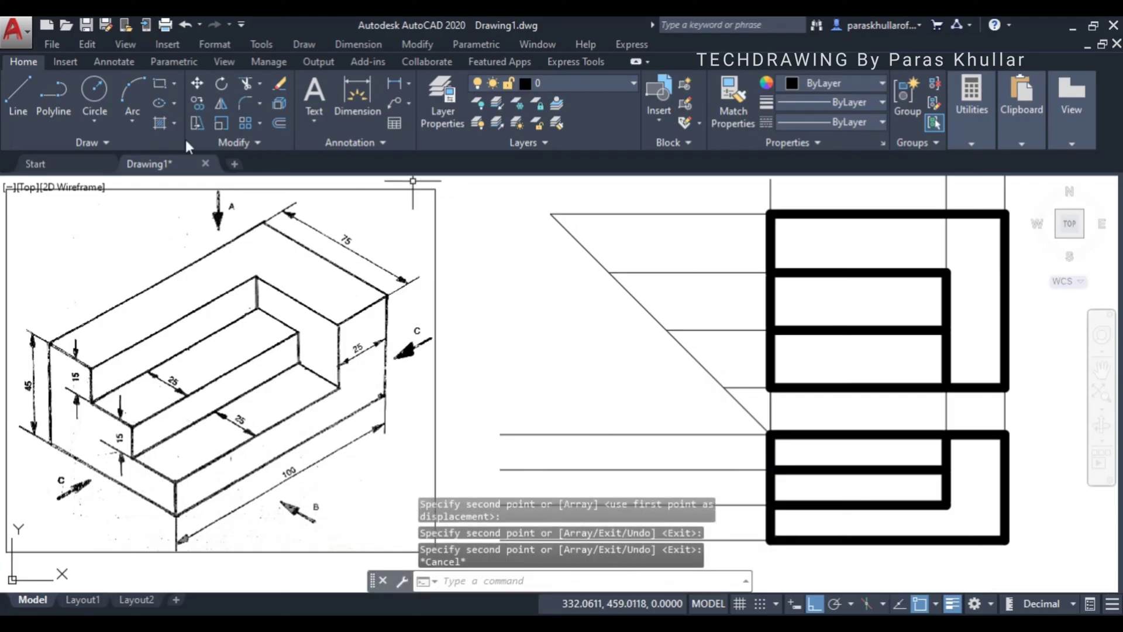
Step: Draw a vertical projection line from the diagonal's upper end down past the lowest horizontal projection line
{"action": "left_click", "coordinate": [9, 92]}
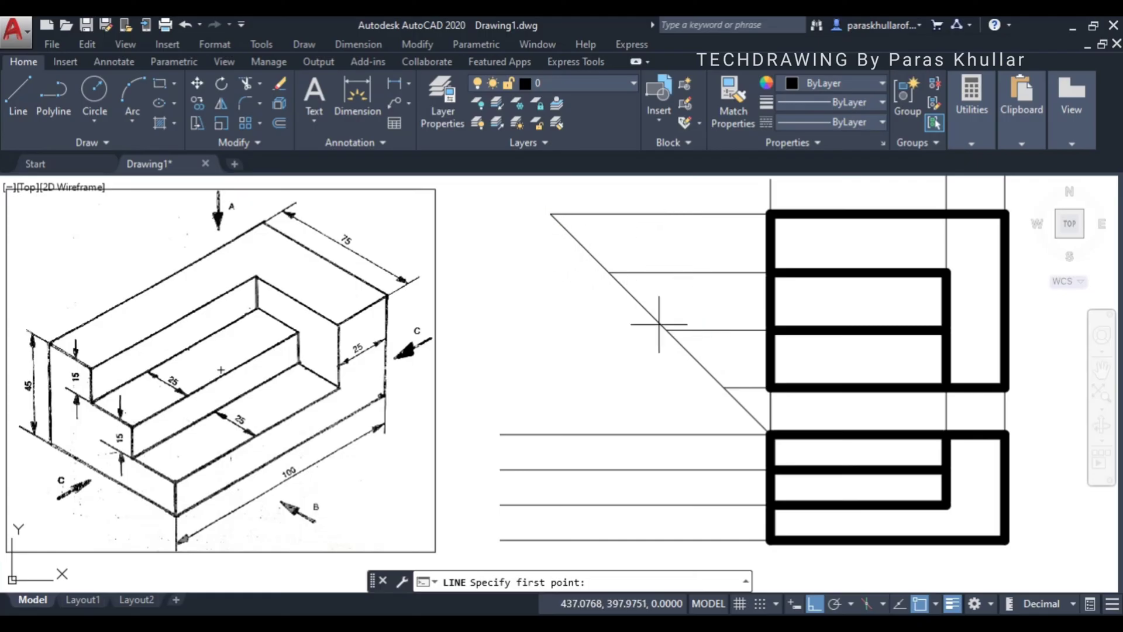
{"action": "left_click", "coordinate": [550, 213]}
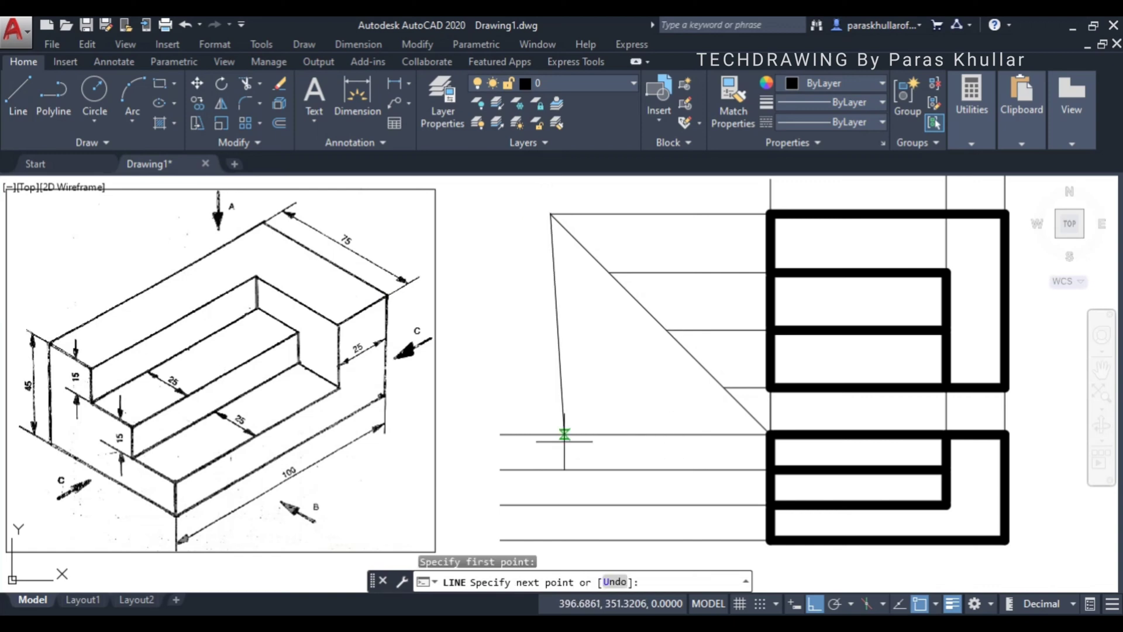
{"action": "left_click", "coordinate": [550, 541]}
{"action": "right_click", "coordinate": [523, 340]}
{"action": "left_click", "coordinate": [542, 349]}
Step: Draw a vertical line from the diagonal's intersection with the top view's second projection line down past the lowest horizontal projection line
{"action": "right_click", "coordinate": [508, 289]}
{"action": "left_click", "coordinate": [537, 299]}
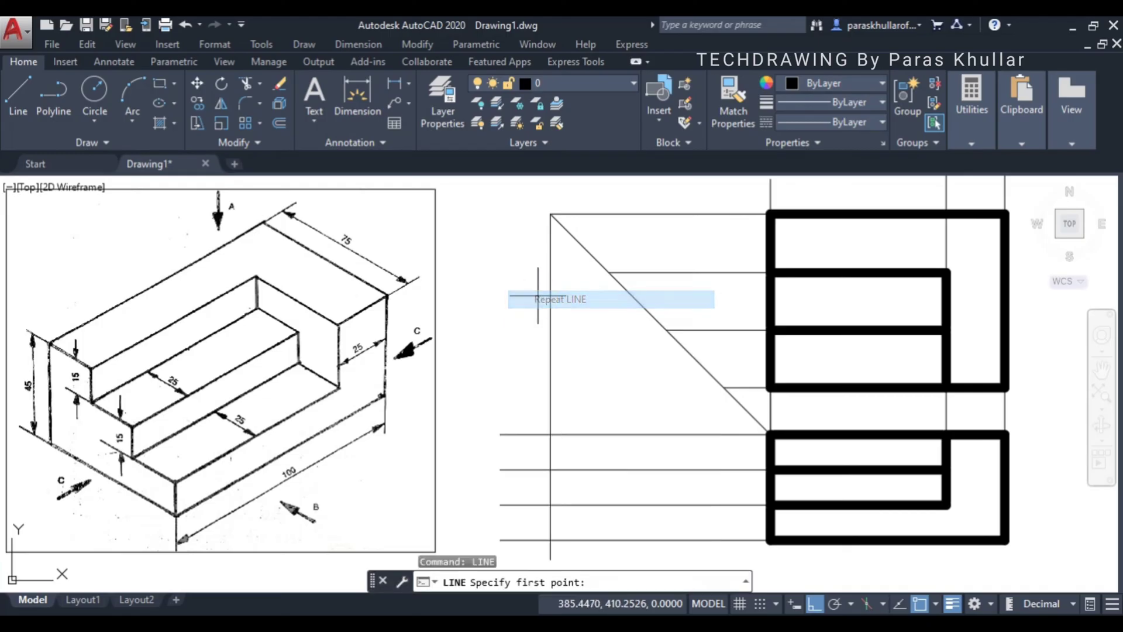
{"action": "left_click", "coordinate": [609, 272]}
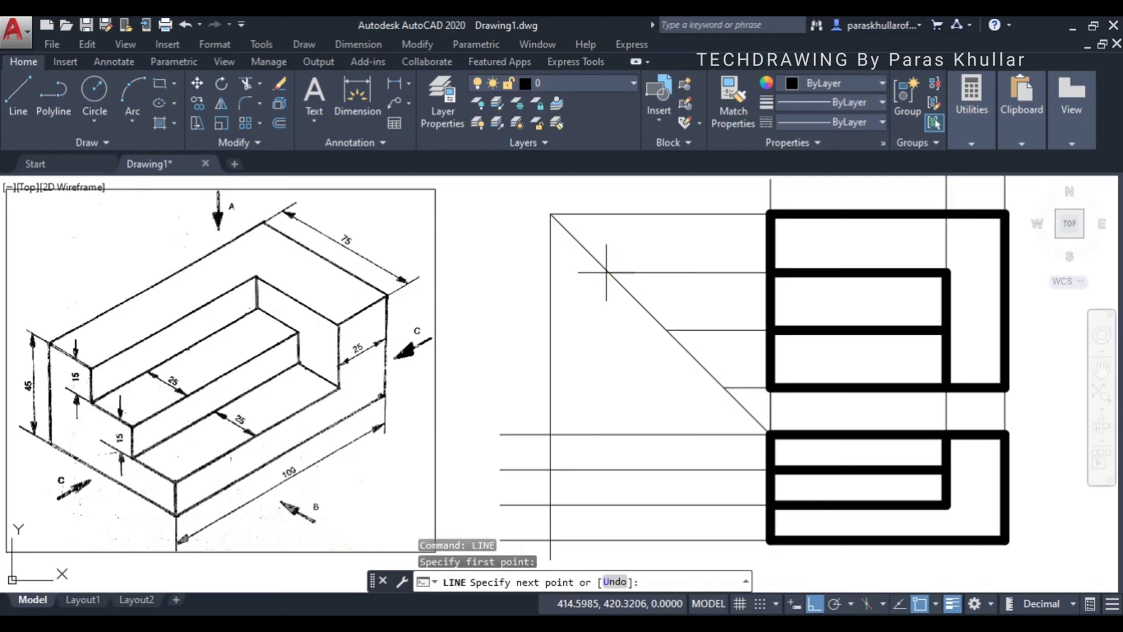
{"action": "left_click", "coordinate": [601, 553]}
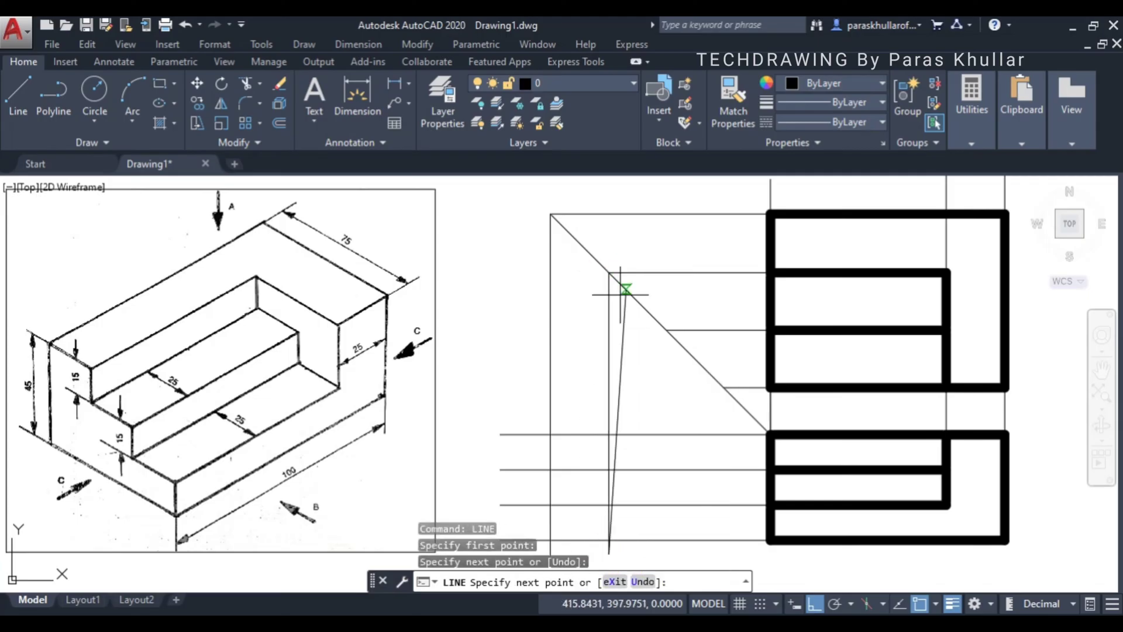
{"action": "right_click", "coordinate": [627, 249]}
{"action": "left_click", "coordinate": [647, 258]}
Step: Draw a vertical line from the diagonal's intersection with the top view's third projection line down past the lowest horizontal projection line
{"action": "right_click", "coordinate": [647, 258]}
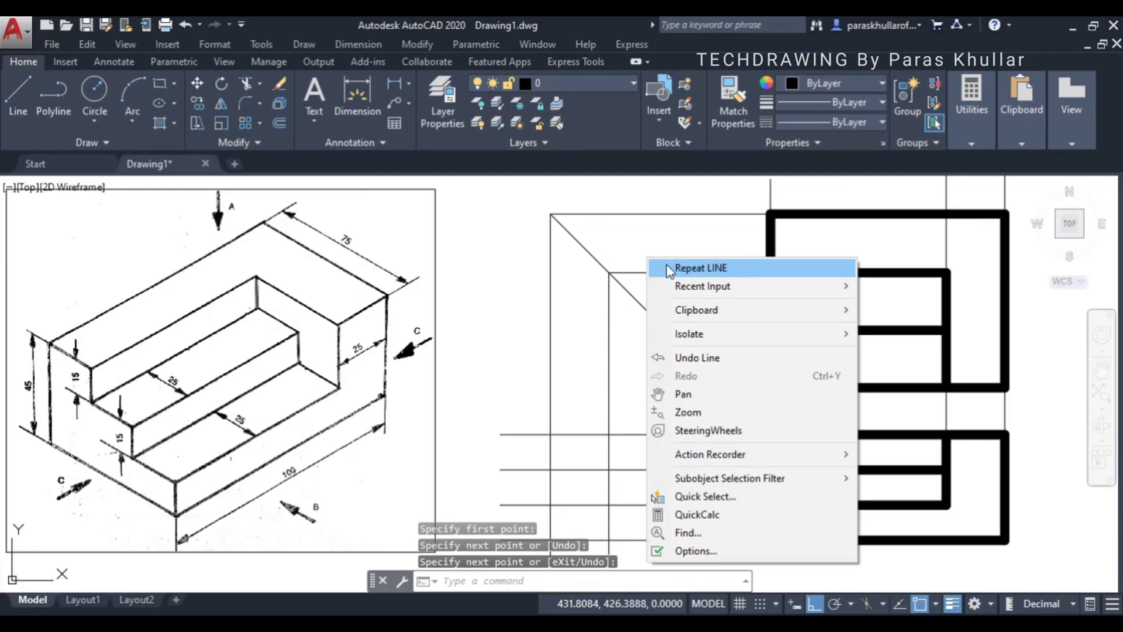
{"action": "left_click", "coordinate": [664, 268]}
{"action": "left_click", "coordinate": [666, 330]}
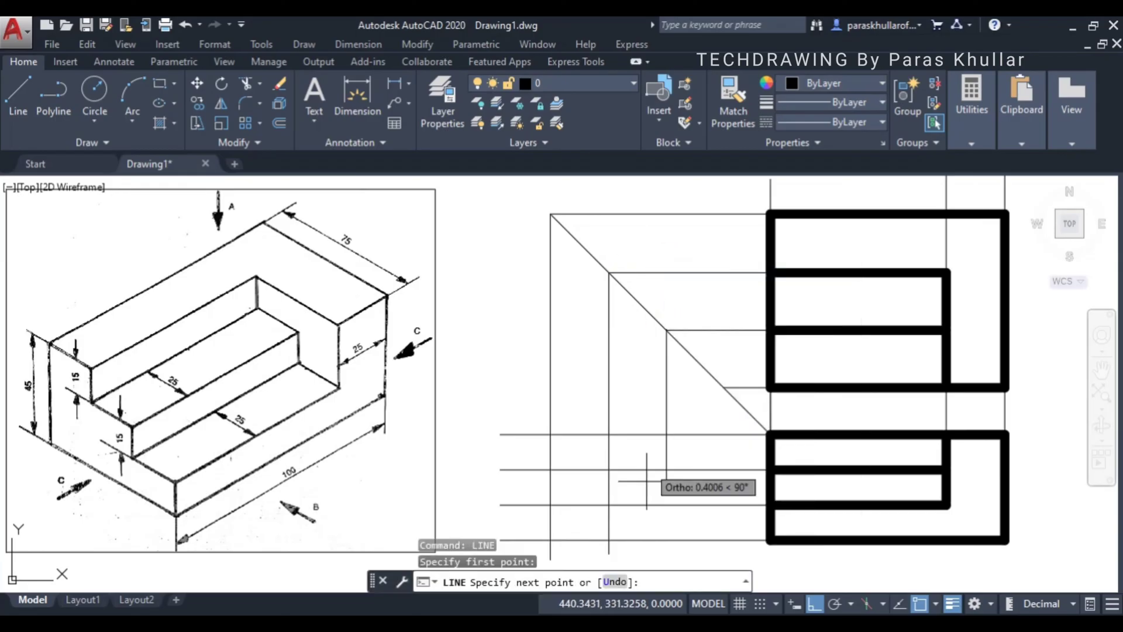
{"action": "left_click", "coordinate": [669, 557]}
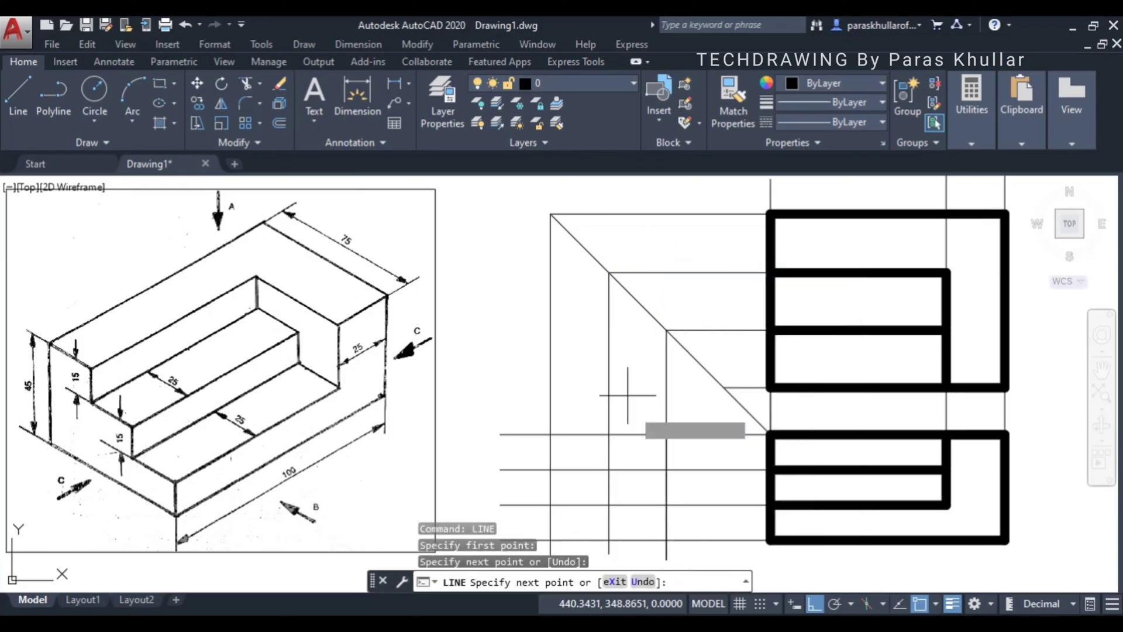
{"action": "right_click", "coordinate": [642, 378]}
{"action": "left_click", "coordinate": [649, 384]}
Step: Draw a vertical line from the diagonal's intersection with the top view's lowest projection line down past the front view's bottom projection line
{"action": "right_click", "coordinate": [659, 306]}
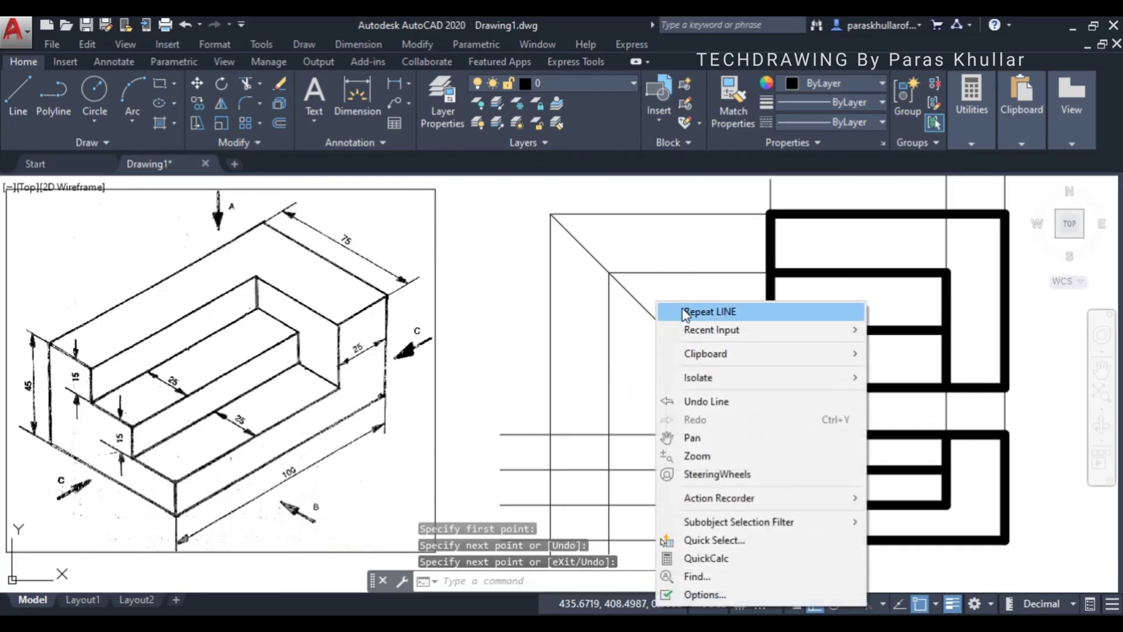
{"action": "left_click", "coordinate": [685, 311]}
{"action": "left_click", "coordinate": [724, 387]}
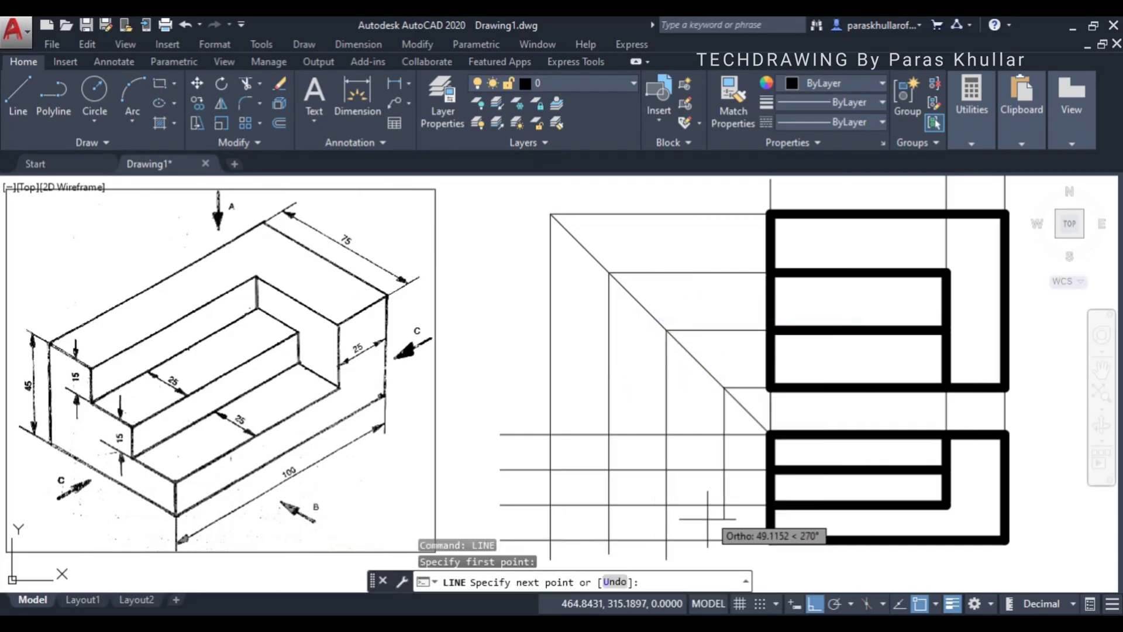
{"action": "left_click", "coordinate": [722, 555]}
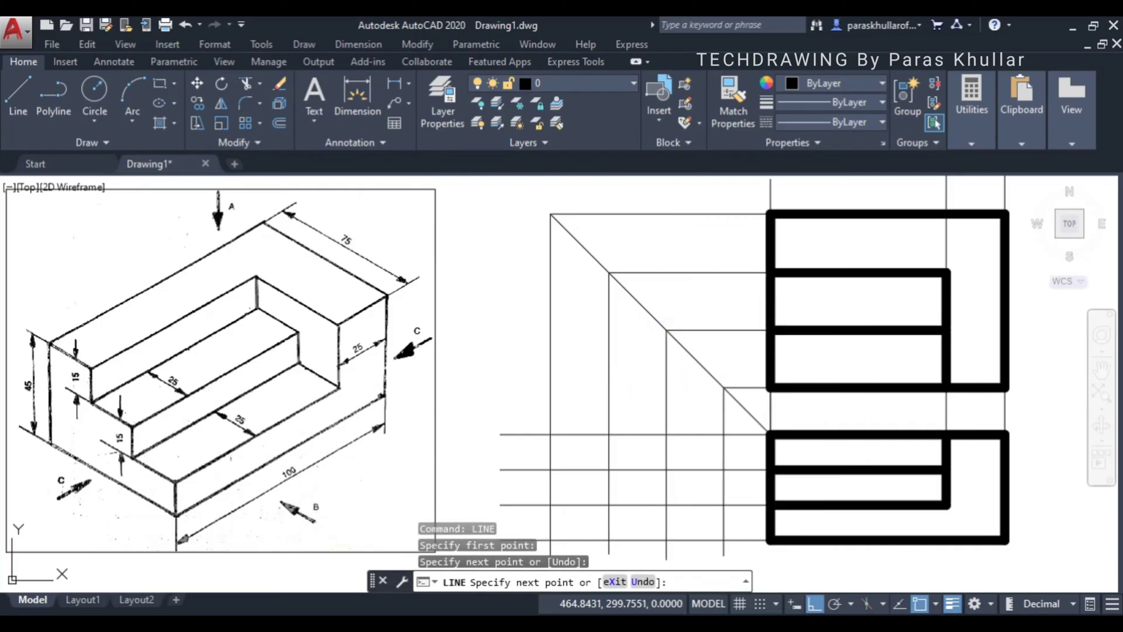
{"action": "key", "text": "Return"}
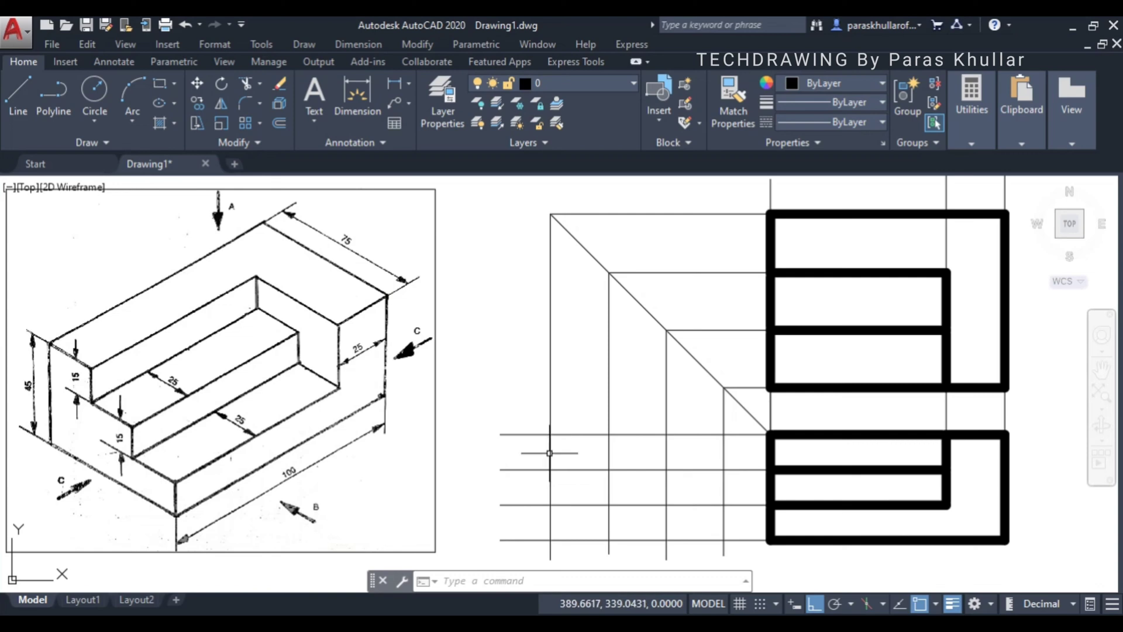
Step: Trace the side view's rectangular outline with the Line command through the intersections of the outermost projection lines
{"action": "right_click", "coordinate": [658, 539]}
{"action": "key", "text": "Escape"}
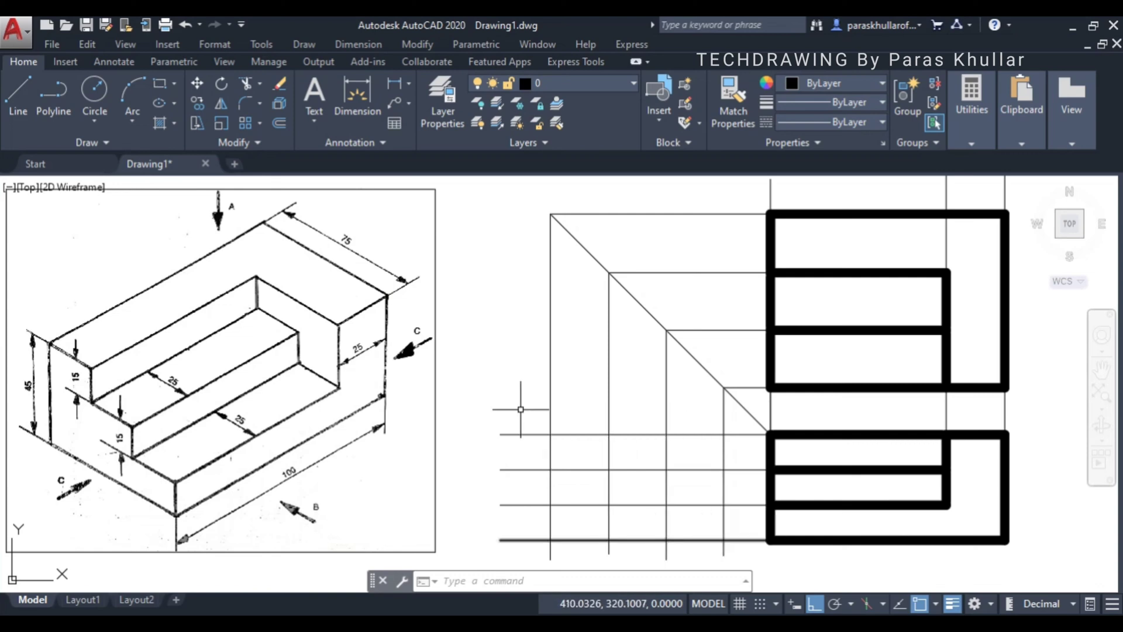
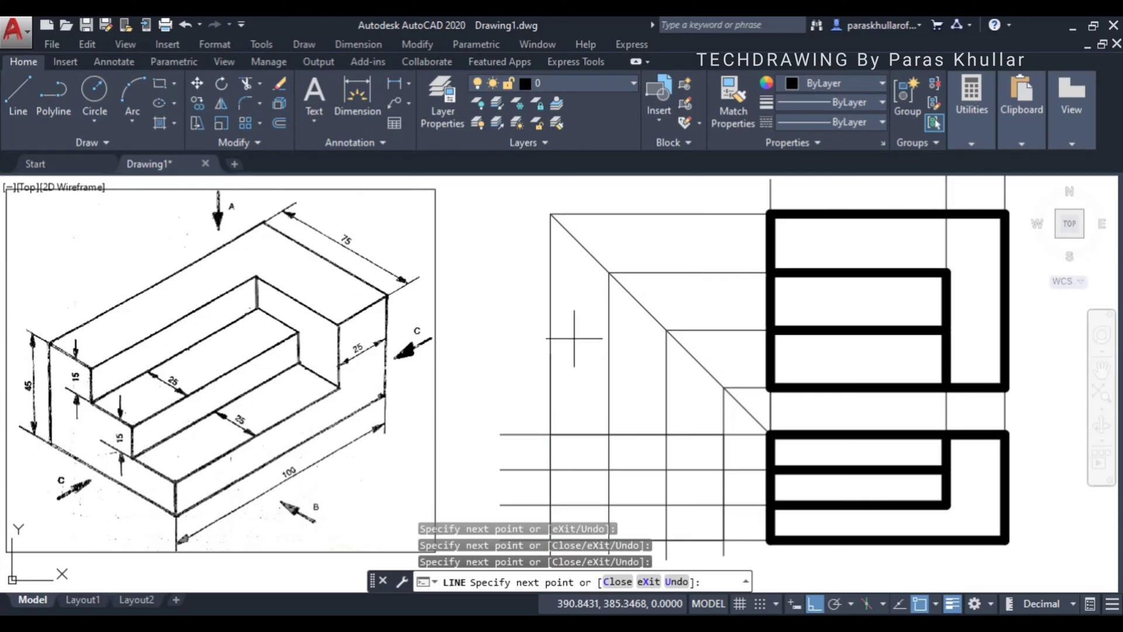
{"action": "left_click", "coordinate": [587, 343]}
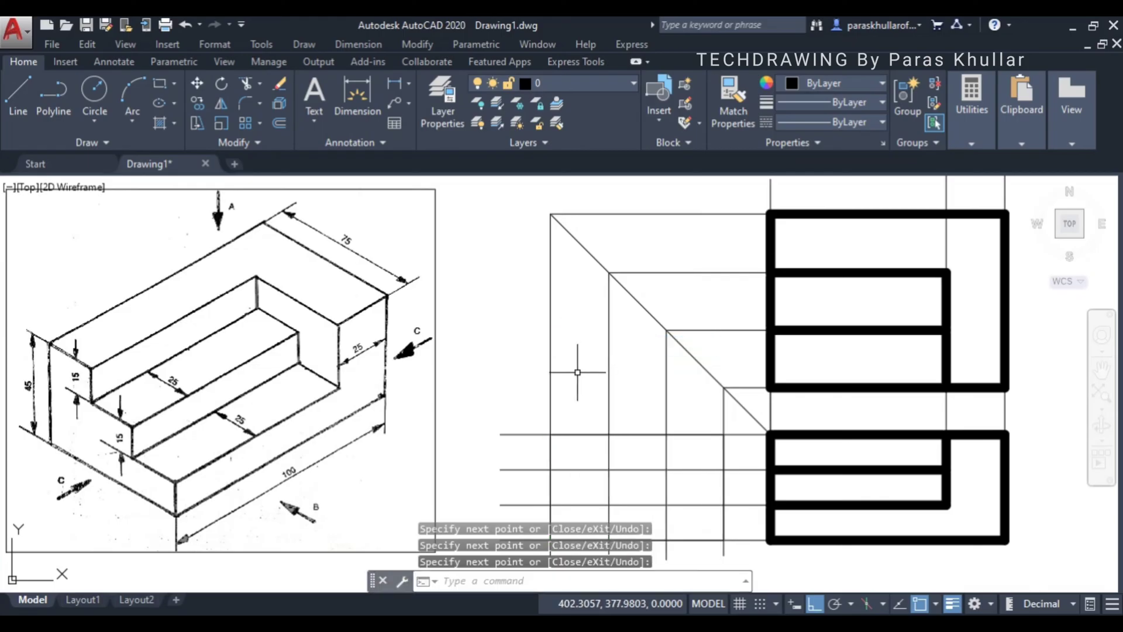
{"action": "middle_click_drag", "start_coordinate": [588, 375], "coordinate": [593, 345]}
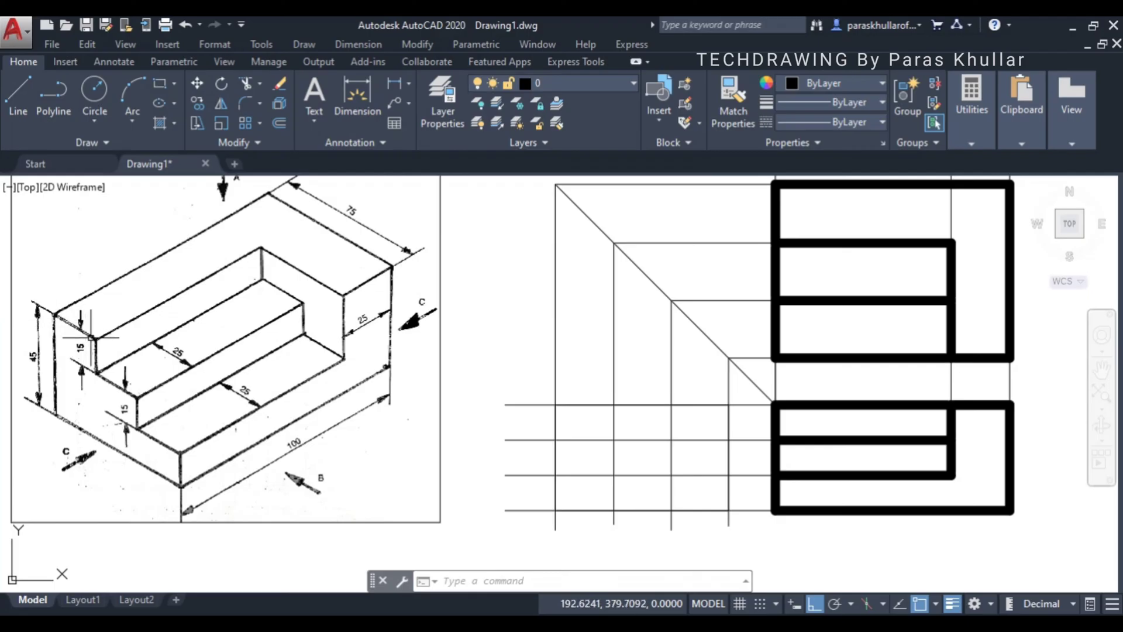
Step: Draw the side view's stepped profile from the outline's top-left corner through the projection intersections to its right edge, descending in two steps
{"action": "left_click", "coordinate": [18, 94]}
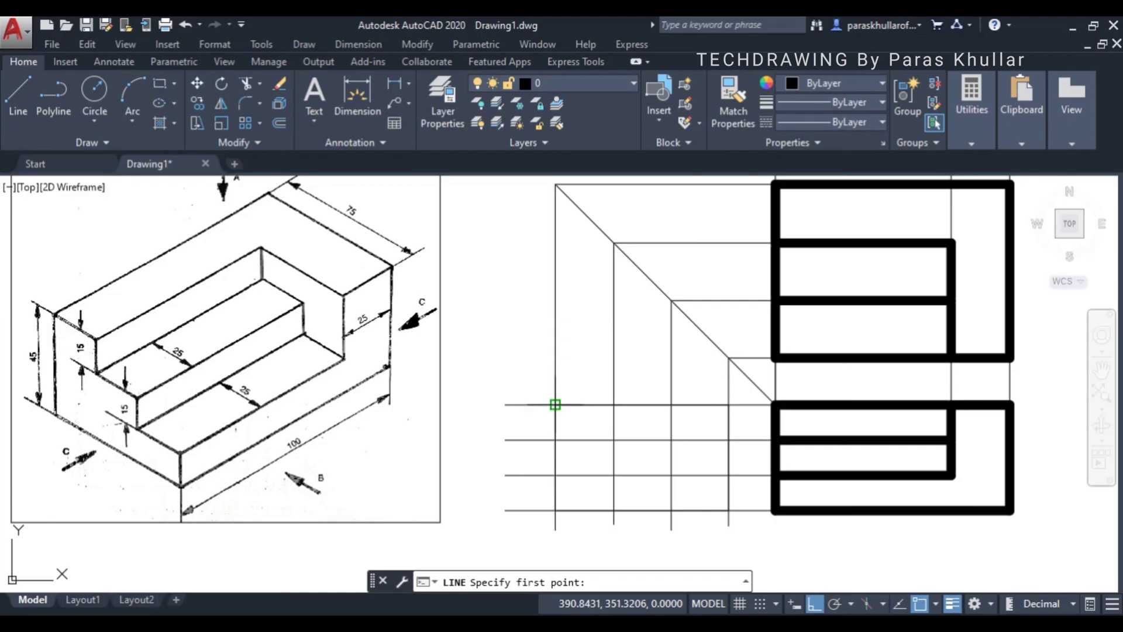
{"action": "left_click", "coordinate": [556, 404]}
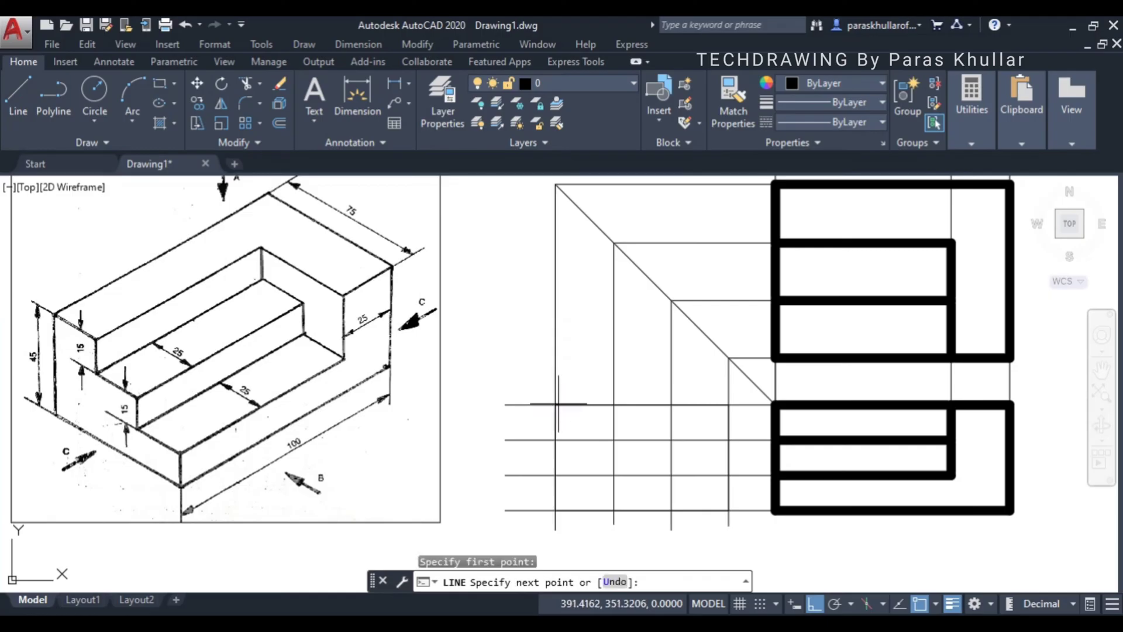
{"action": "left_click", "coordinate": [614, 405]}
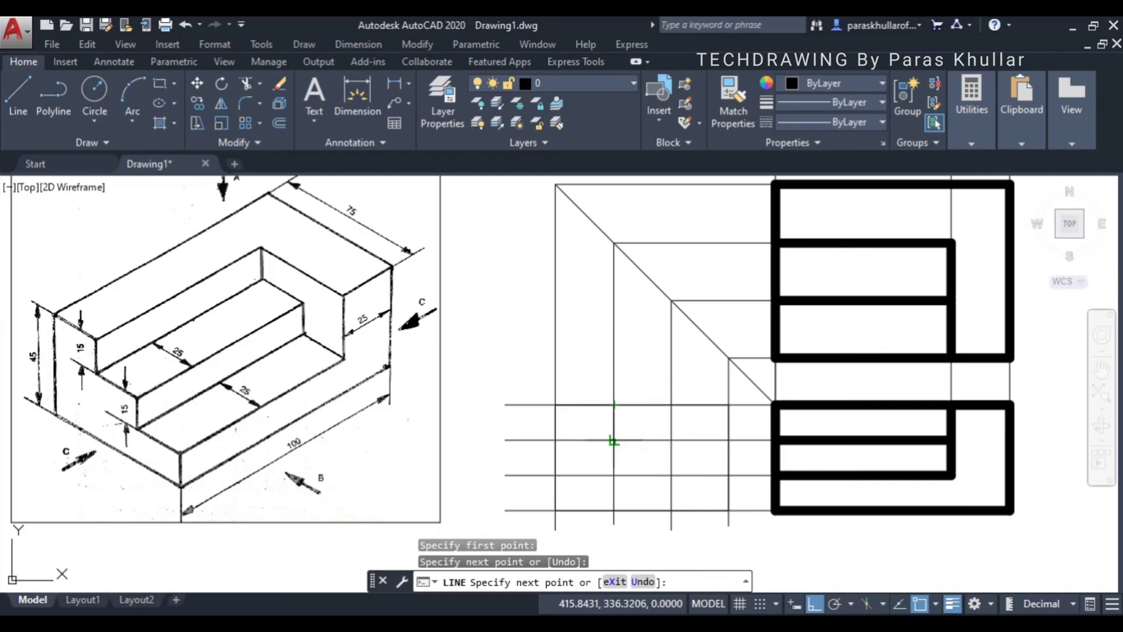
{"action": "left_click", "coordinate": [614, 440]}
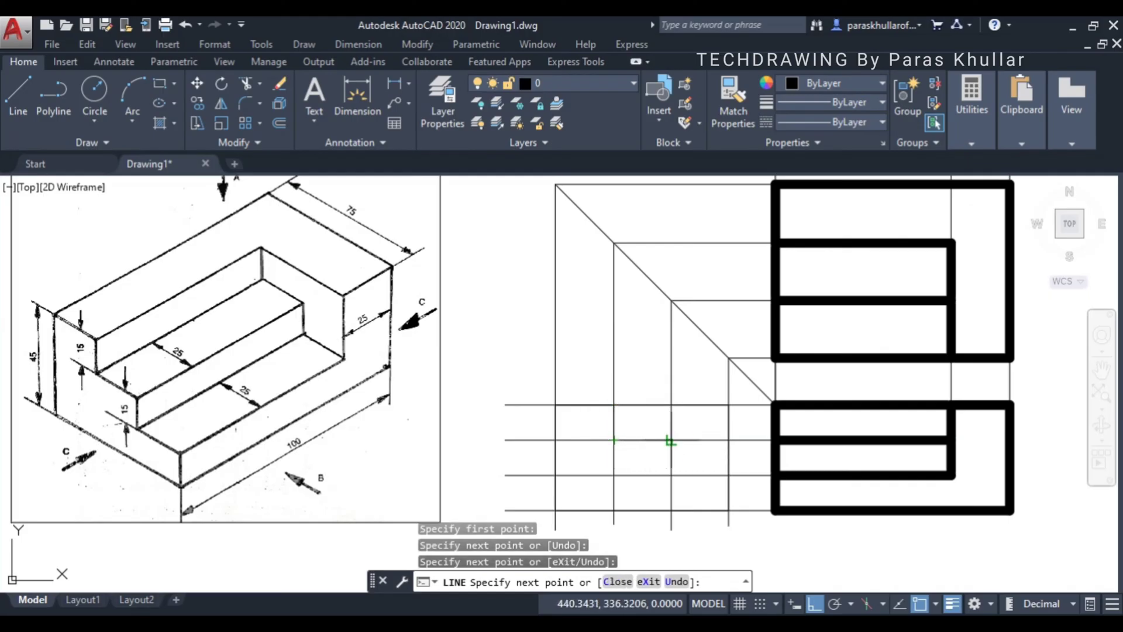
{"action": "left_click", "coordinate": [671, 440]}
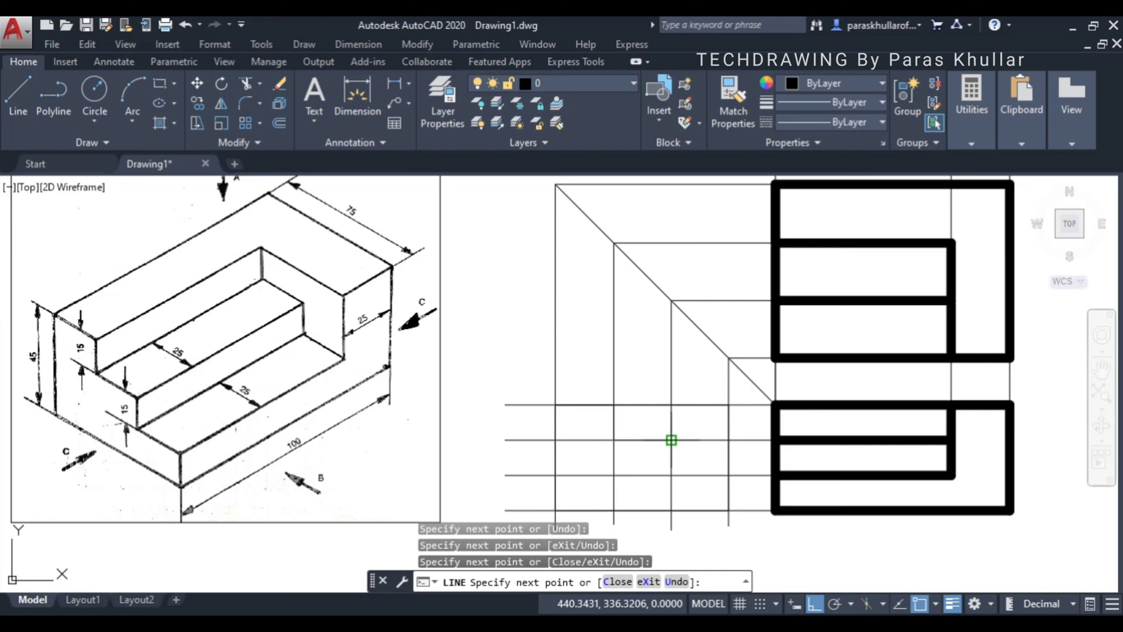
{"action": "left_click", "coordinate": [671, 475]}
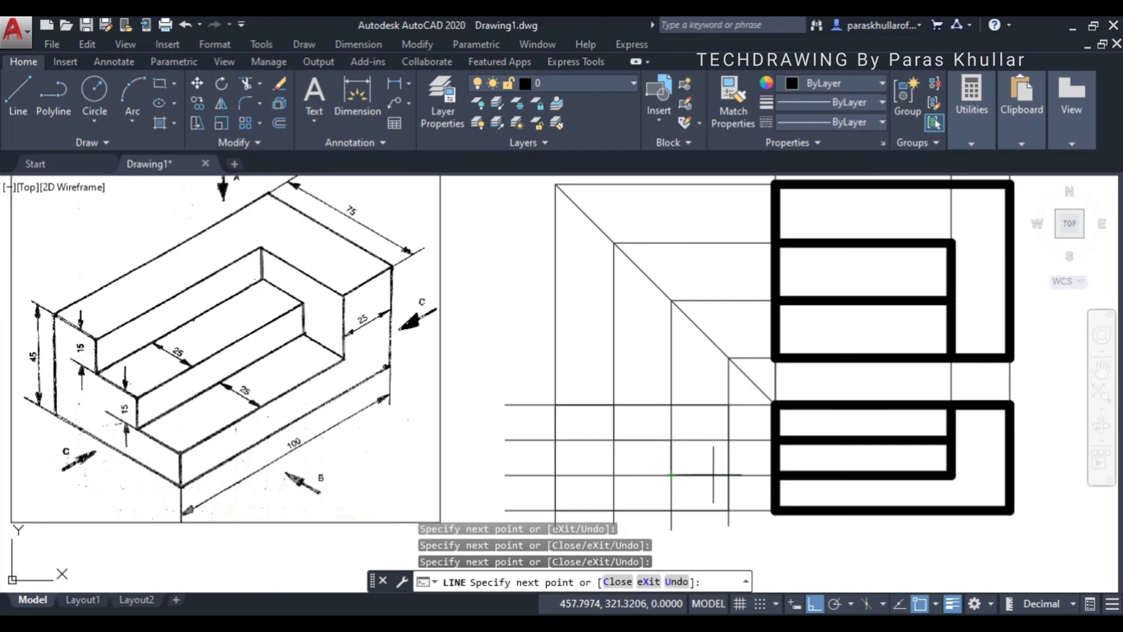
{"action": "left_click", "coordinate": [728, 475]}
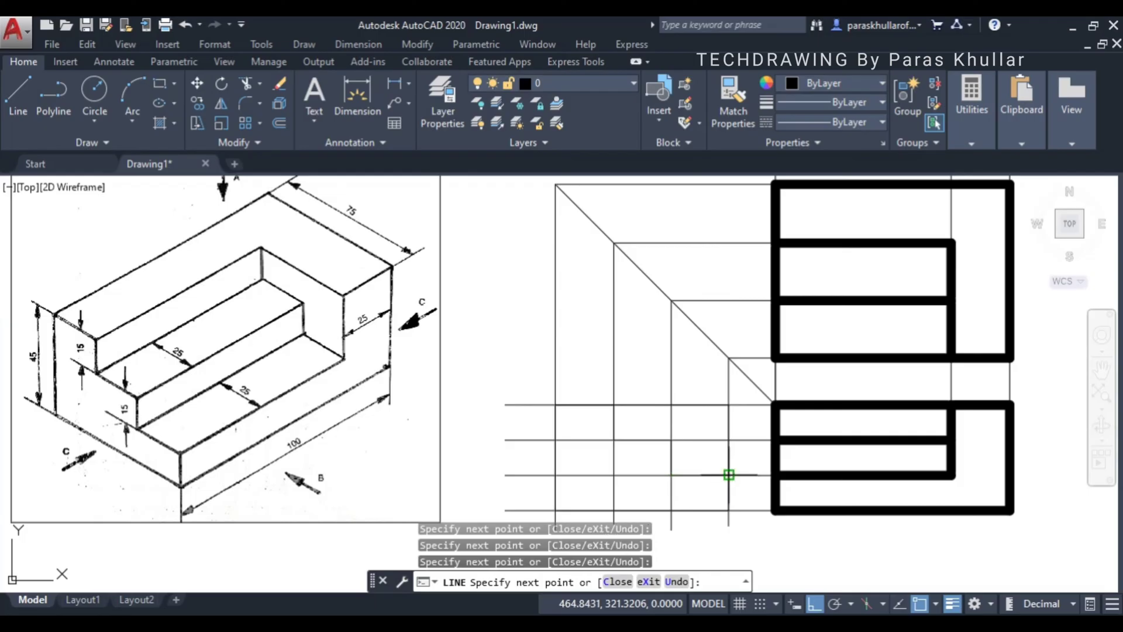
{"action": "key", "text": "Escape"}
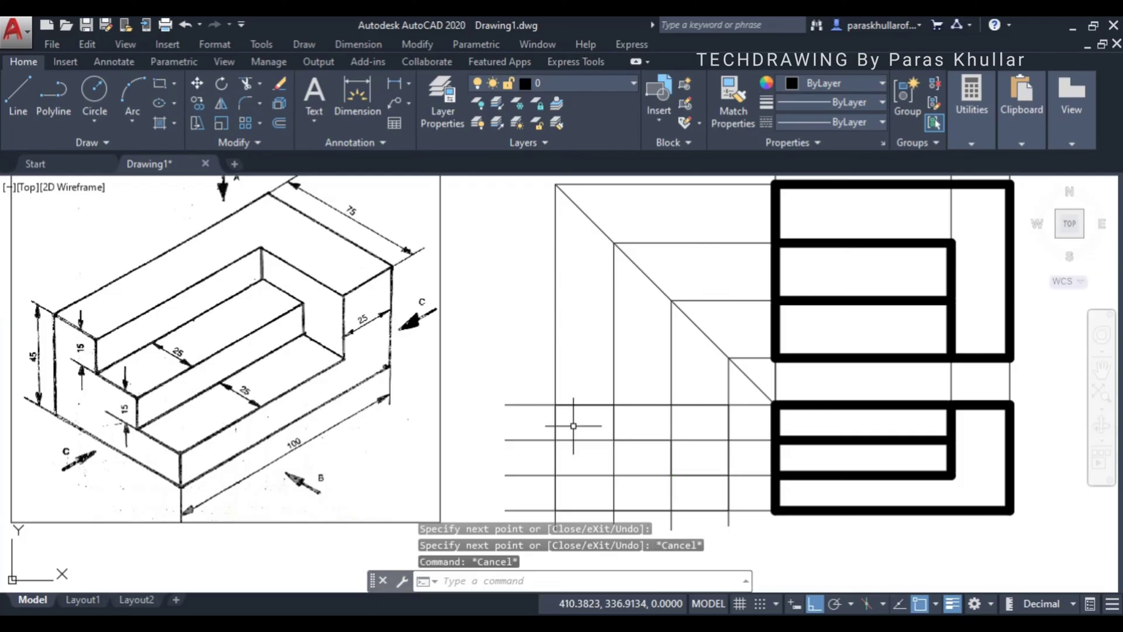
Step: Set the lineweight of all side view outline and step lines to the same heavy thickness as the top and front views
{"action": "left_click", "coordinate": [549, 387]}
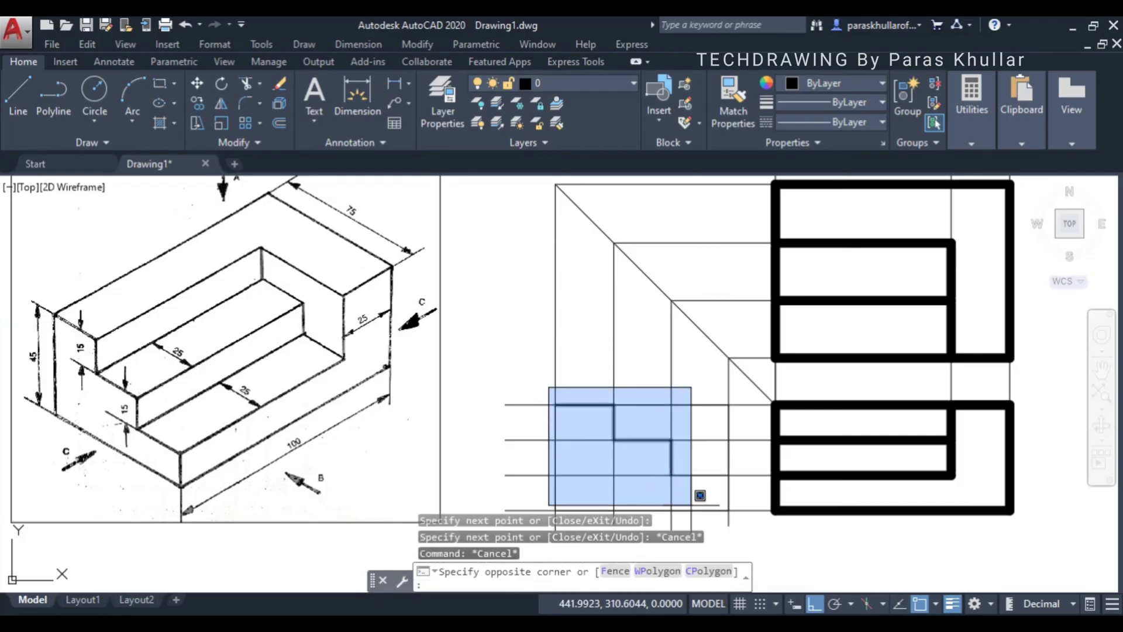
{"action": "left_click", "coordinate": [741, 520]}
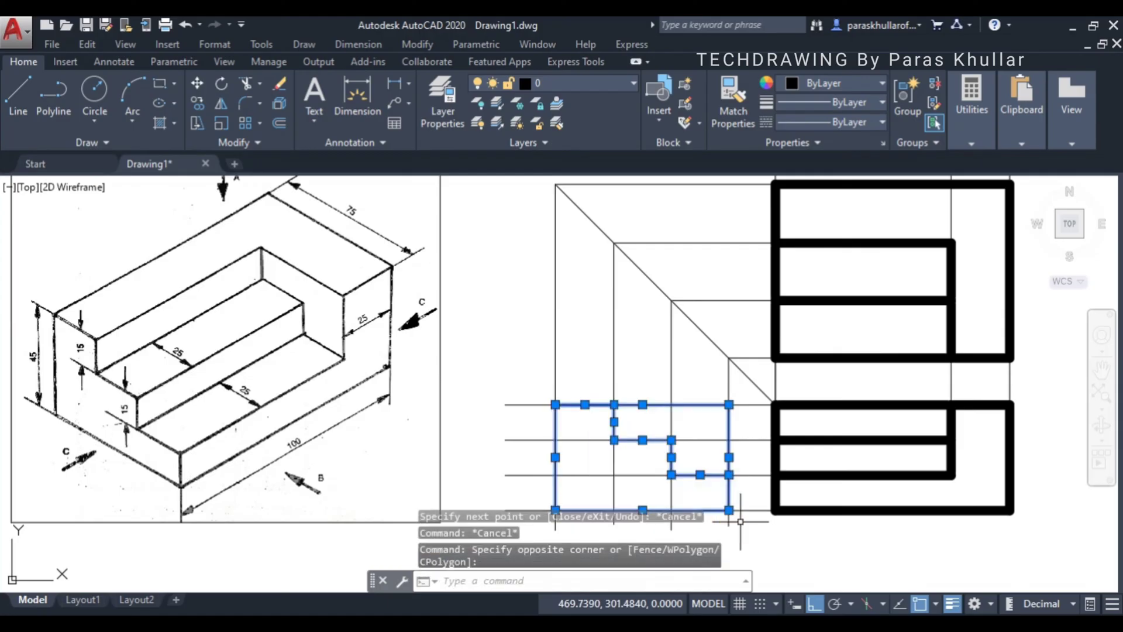
{"action": "left_click", "coordinate": [830, 100]}
{"action": "scroll", "coordinate": [845, 235], "scroll_direction": "down", "scroll_amount": 3}
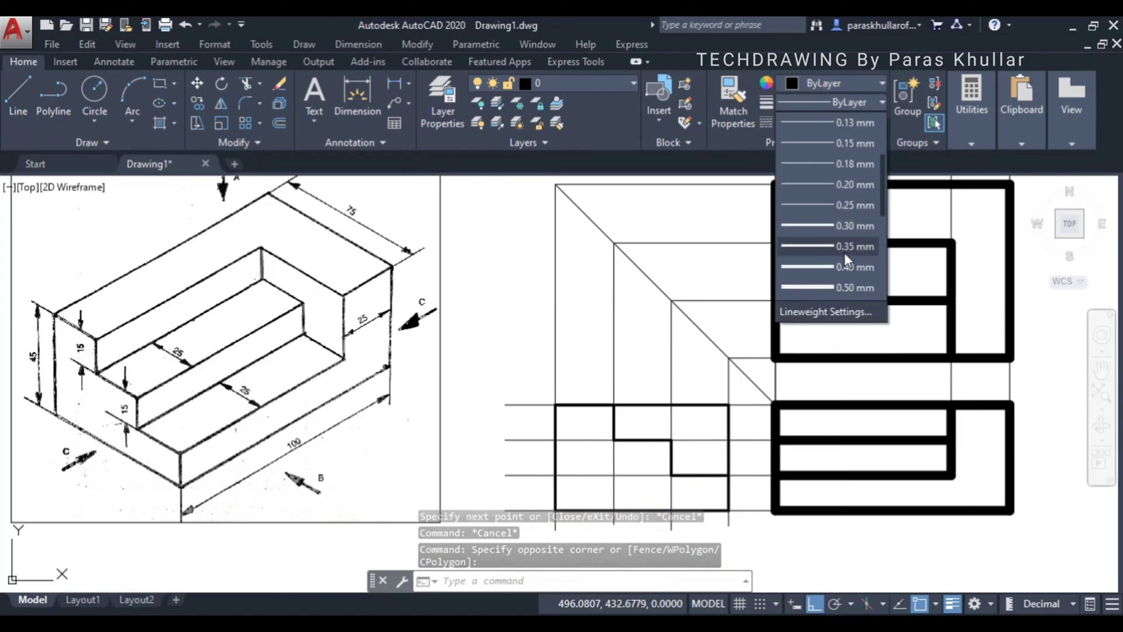
{"action": "scroll", "coordinate": [844, 258], "scroll_direction": "down", "scroll_amount": 2}
{"action": "left_click", "coordinate": [837, 287]}
{"action": "key", "text": "Escape"}
{"action": "left_click", "coordinate": [835, 286]}
{"action": "key", "text": "Escape"}
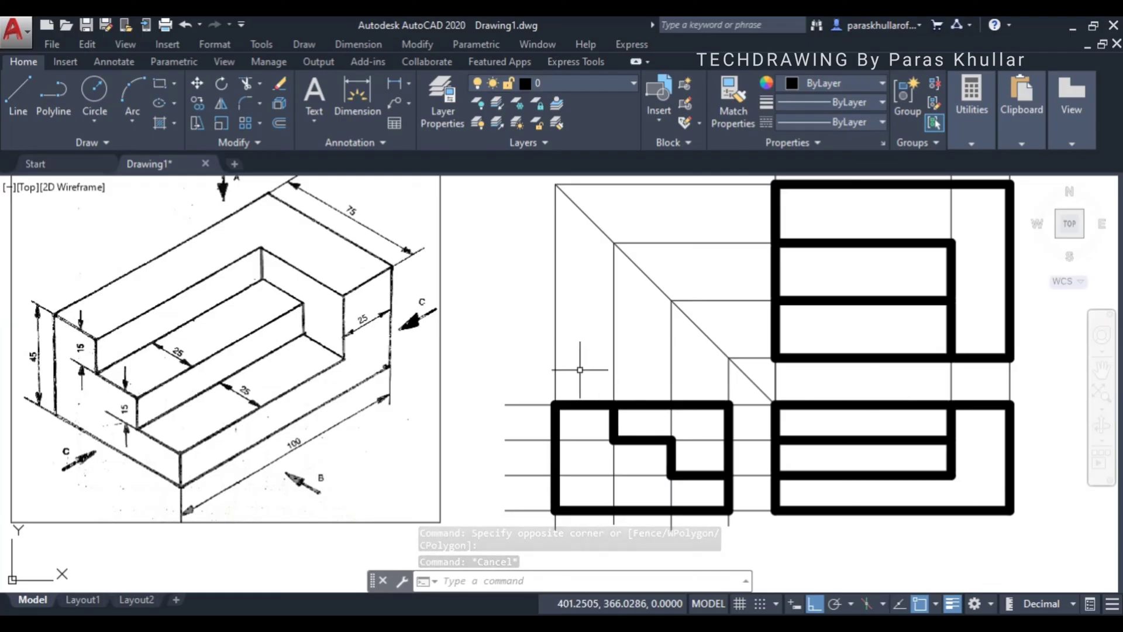
Step: Trim away the horizontal projection line ends that extend past the outer left edge of the side view
{"action": "type", "text": "t"}
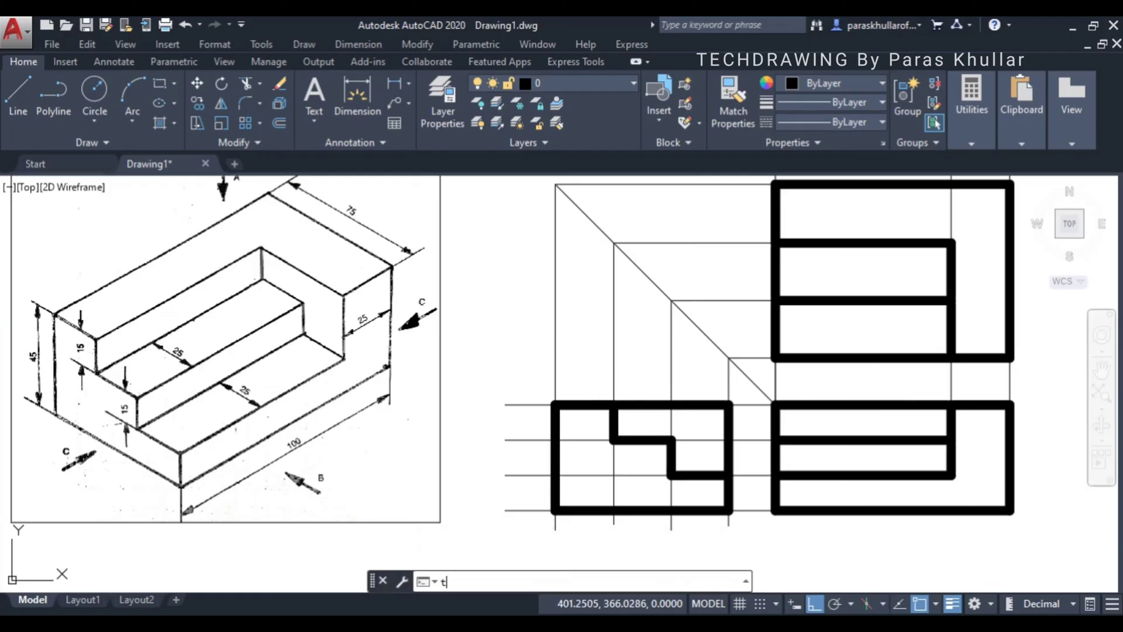
{"action": "type", "text": "r"}
{"action": "key", "text": "Return"}
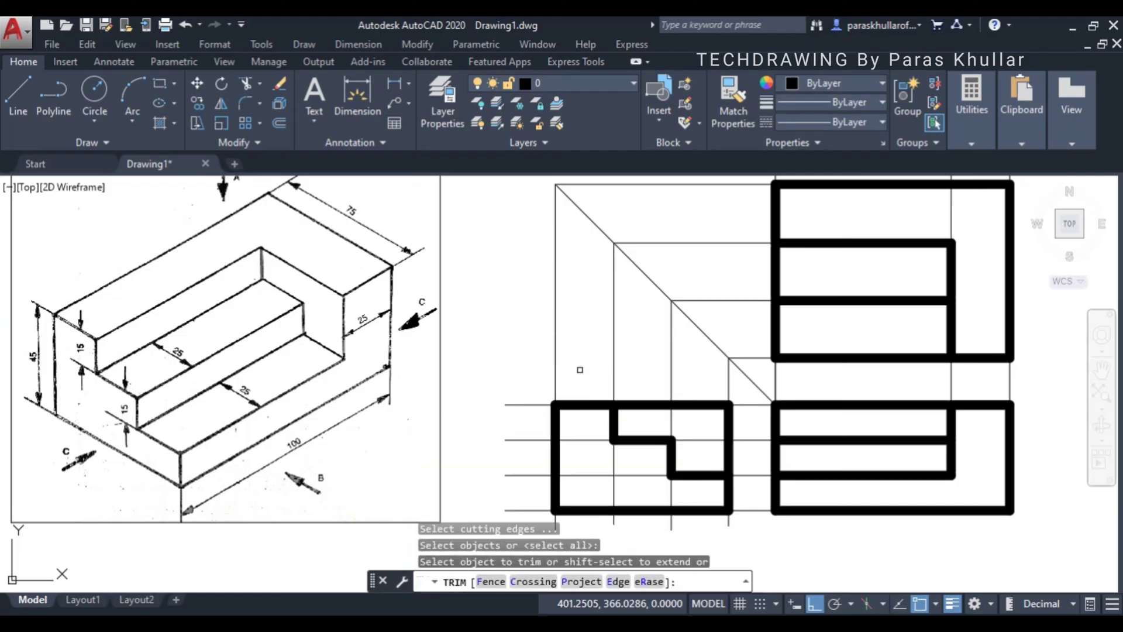
{"action": "left_click", "coordinate": [527, 378]}
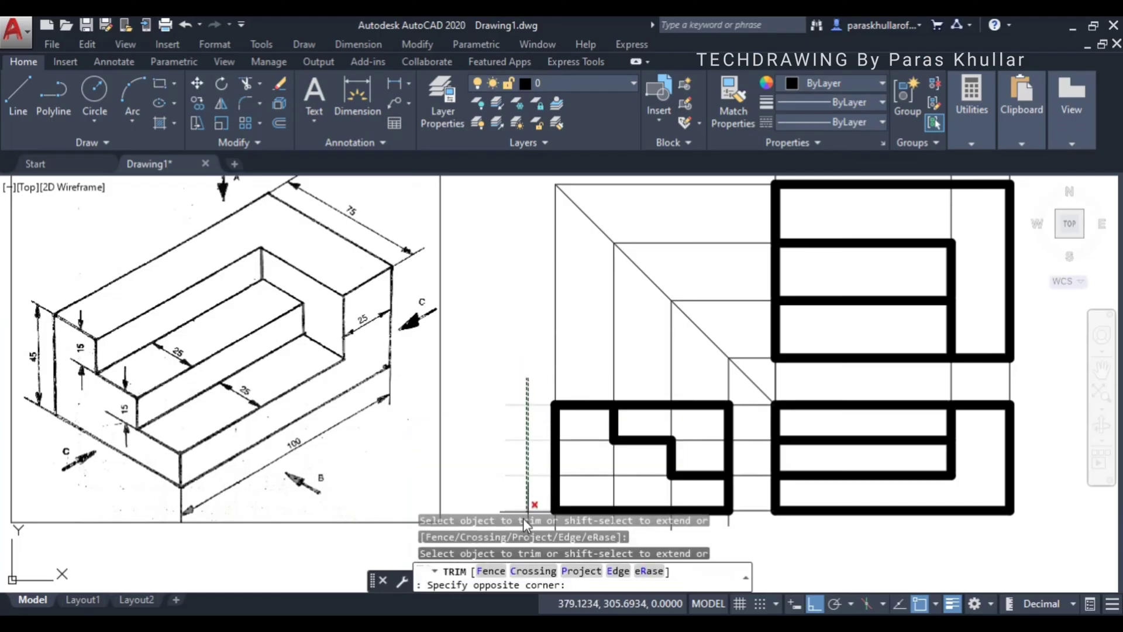
{"action": "middle_click_drag", "start_coordinate": [507, 492], "coordinate": [511, 466]}
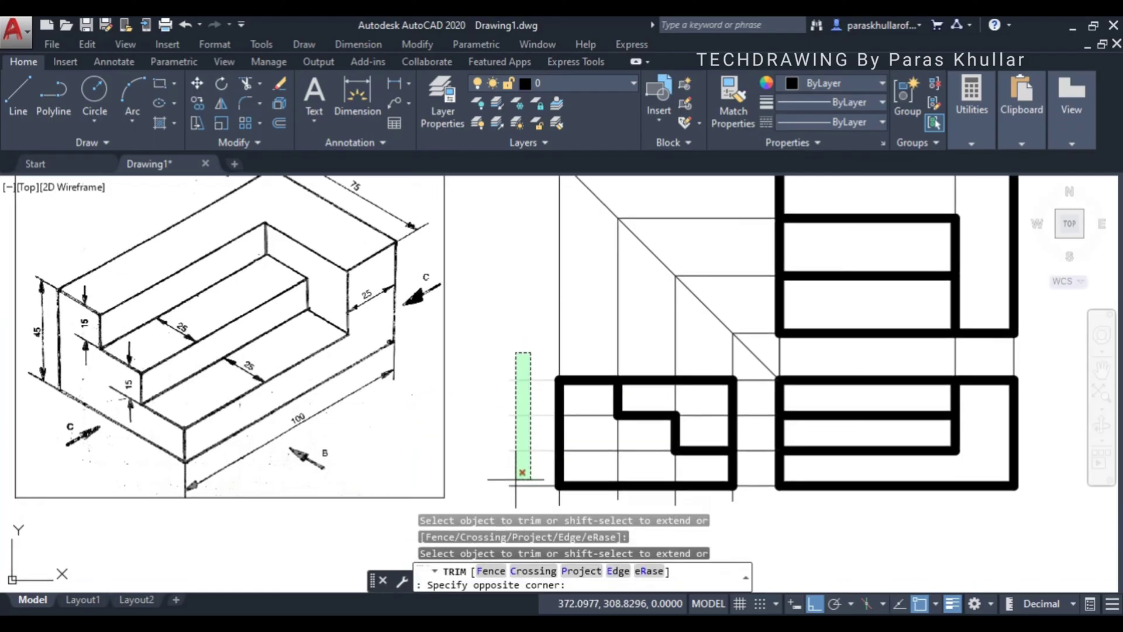
{"action": "left_click", "coordinate": [514, 498]}
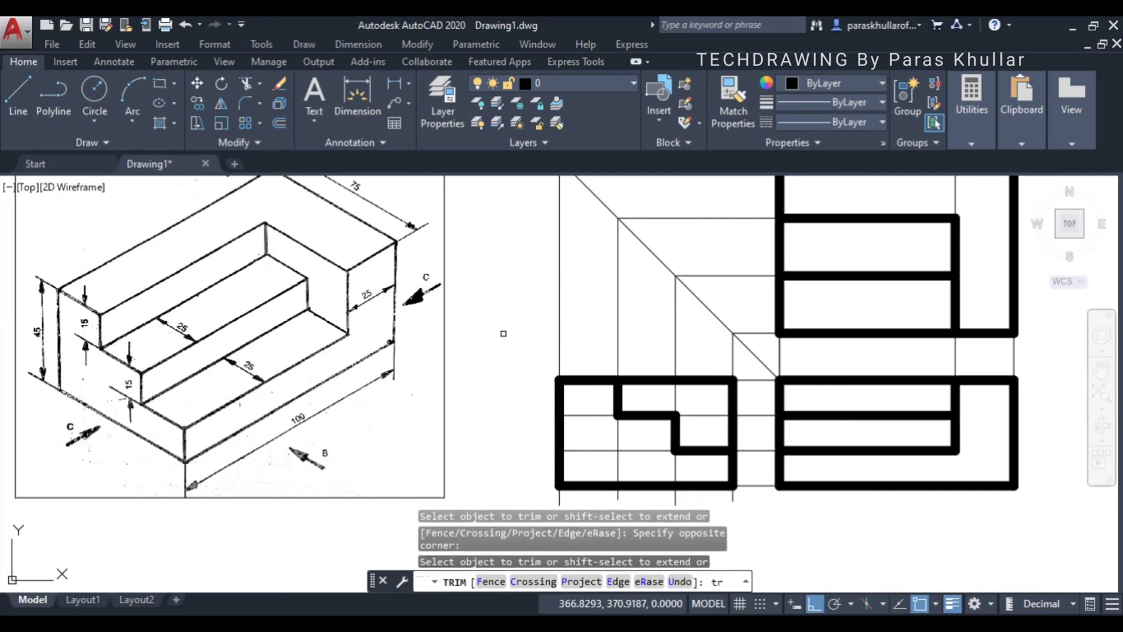
Step: Trim the vertical projection line ends that hang below the side view's bottom edge
{"action": "left_click", "coordinate": [749, 506]}
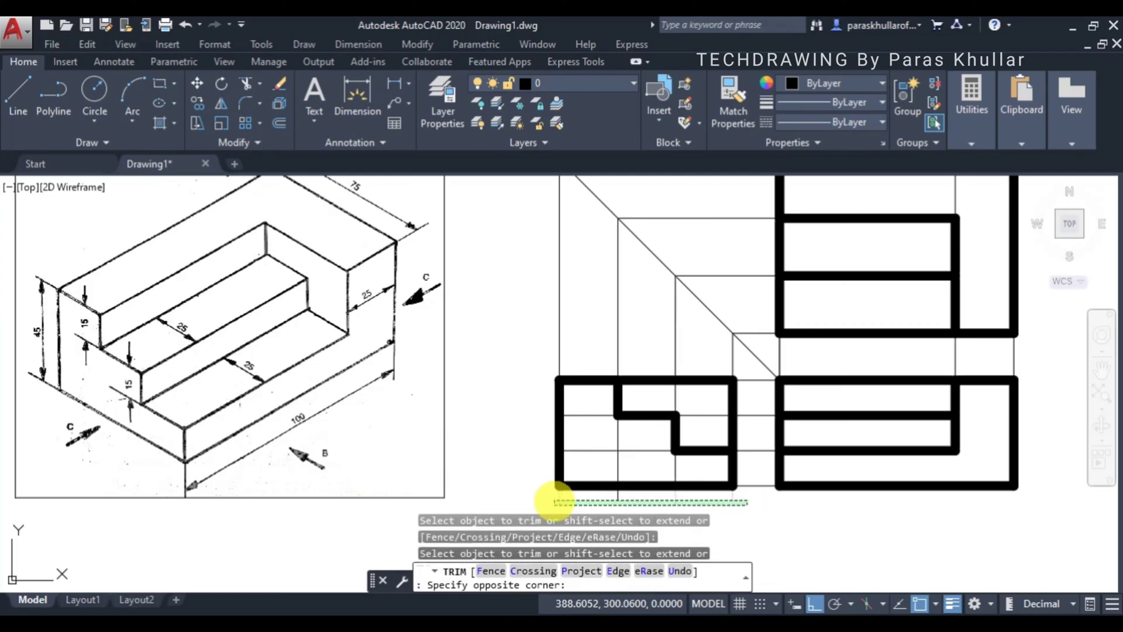
{"action": "left_click", "coordinate": [555, 502]}
{"action": "left_click", "coordinate": [616, 496]}
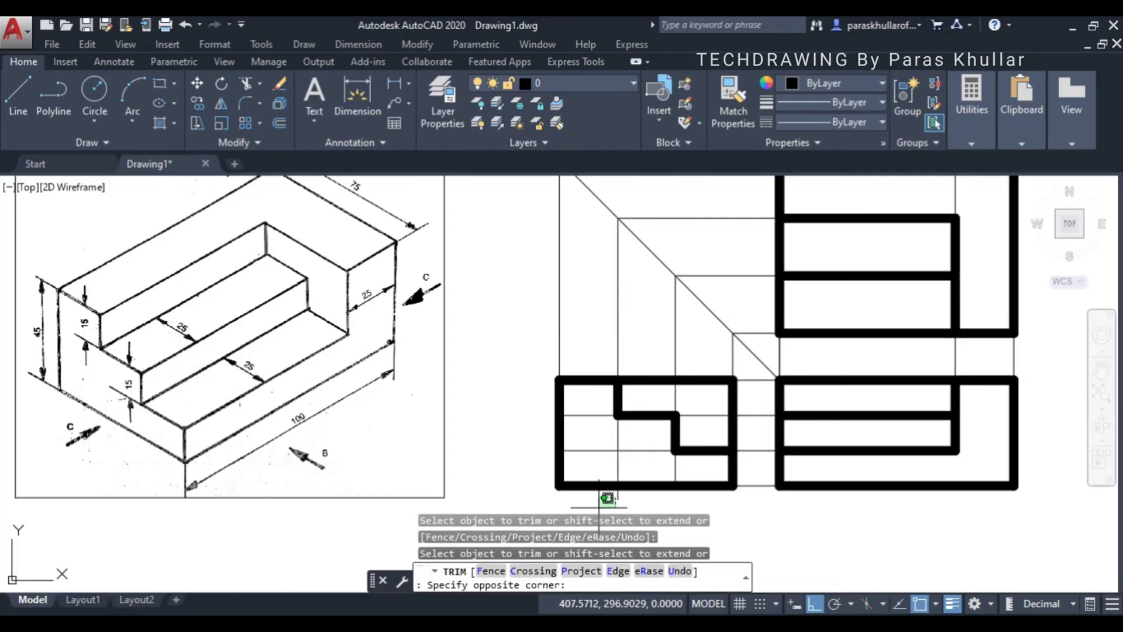
{"action": "left_click", "coordinate": [630, 497]}
Step: Trim the three vertical projection line ends that extend above the top view's upper edge
{"action": "middle_click_drag", "start_coordinate": [726, 377], "coordinate": [679, 480]}
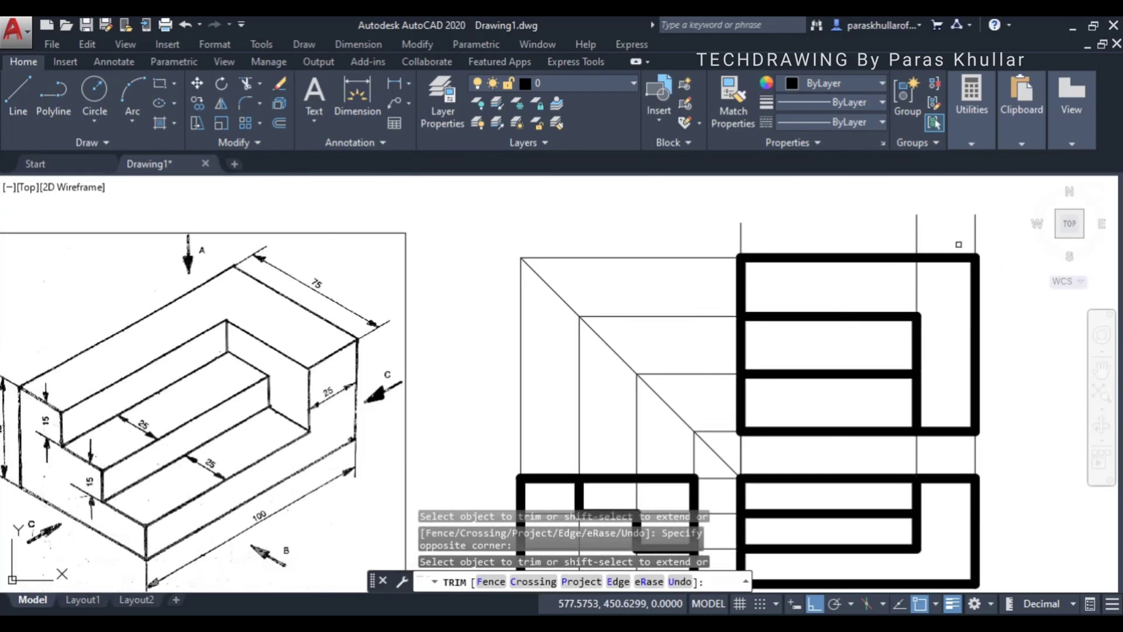
{"action": "left_click", "coordinate": [991, 231]}
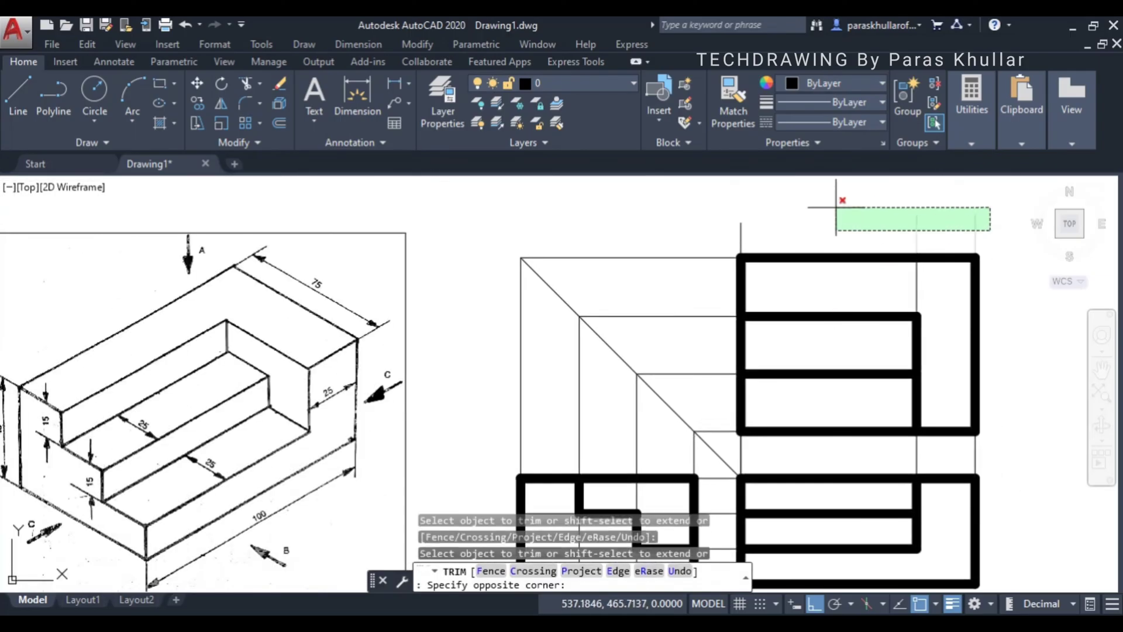
{"action": "left_click", "coordinate": [730, 205]}
Step: Add a linear dimension for the front view's overall length, placed just below its bottom edge
{"action": "scroll", "coordinate": [562, 386], "scroll_direction": "up", "scroll_amount": 1}
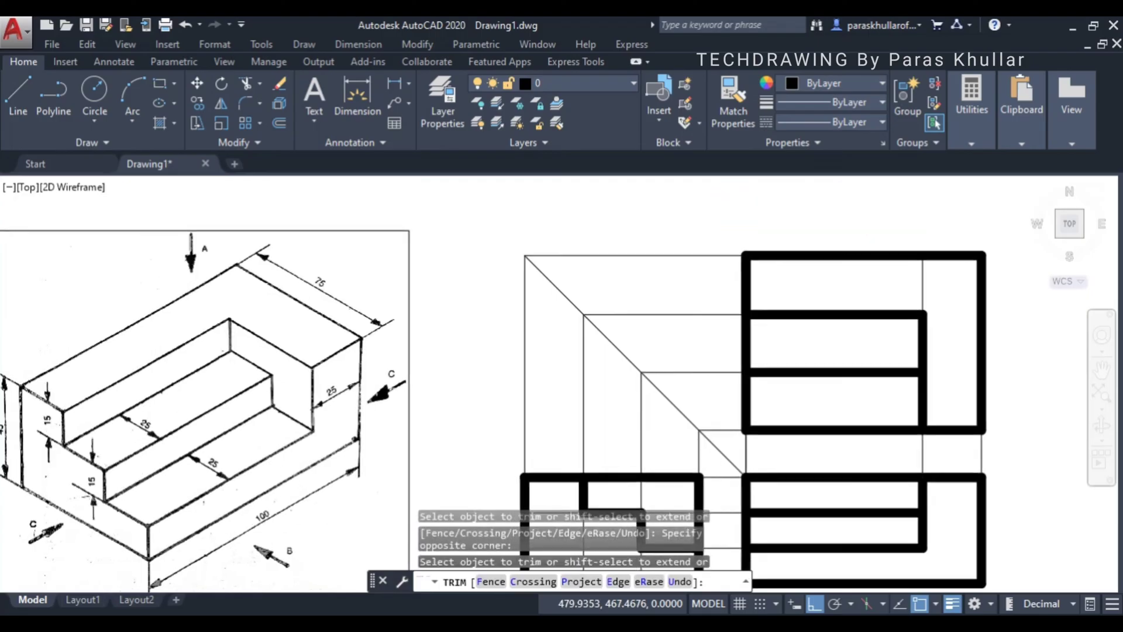
{"action": "middle_click", "coordinate": [818, 346]}
{"action": "middle_click", "coordinate": [819, 346]}
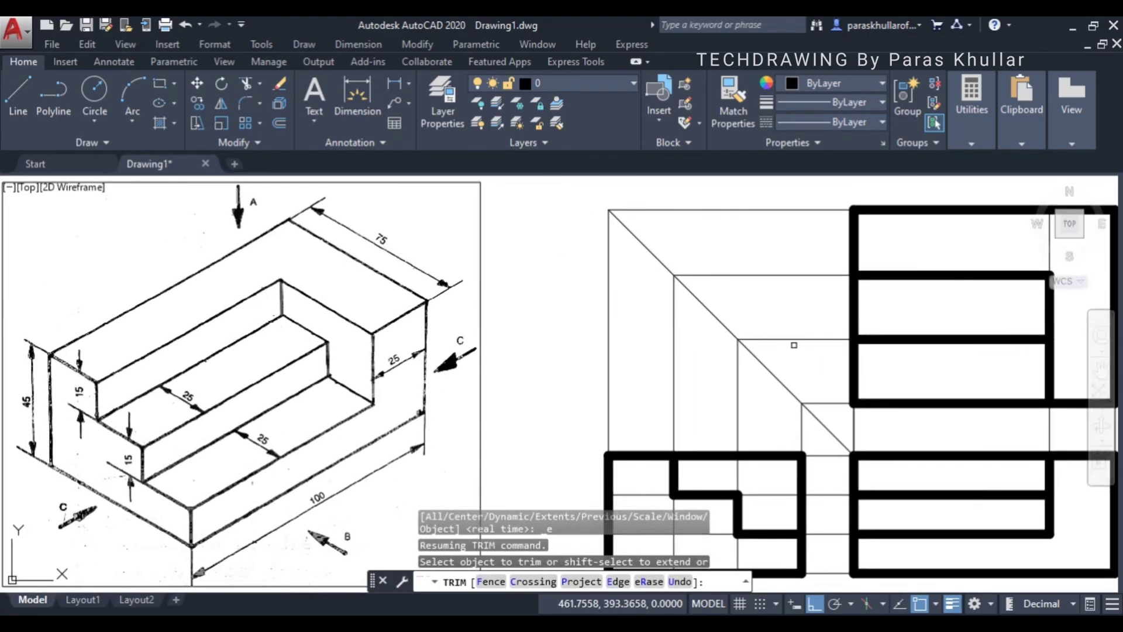
{"action": "scroll", "coordinate": [794, 345], "scroll_direction": "down", "scroll_amount": 2}
{"action": "middle_click_drag", "start_coordinate": [824, 381], "coordinate": [741, 368]}
{"action": "scroll", "coordinate": [776, 349], "scroll_direction": "up", "scroll_amount": 2}
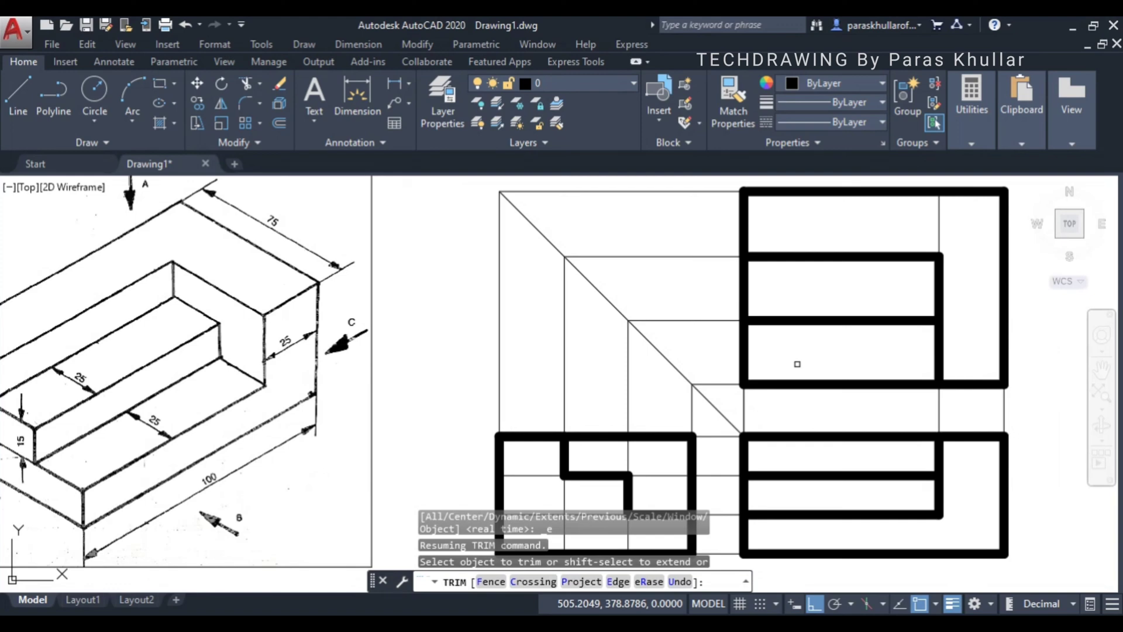
{"action": "middle_click_drag", "start_coordinate": [542, 321], "coordinate": [585, 326]}
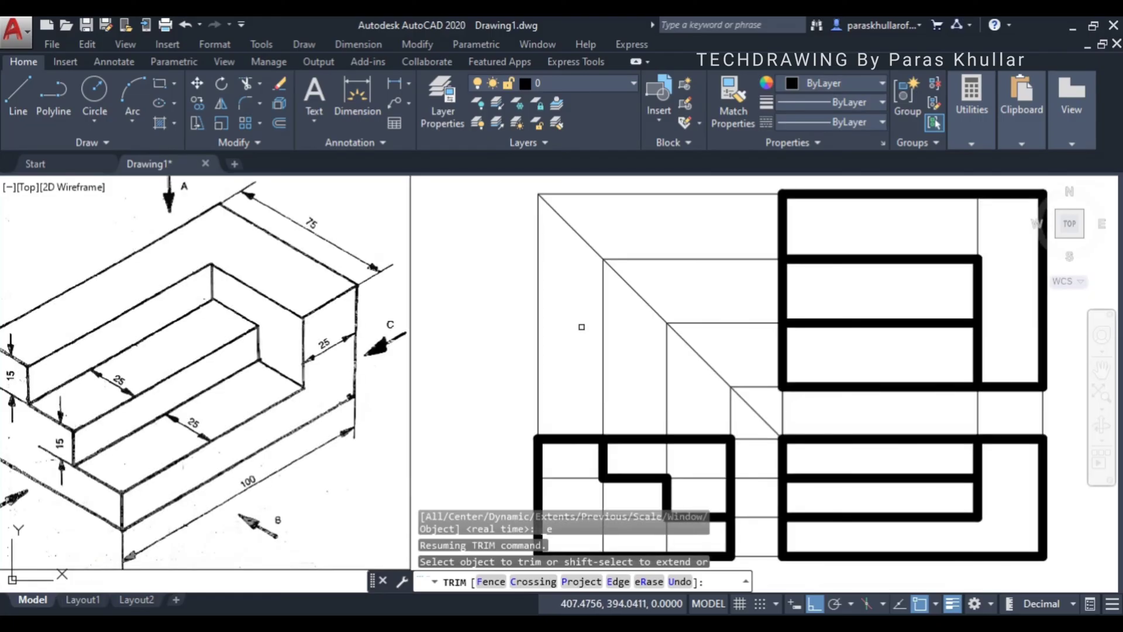
{"action": "left_click", "coordinate": [395, 83]}
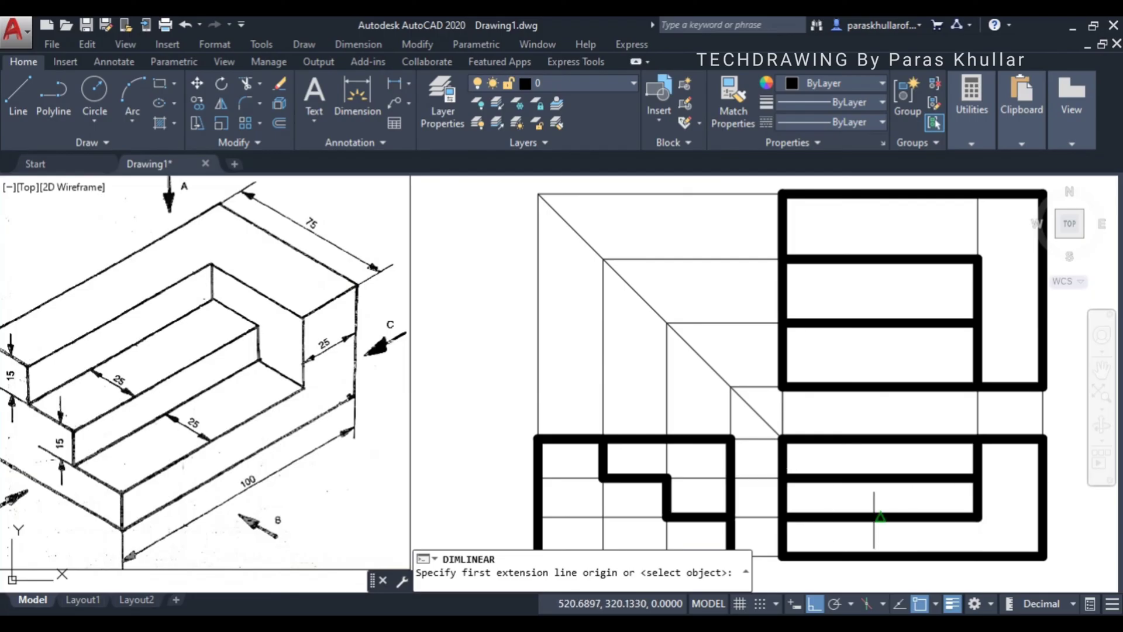
{"action": "left_click", "coordinate": [782, 556]}
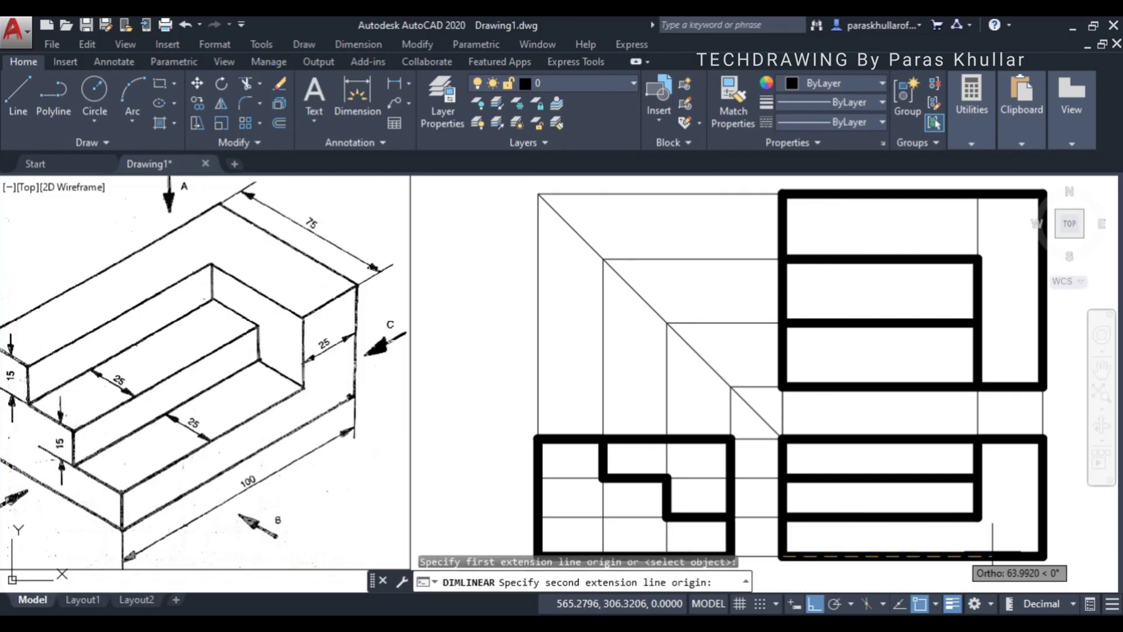
{"action": "left_click", "coordinate": [1044, 555]}
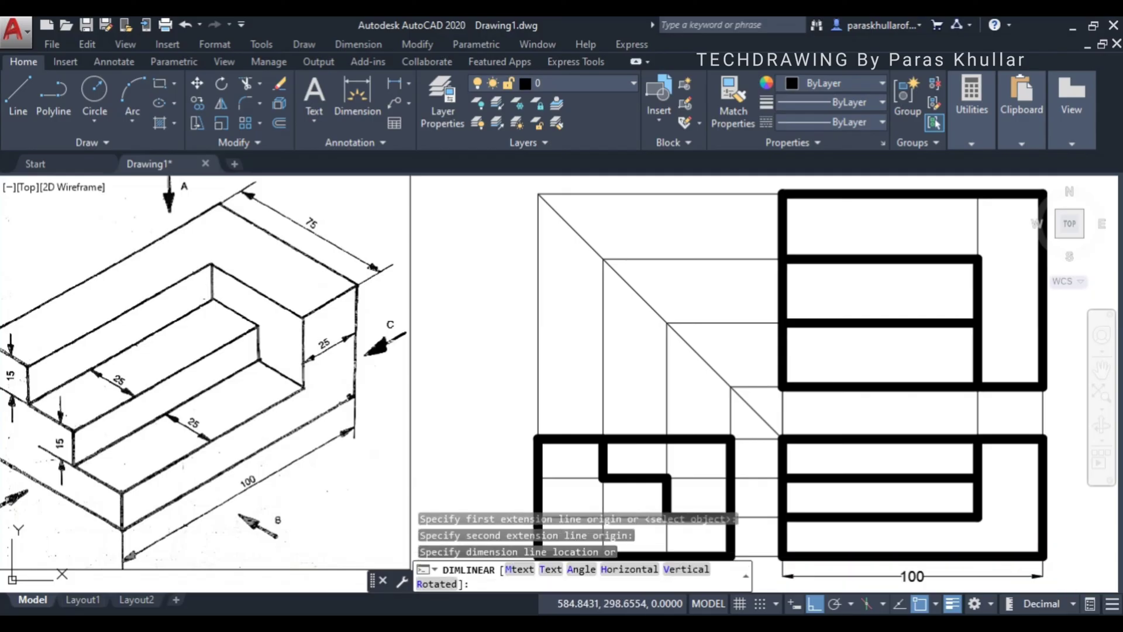
{"action": "left_click", "coordinate": [1042, 576]}
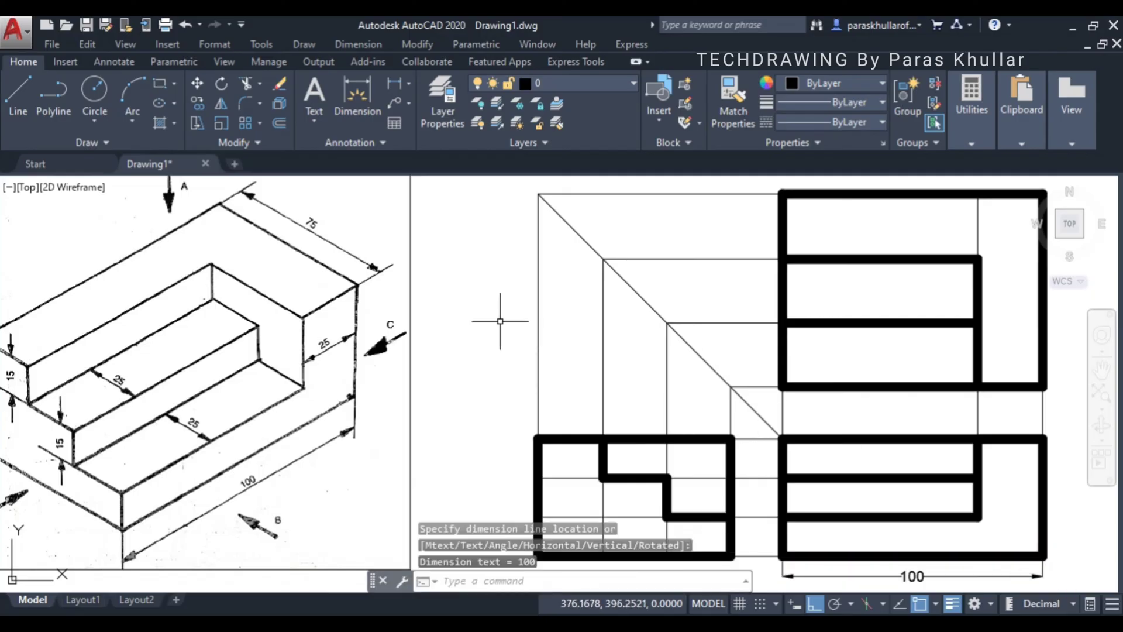
Step: Add a linear dimension for the height of the front view's uppermost step, placed beside its left edge
{"action": "left_click", "coordinate": [391, 84]}
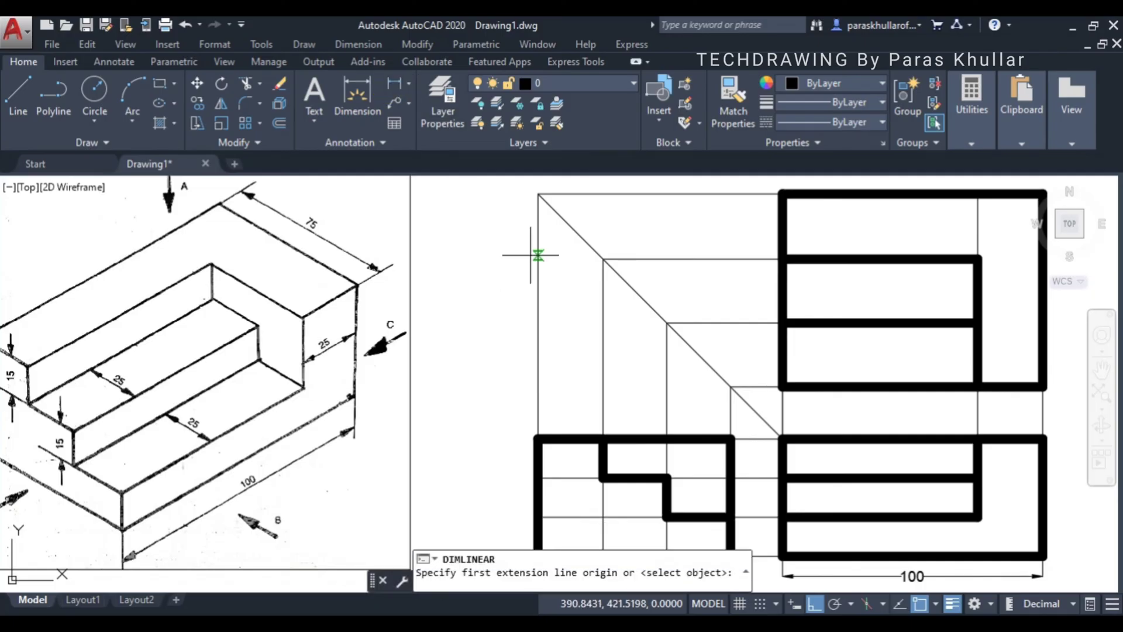
{"action": "left_click", "coordinate": [783, 438]}
{"action": "left_click", "coordinate": [784, 480]}
{"action": "left_click", "coordinate": [763, 462]}
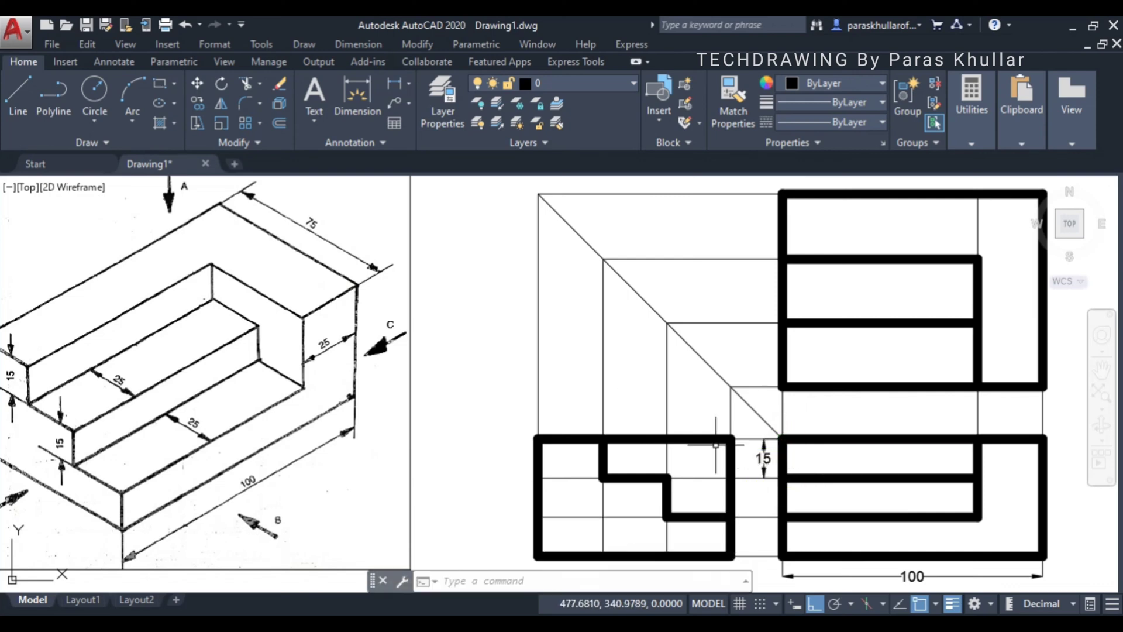
Step: Add a linear dimension for the front view's middle step height, aligned directly beneath the upper step's dimension
{"action": "right_click", "coordinate": [494, 321]}
{"action": "left_click", "coordinate": [503, 318]}
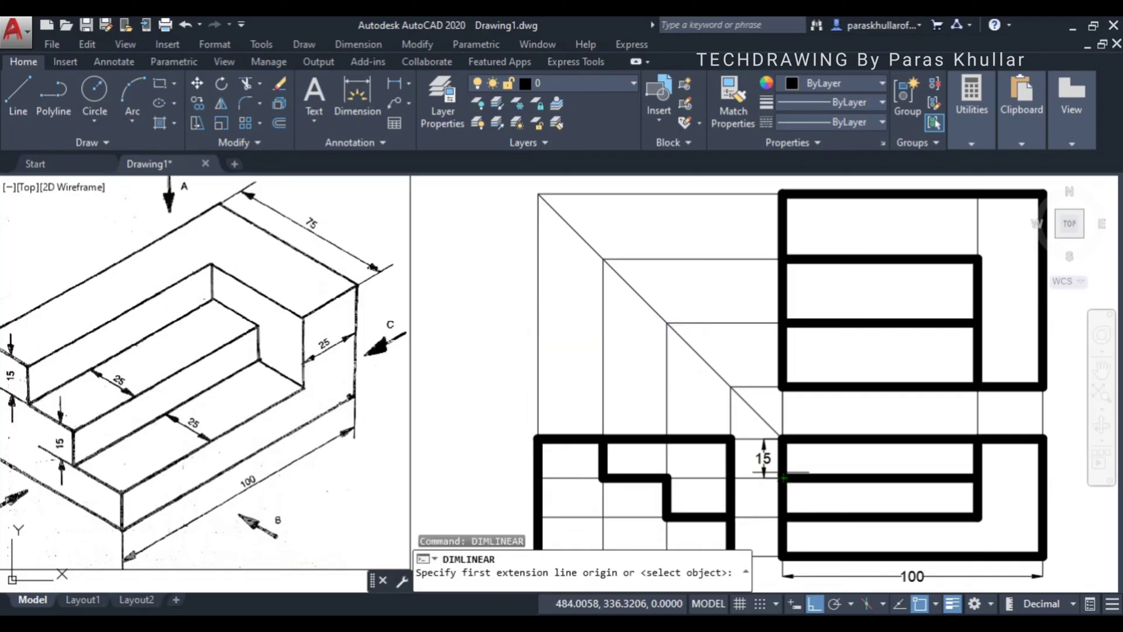
{"action": "left_click", "coordinate": [783, 478]}
{"action": "left_click", "coordinate": [782, 518]}
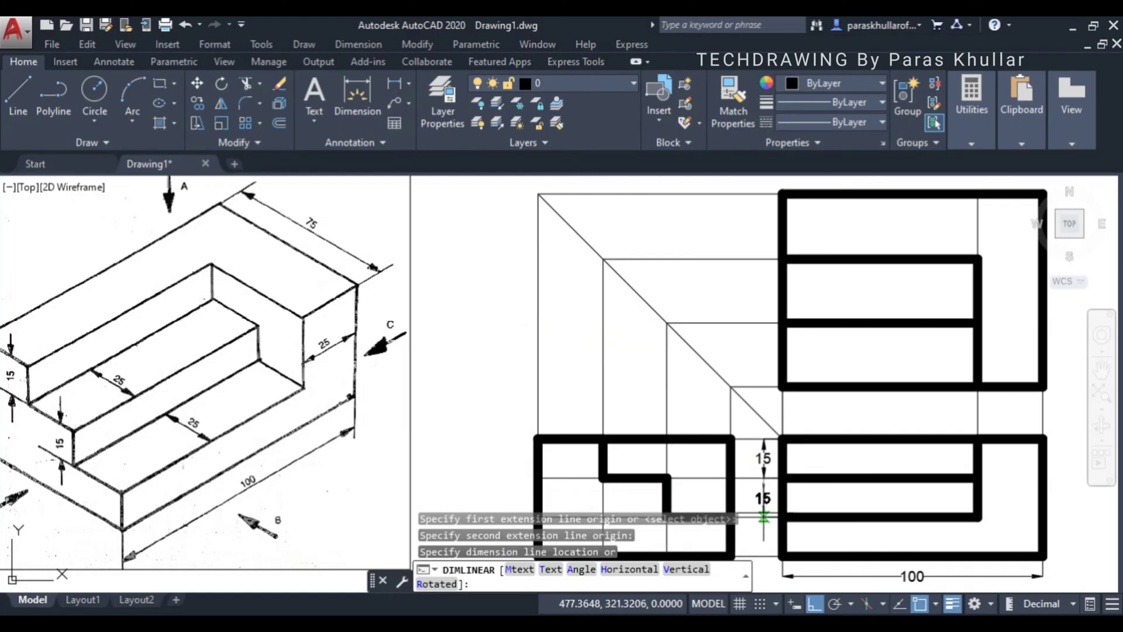
{"action": "left_click", "coordinate": [762, 517]}
Step: Add a linear dimension for the side view's overall height, placed outside its left edge
{"action": "middle_click_drag", "start_coordinate": [500, 388], "coordinate": [574, 385]}
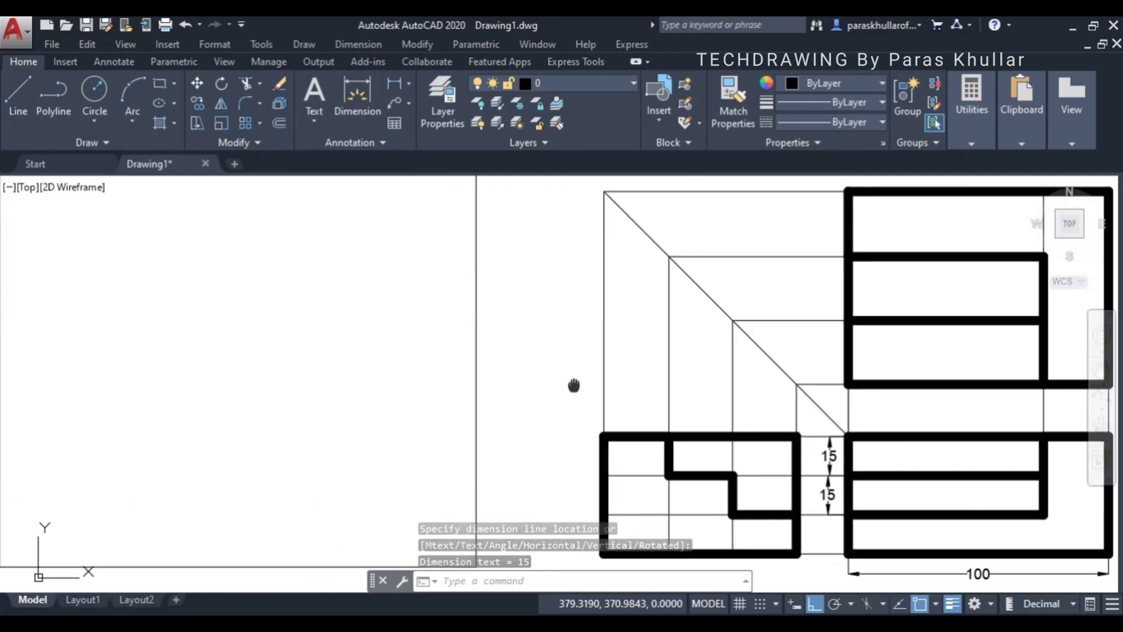
{"action": "right_click", "coordinate": [565, 316]}
{"action": "left_click", "coordinate": [597, 318]}
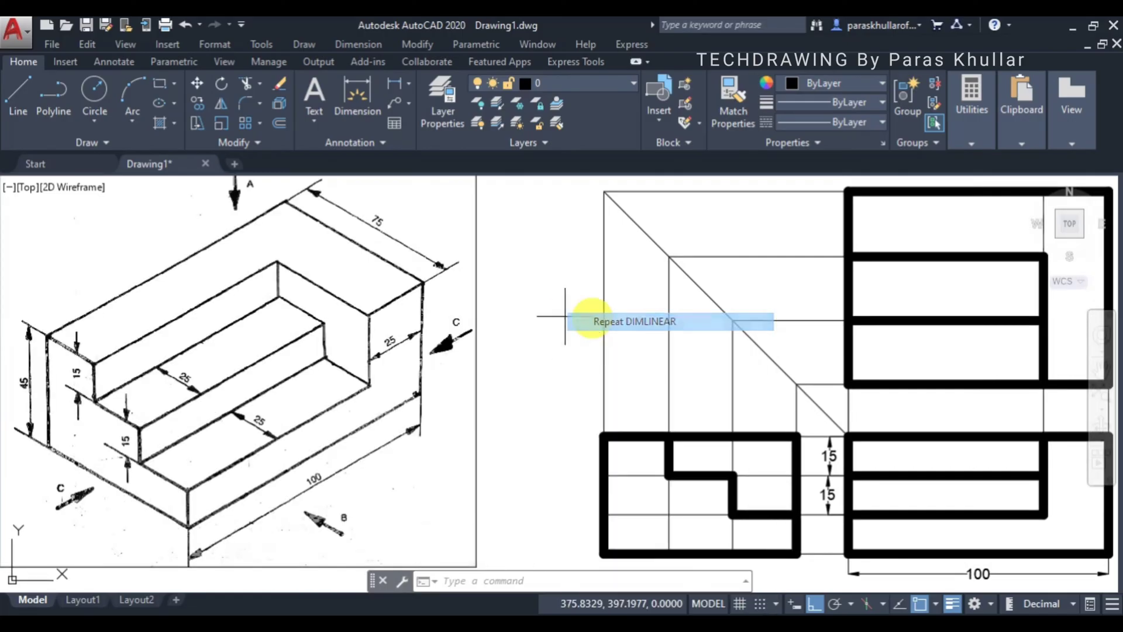
{"action": "left_click", "coordinate": [604, 436]}
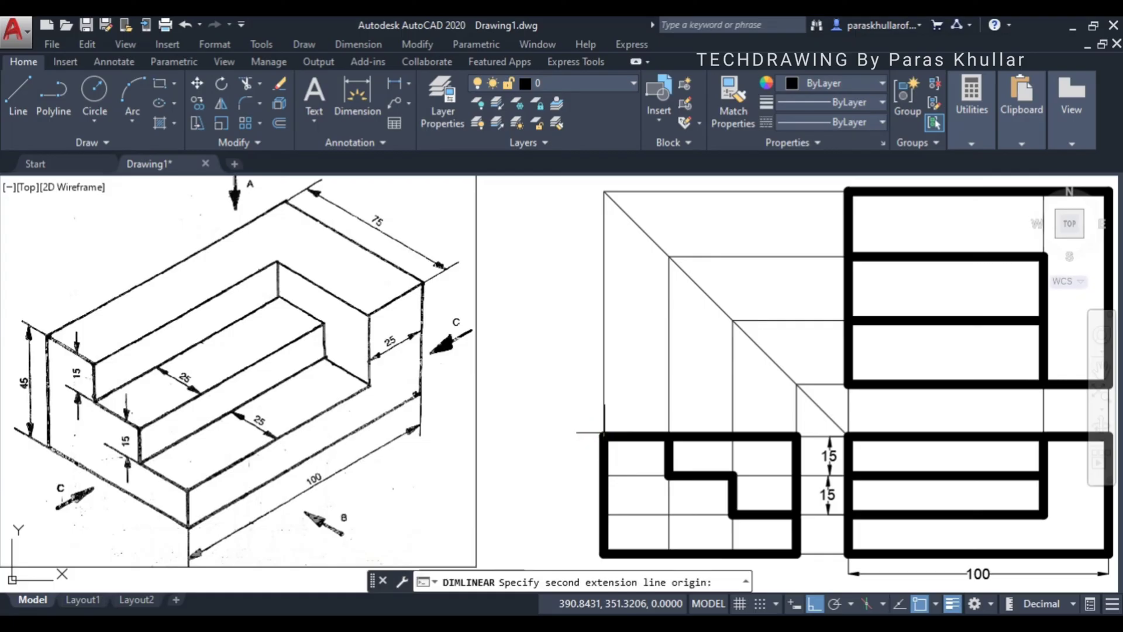
{"action": "left_click", "coordinate": [604, 552]}
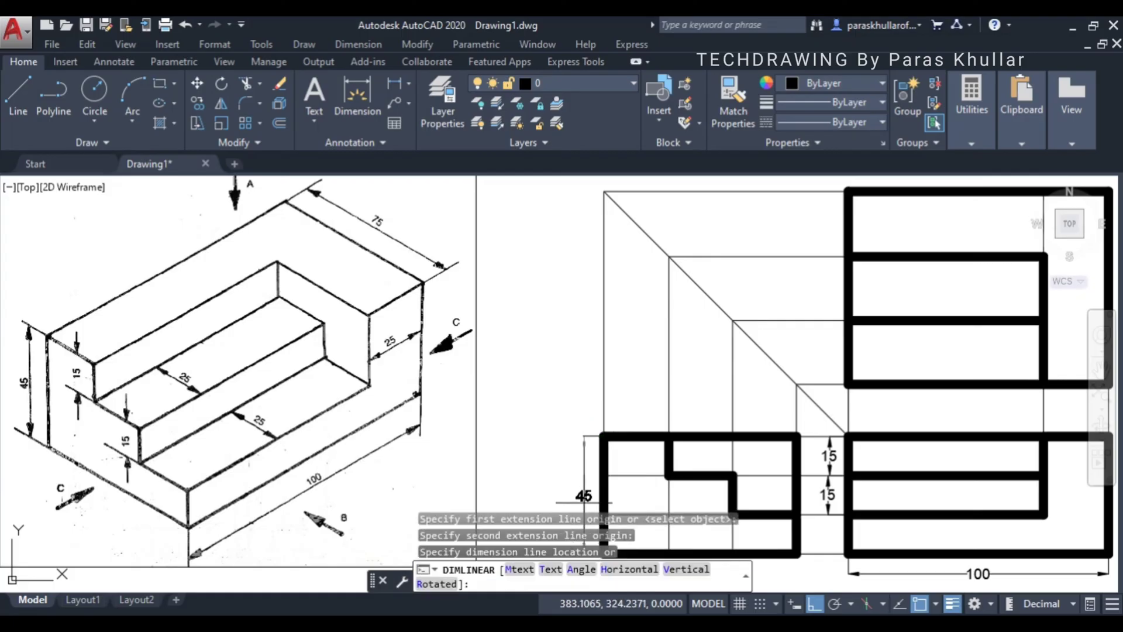
{"action": "left_click", "coordinate": [583, 495]}
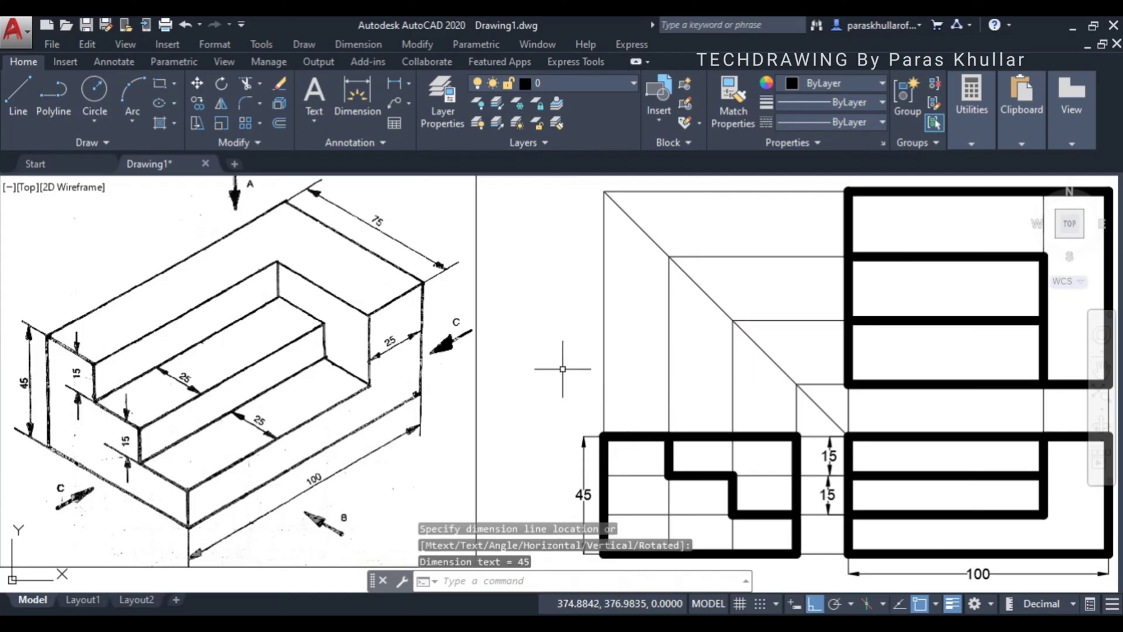
{"action": "left_click", "coordinate": [396, 83]}
{"action": "middle_click_drag", "start_coordinate": [652, 332], "coordinate": [635, 325]}
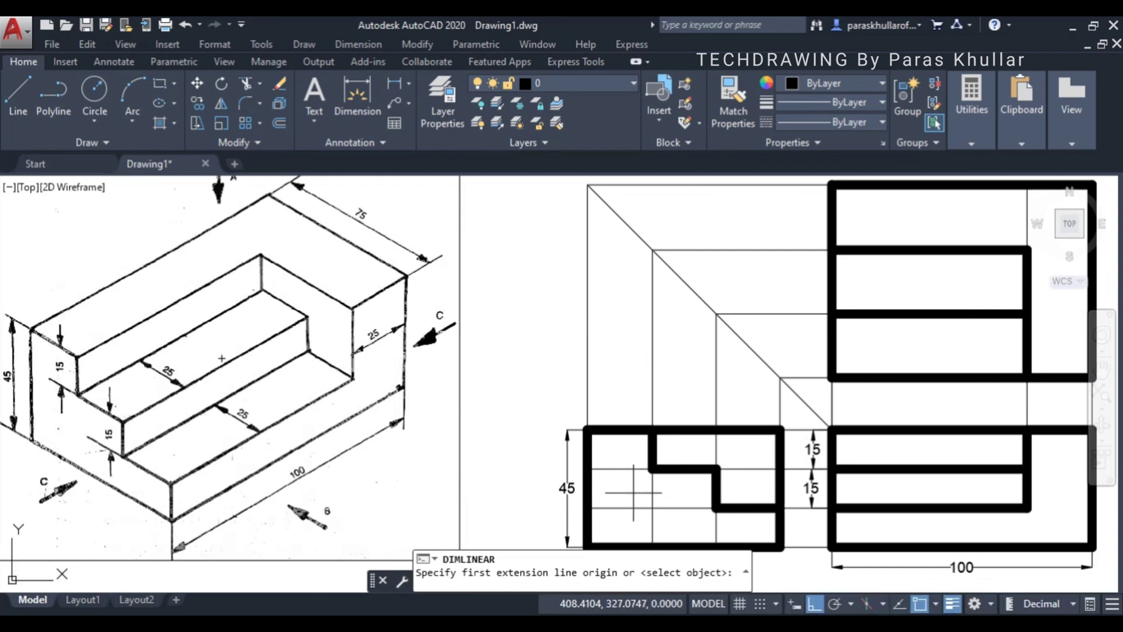
{"action": "middle_click_drag", "start_coordinate": [950, 477], "coordinate": [904, 483]}
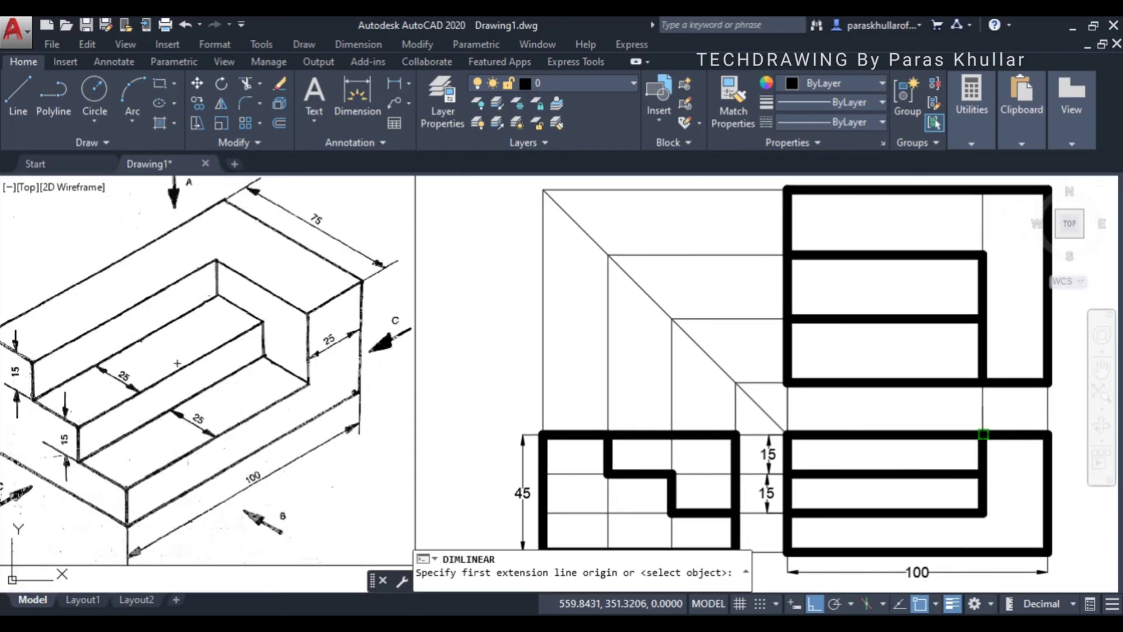
{"action": "left_click", "coordinate": [984, 434]}
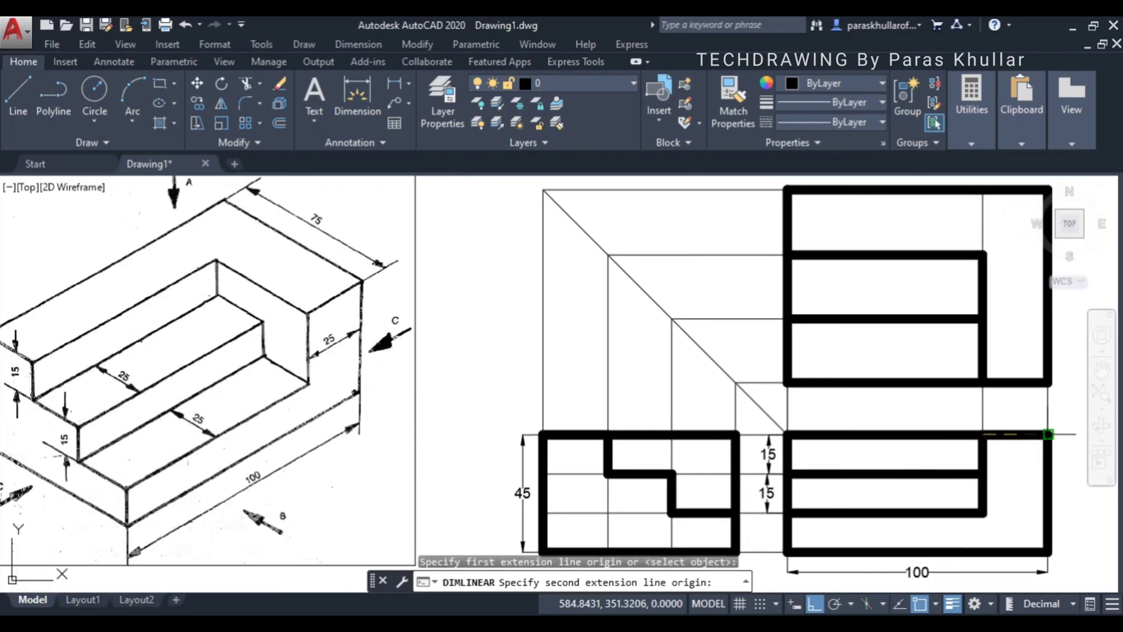
{"action": "left_click", "coordinate": [1049, 434]}
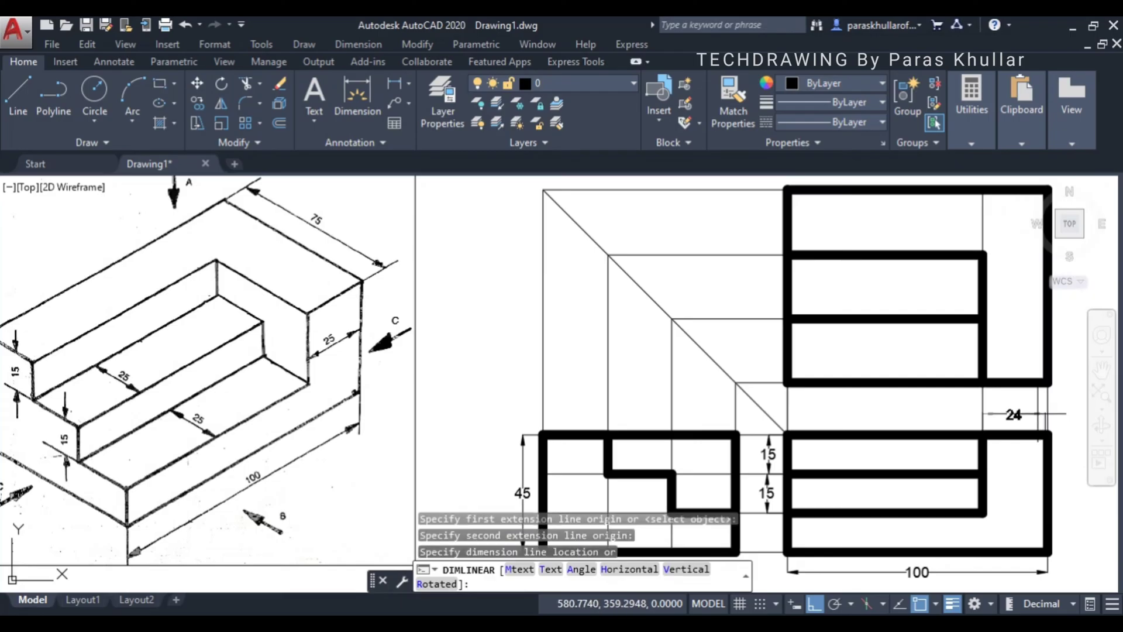
{"action": "key", "text": "Escape"}
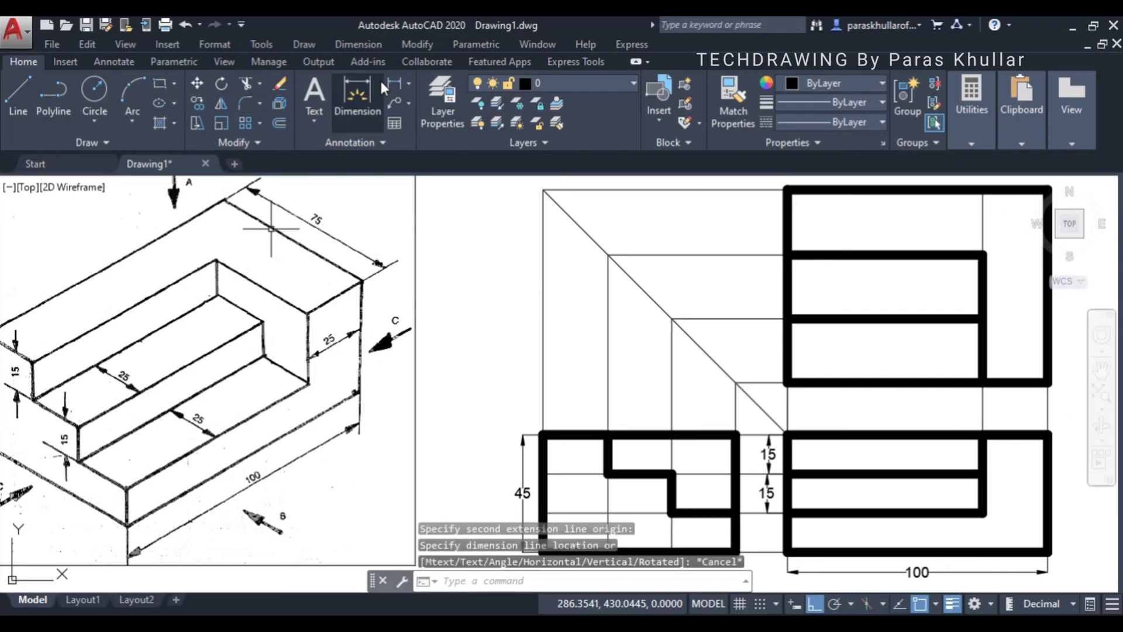
Step: Add a linear dimension for the width of the front view's unstepped right-hand portion, placed above its top edge
{"action": "left_click", "coordinate": [389, 81]}
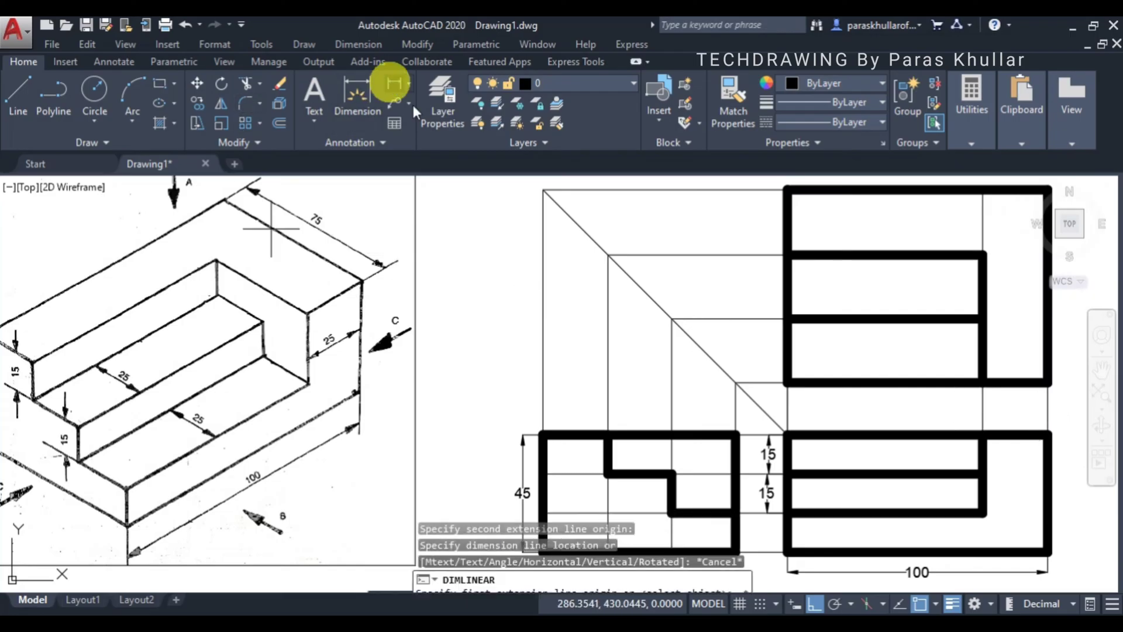
{"action": "left_click", "coordinate": [983, 434]}
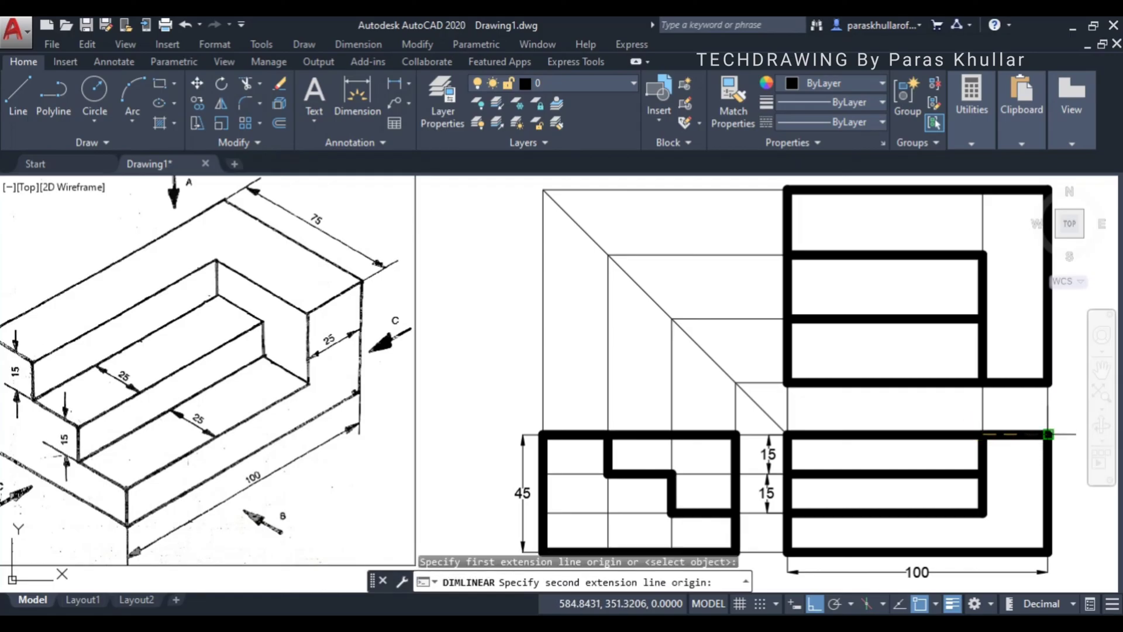
{"action": "left_click", "coordinate": [1049, 434]}
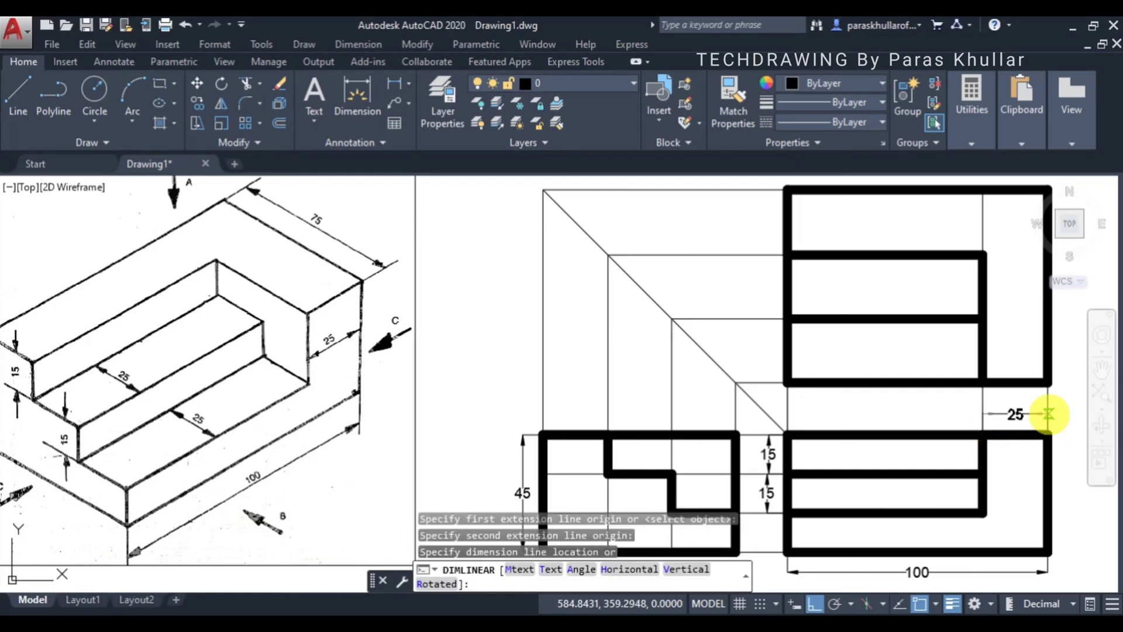
{"action": "left_click", "coordinate": [1052, 414]}
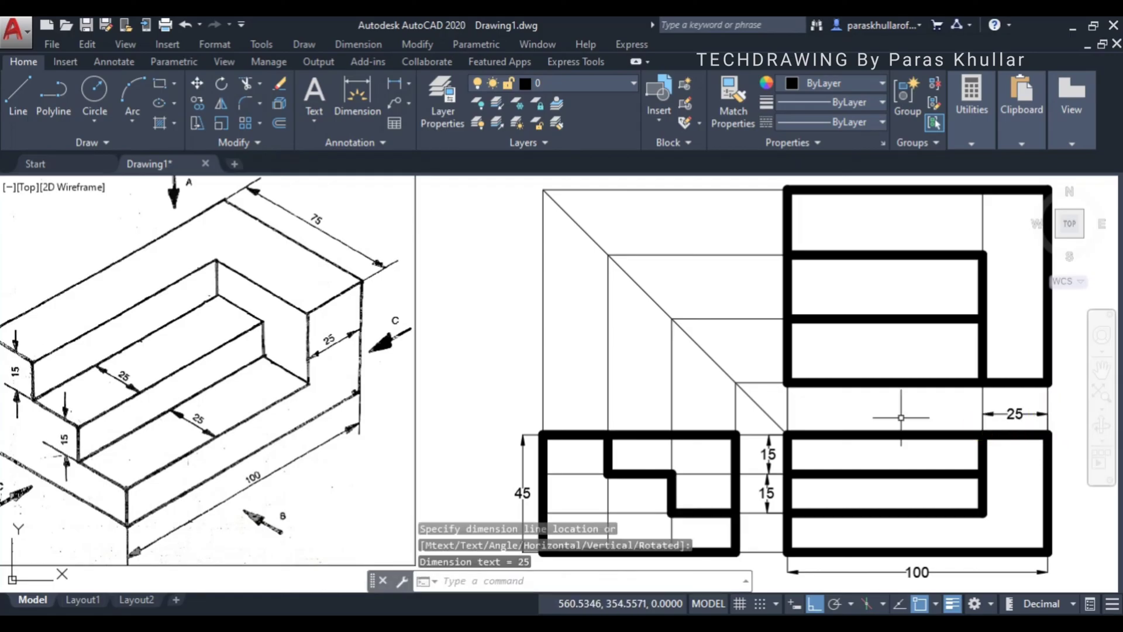
Step: Add a linear dimension for the top view's overall depth, placed outside its right edge
{"action": "right_click", "coordinate": [525, 286]}
{"action": "left_click", "coordinate": [550, 297]}
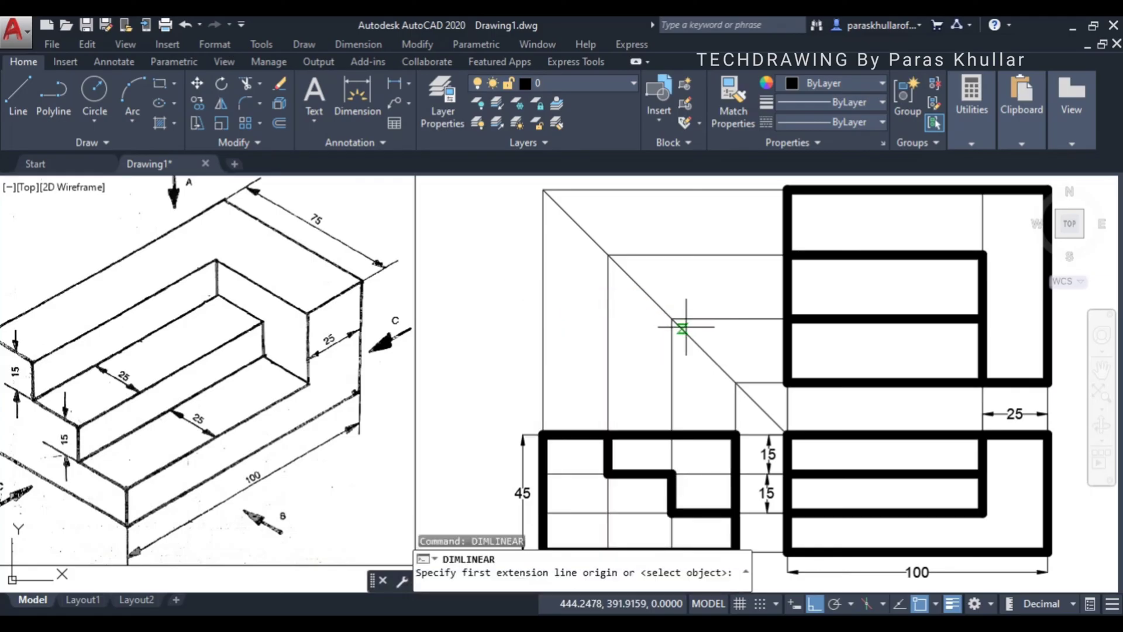
{"action": "middle_click_drag", "start_coordinate": [939, 329], "coordinate": [915, 328]}
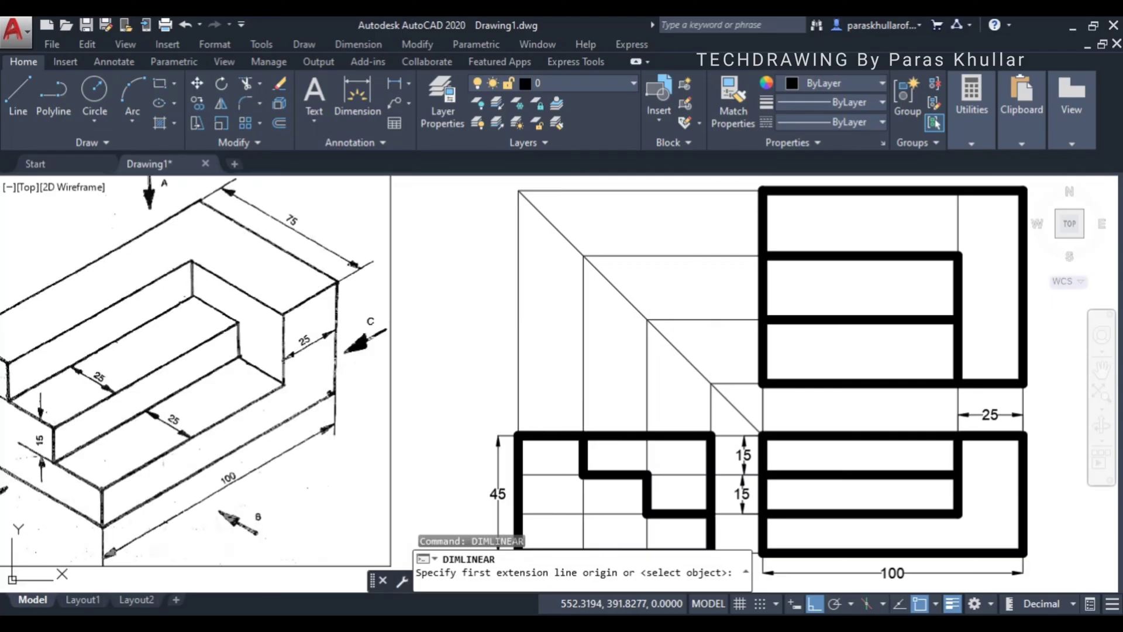
{"action": "left_click", "coordinate": [1024, 190]}
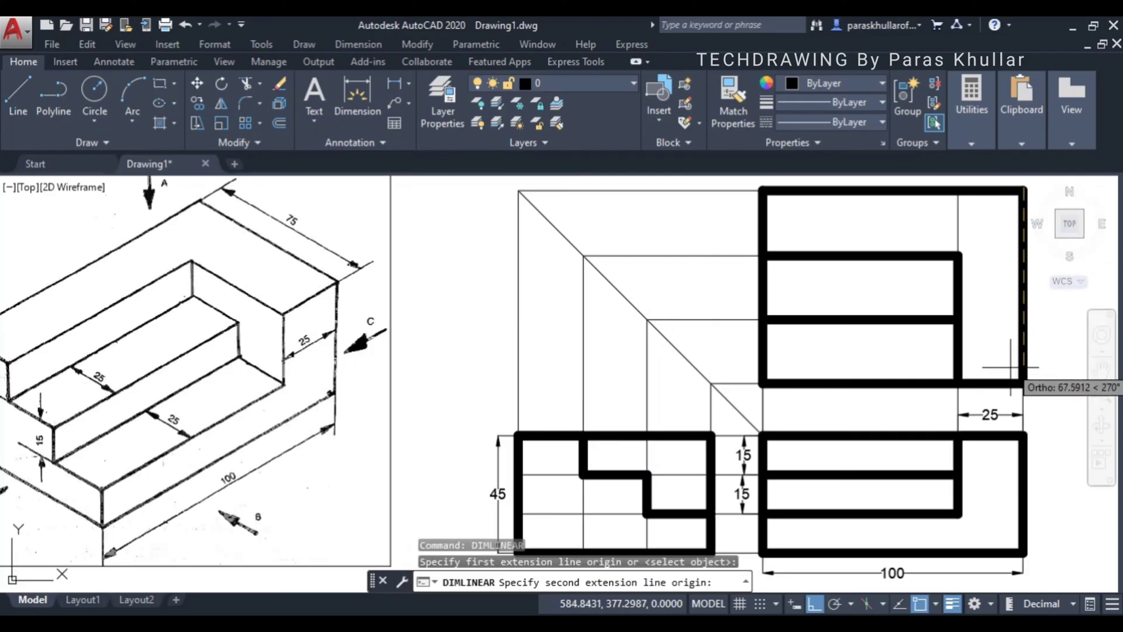
{"action": "left_click", "coordinate": [1024, 384]}
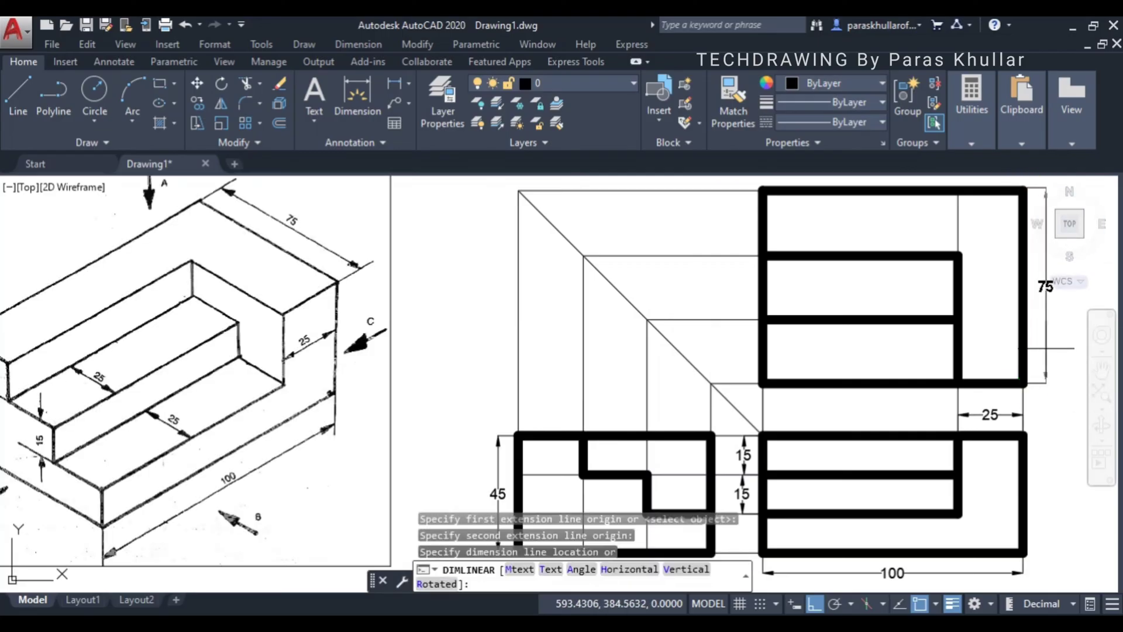
{"action": "left_click", "coordinate": [1046, 349]}
{"action": "right_click", "coordinate": [709, 220]}
{"action": "left_click", "coordinate": [755, 238]}
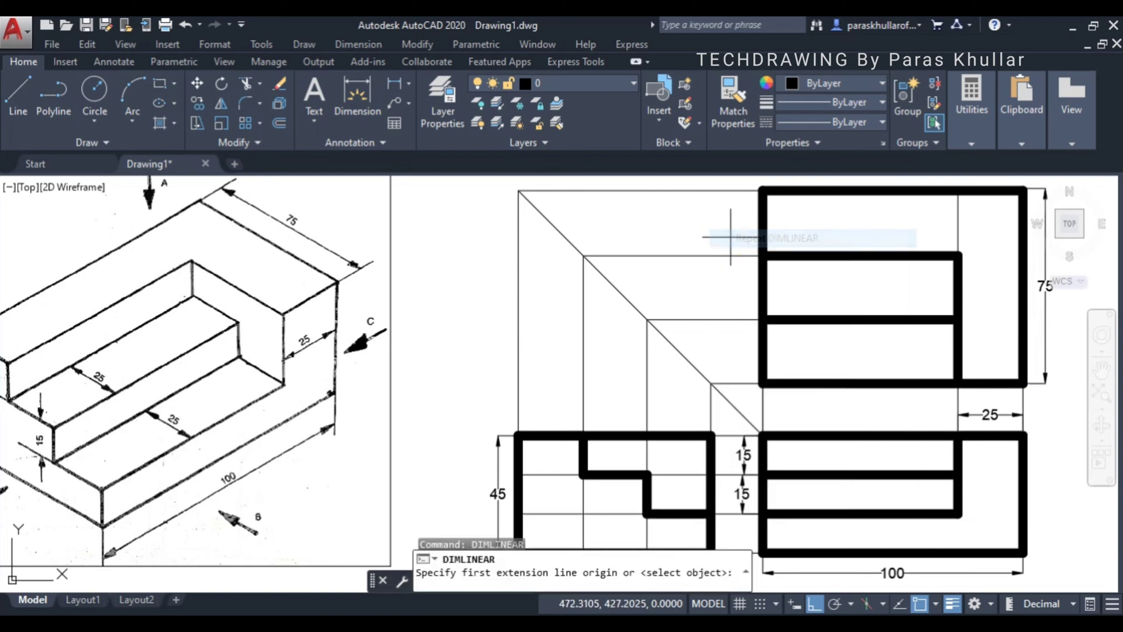
{"action": "left_click", "coordinate": [763, 190]}
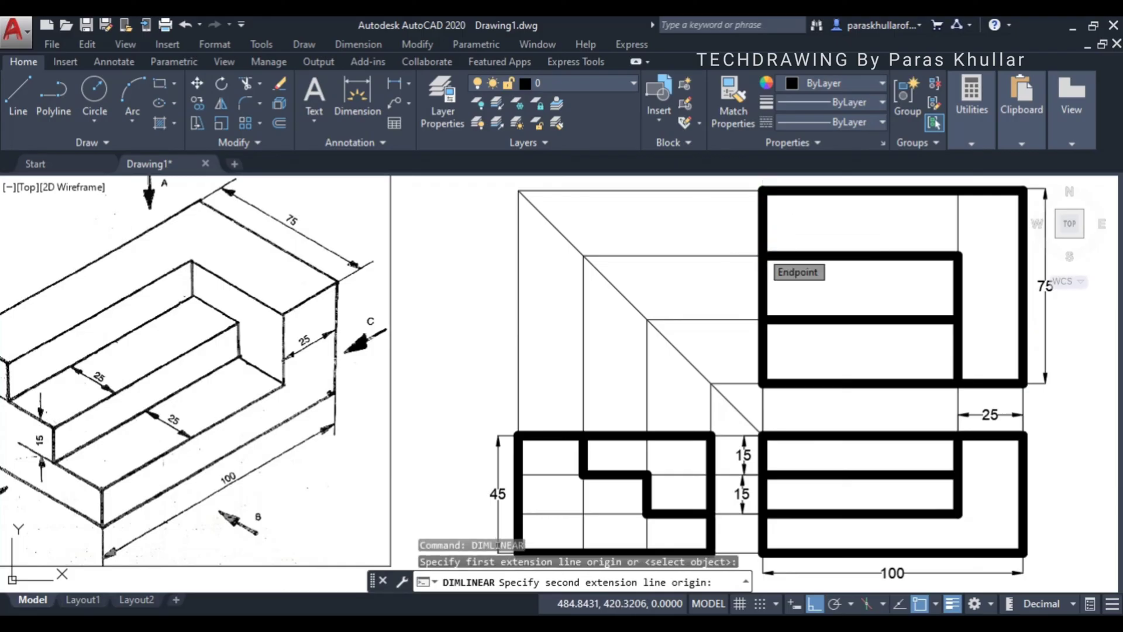
{"action": "key", "text": "Escape"}
Step: Add a linear dimension for the depth of the top view's middle step, placed outside its left edge
{"action": "right_click", "coordinate": [688, 209]}
{"action": "left_click", "coordinate": [711, 217]}
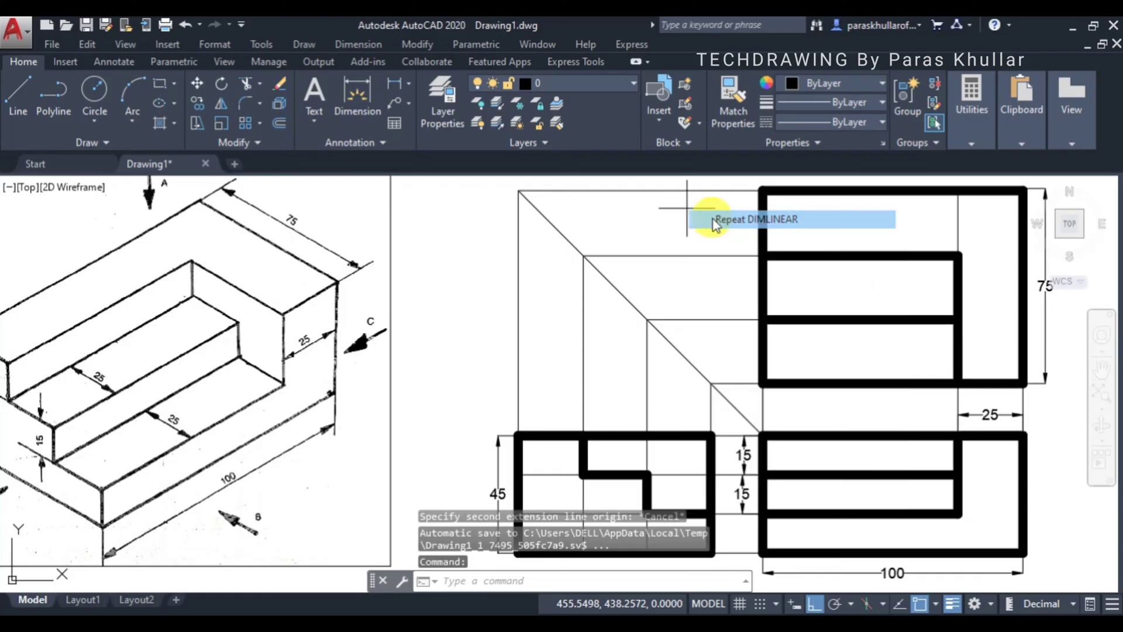
{"action": "left_click", "coordinate": [763, 256]}
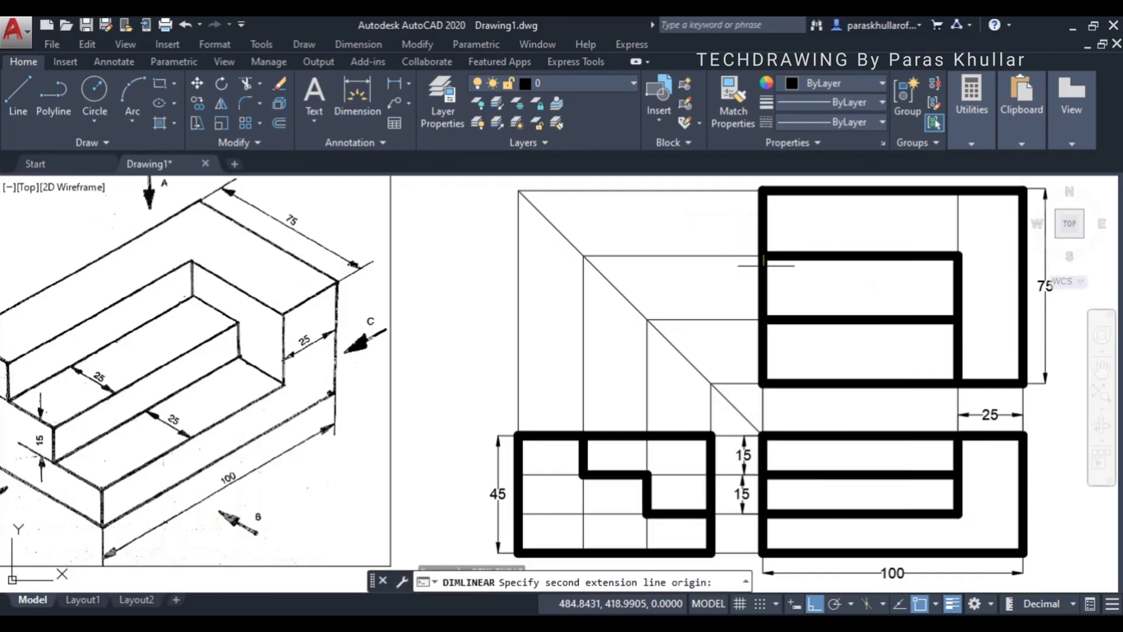
{"action": "left_click", "coordinate": [763, 319]}
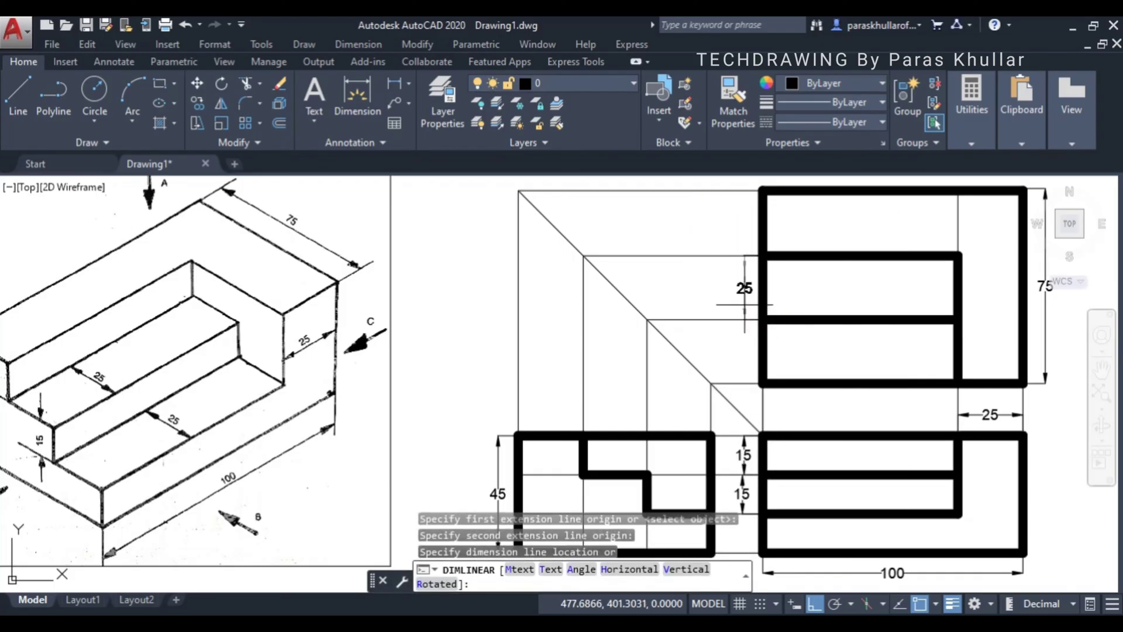
{"action": "left_click", "coordinate": [738, 290]}
Step: Add a linear dimension for the depth of the top view's lowest step, aligned directly beneath the middle step's dimension
{"action": "right_click", "coordinate": [707, 209]}
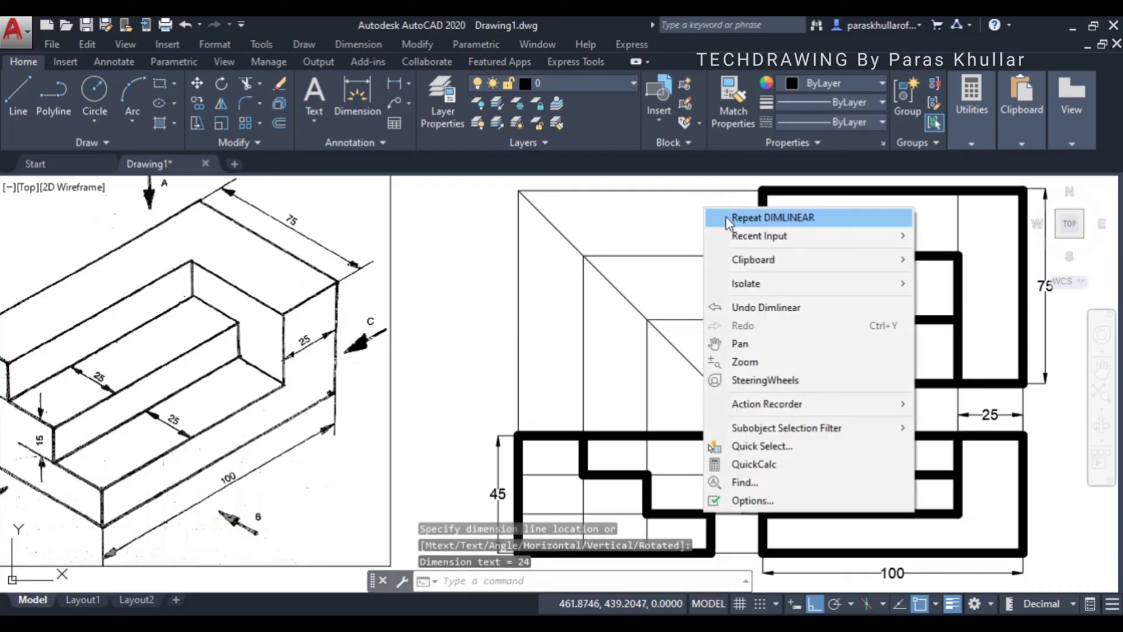
{"action": "left_click", "coordinate": [773, 216]}
{"action": "left_click", "coordinate": [764, 319]}
{"action": "left_click", "coordinate": [762, 384]}
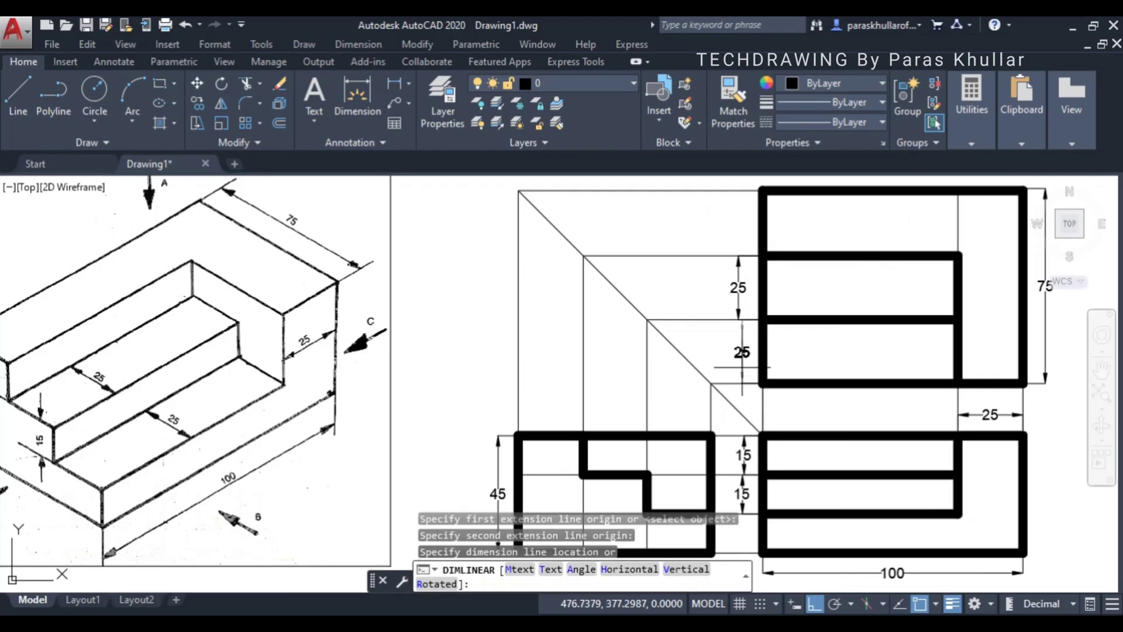
{"action": "left_click", "coordinate": [739, 367]}
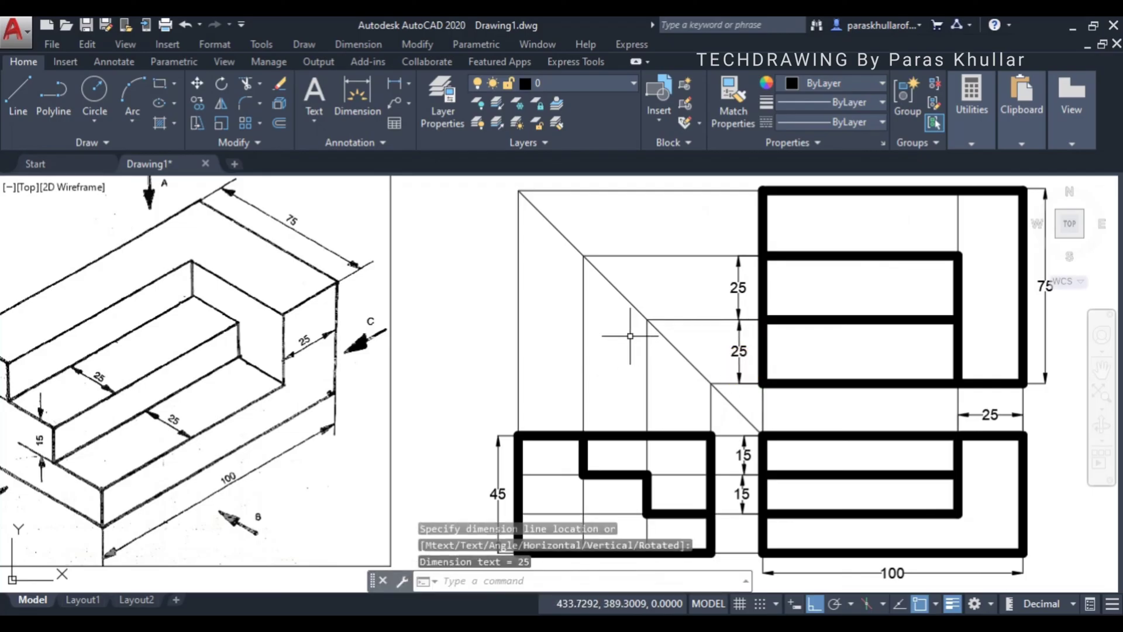
Step: Delete the isometric reference image from the drawing
{"action": "mouse_move", "coordinate": [626, 356]}
{"action": "middle_mouse_down"}
{"action": "mouse_move", "coordinate": [637, 326]}
{"action": "mouse_move", "coordinate": [603, 355]}
{"action": "middle_mouse_up"}
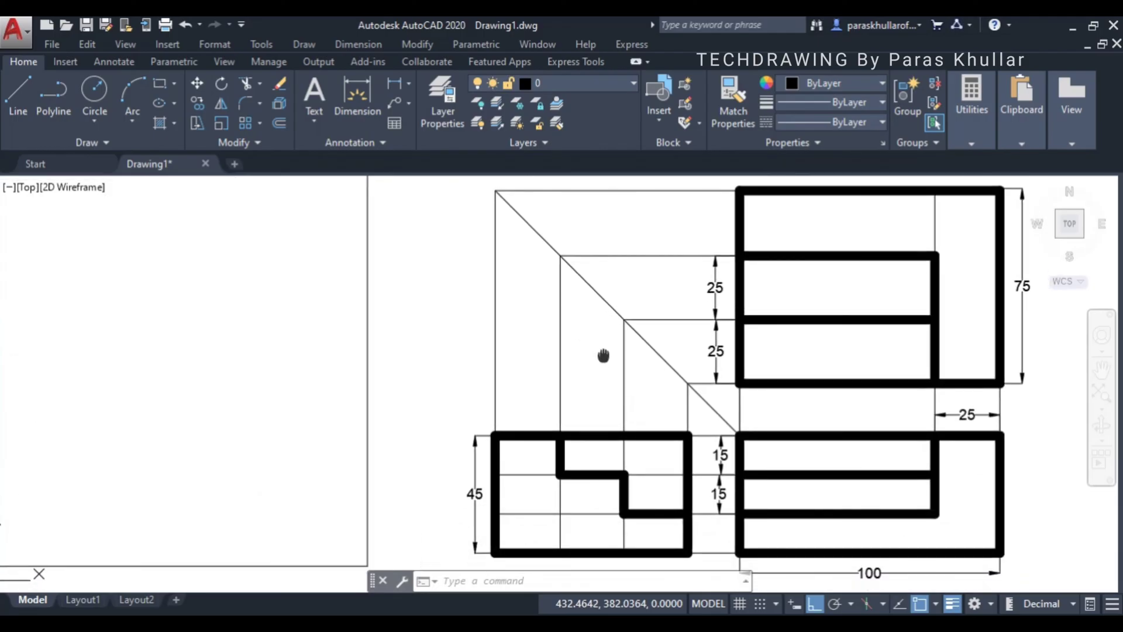
{"action": "middle_click_drag", "start_coordinate": [604, 355], "coordinate": [602, 351]}
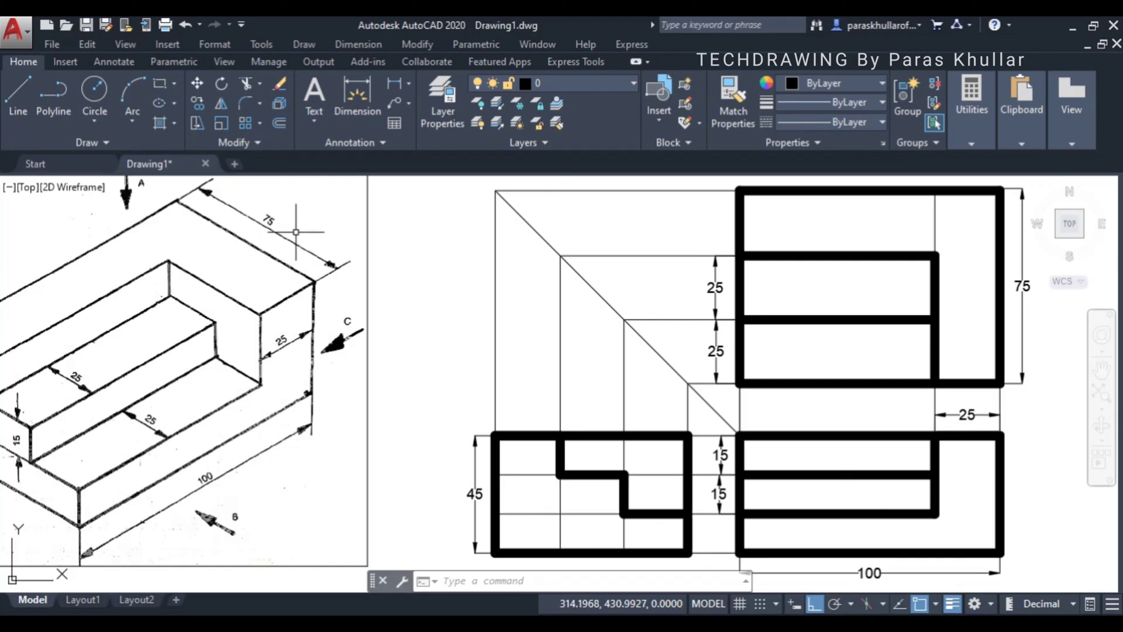
{"action": "middle_click", "coordinate": [631, 337]}
{"action": "middle_click", "coordinate": [630, 338]}
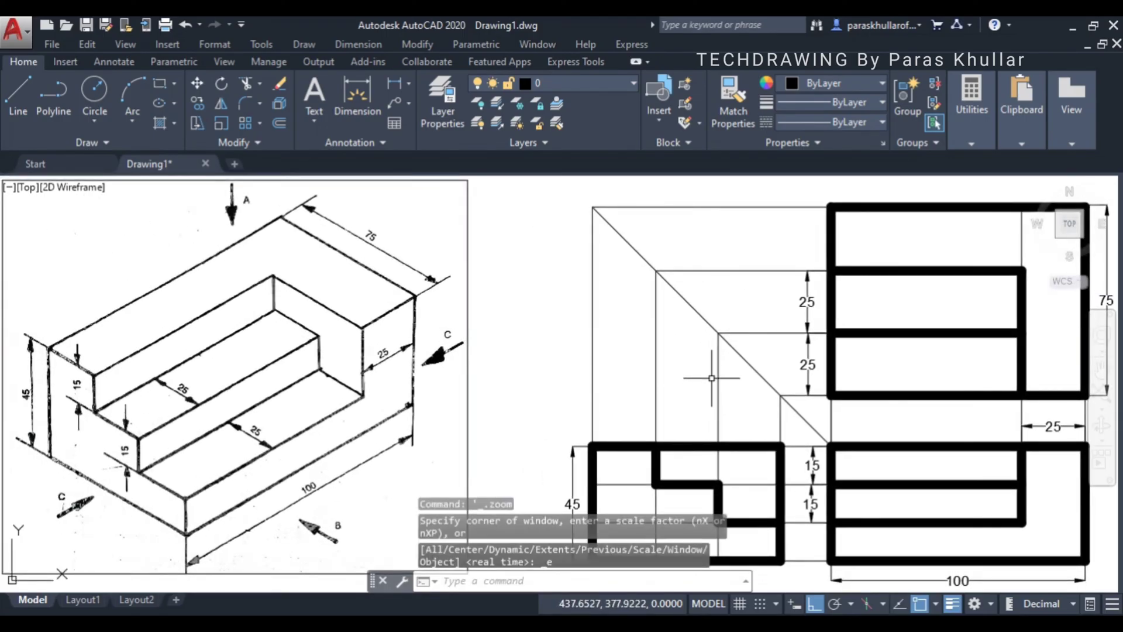
{"action": "key", "text": "Escape"}
{"action": "left_click", "coordinate": [522, 374]}
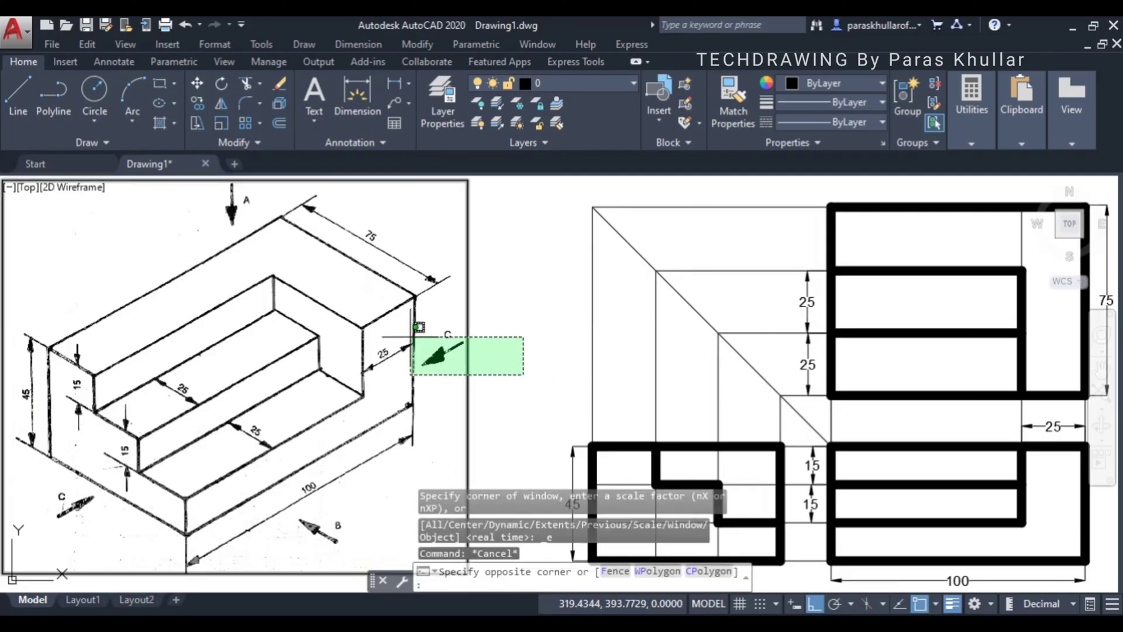
{"action": "left_click", "coordinate": [411, 337]}
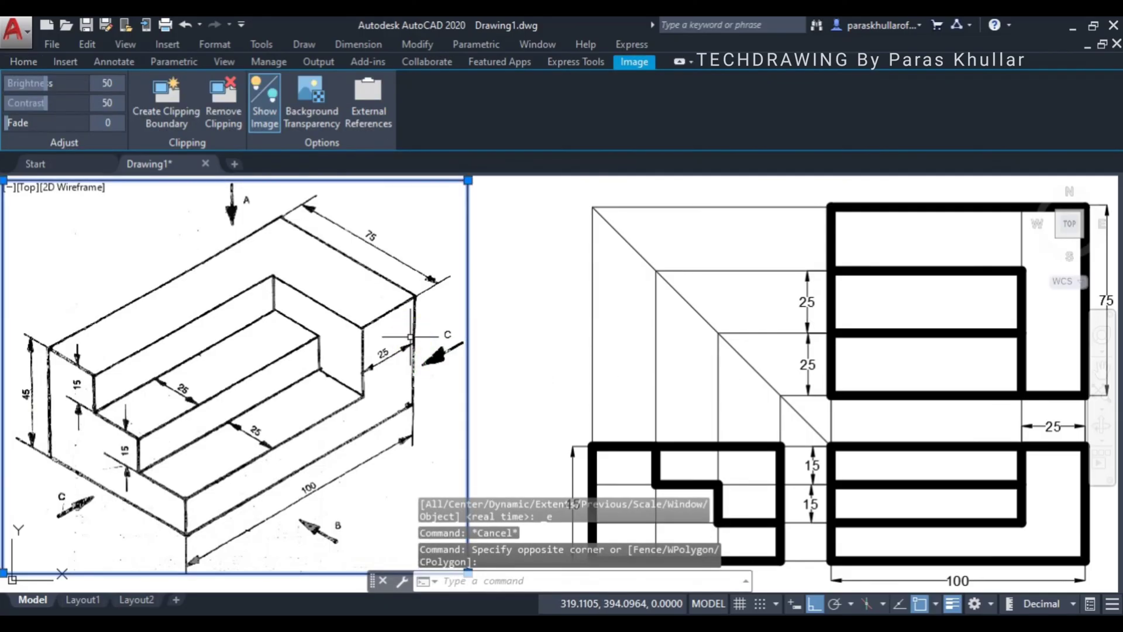
{"action": "key", "text": "Delete"}
{"action": "middle_click", "coordinate": [478, 321]}
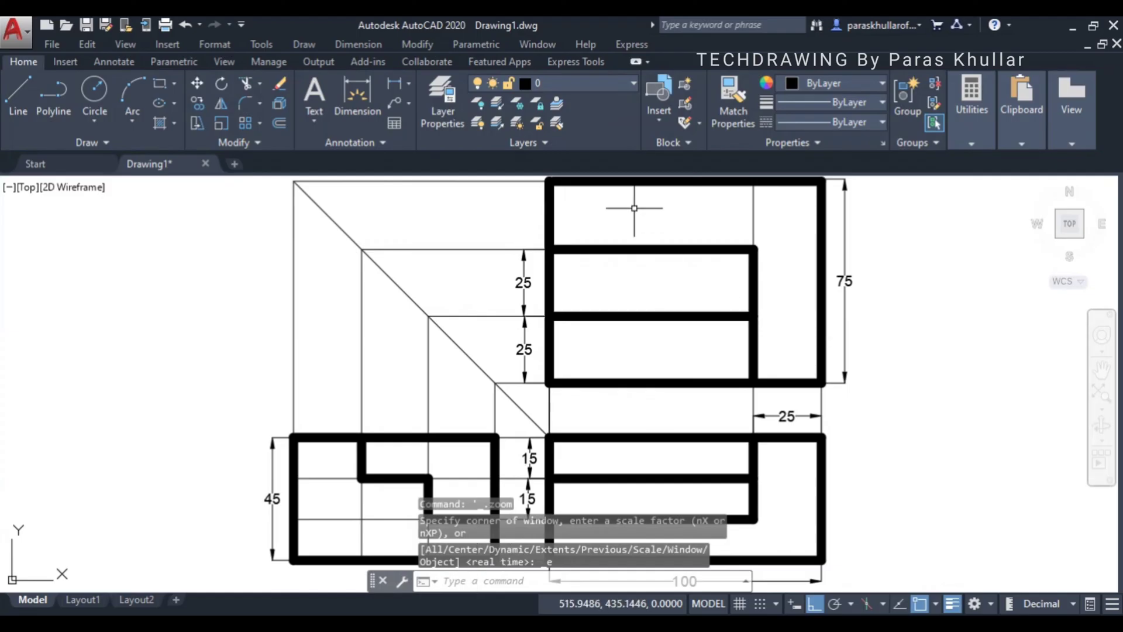
Step: Add the multiline text label TOP VIEW in the gap beneath the top view
{"action": "left_click", "coordinate": [316, 90]}
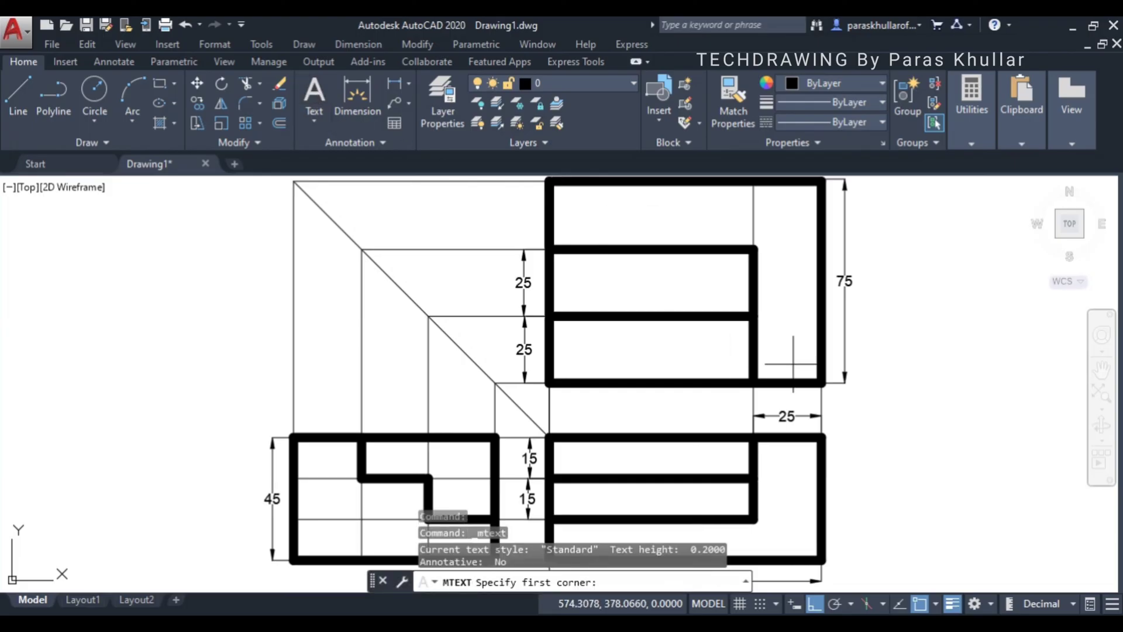
{"action": "scroll", "coordinate": [696, 287], "scroll_direction": "down", "scroll_amount": 2}
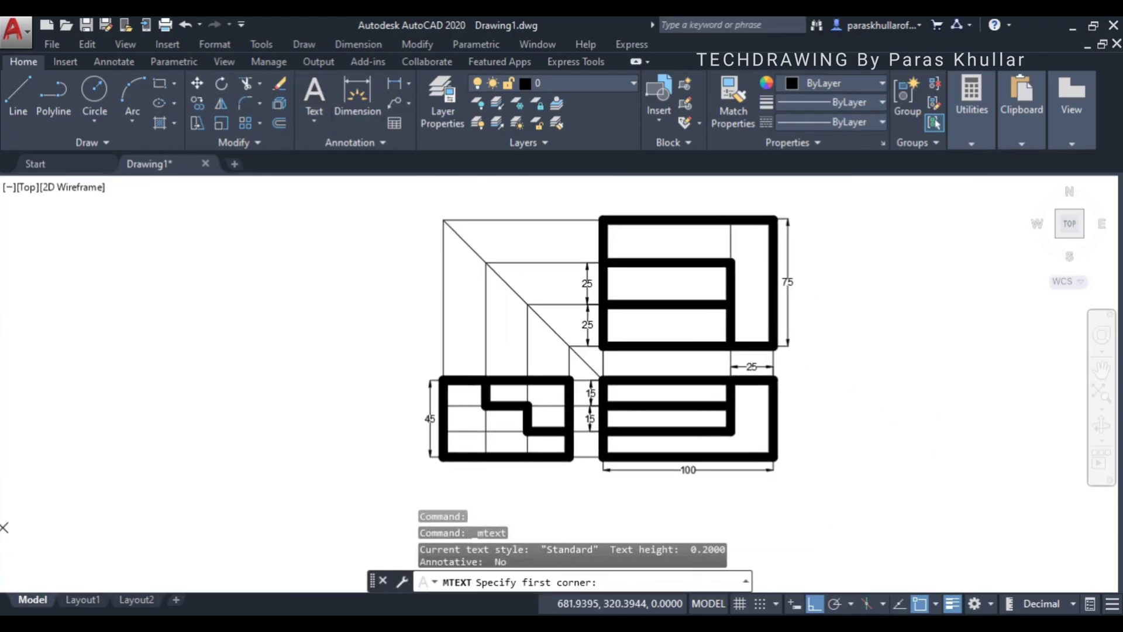
{"action": "scroll", "coordinate": [673, 378], "scroll_direction": "up", "scroll_amount": 2}
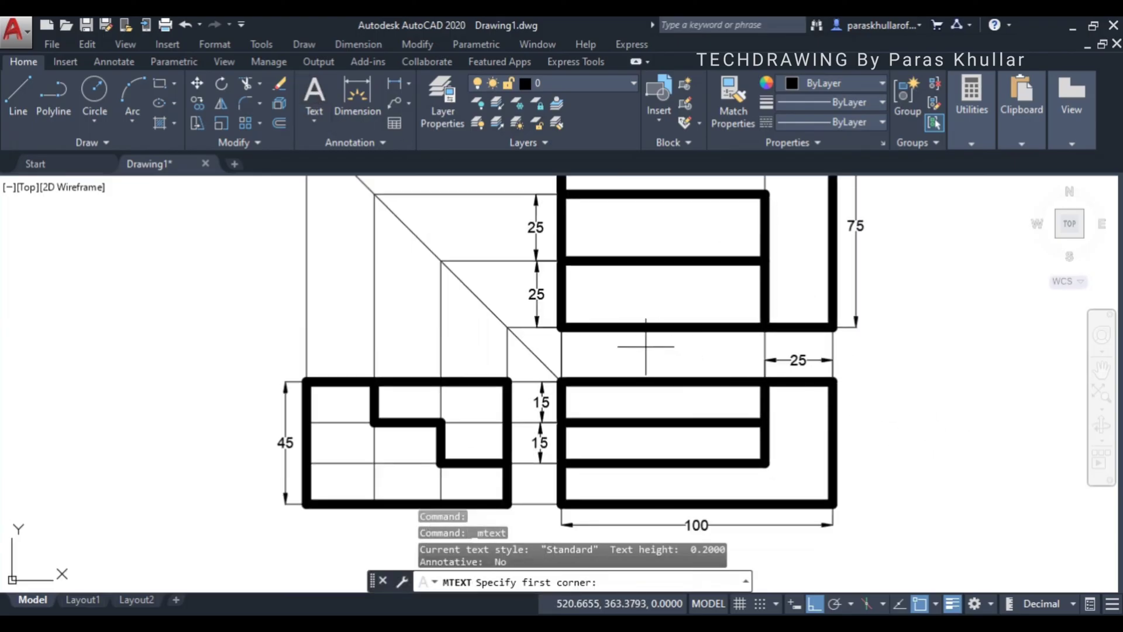
{"action": "left_click", "coordinate": [613, 338]}
{"action": "left_click", "coordinate": [741, 361]}
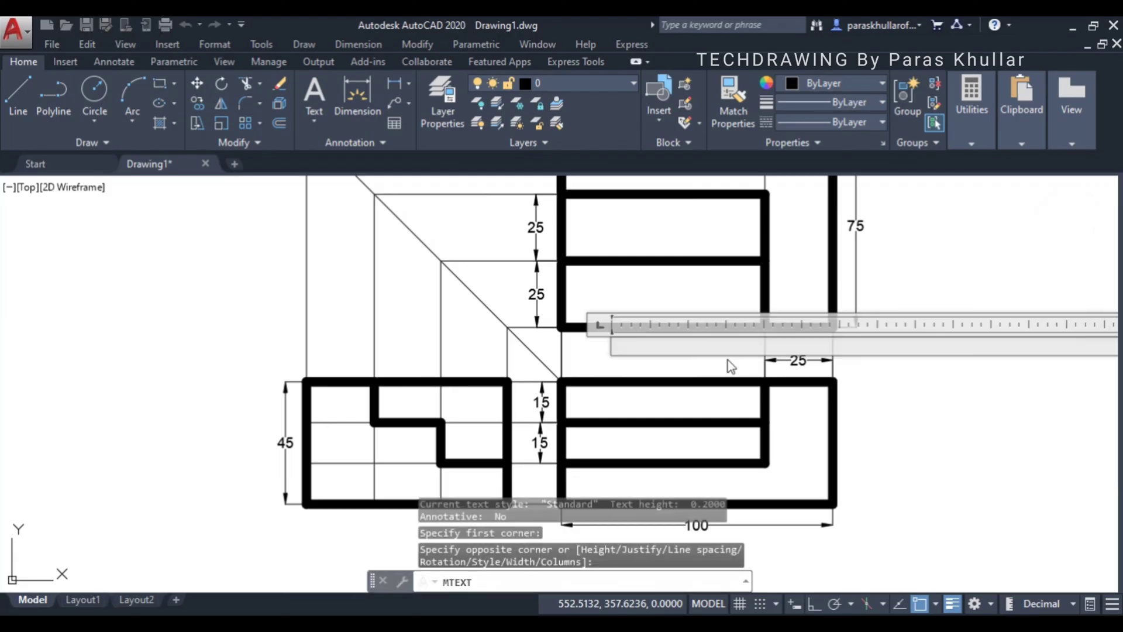
{"action": "type", "text": "TOP VIEW"}
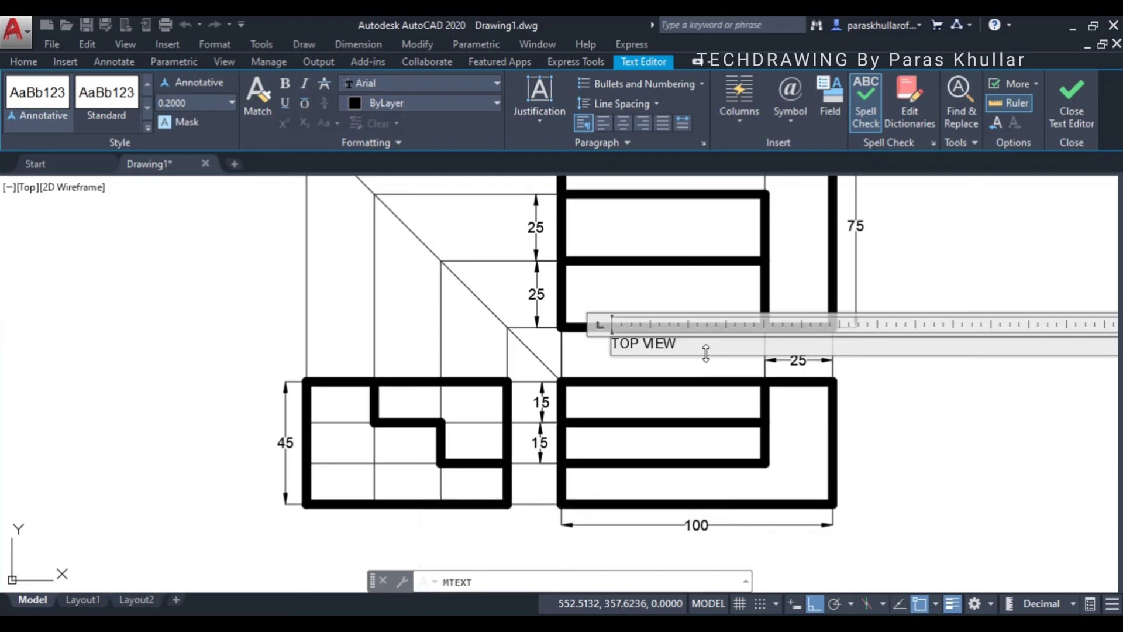
Step: Format the TOP VIEW label with a text height of 4 and the Times New Roman font
{"action": "left_click_drag", "start_coordinate": [677, 345], "coordinate": [610, 346]}
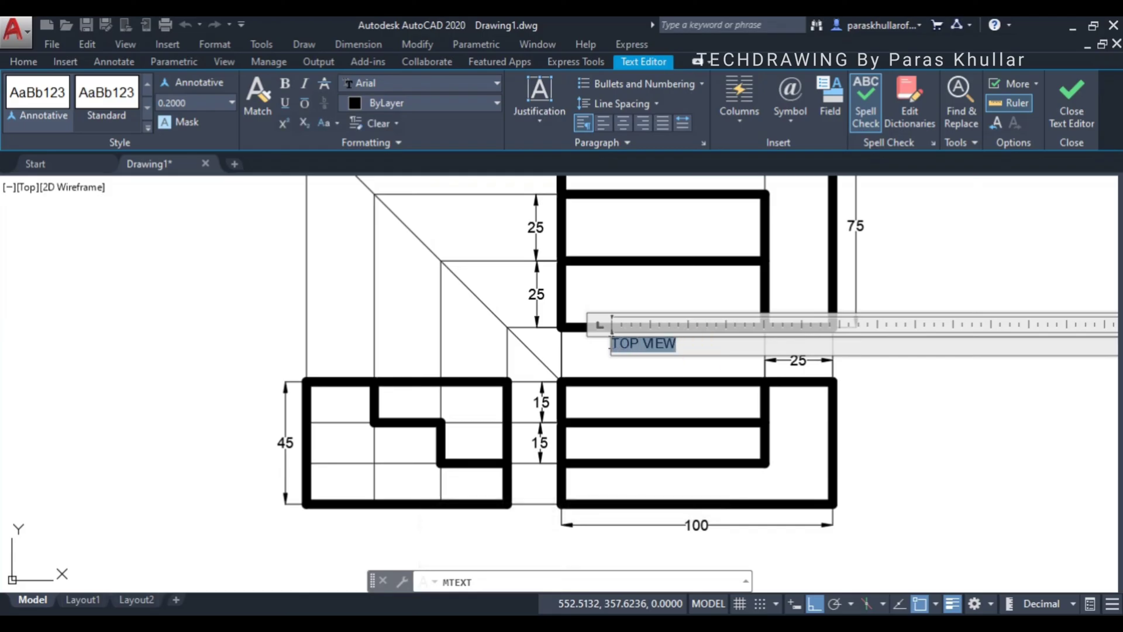
{"action": "left_click", "coordinate": [202, 103]}
{"action": "type", "text": "4"}
{"action": "key", "text": "Return"}
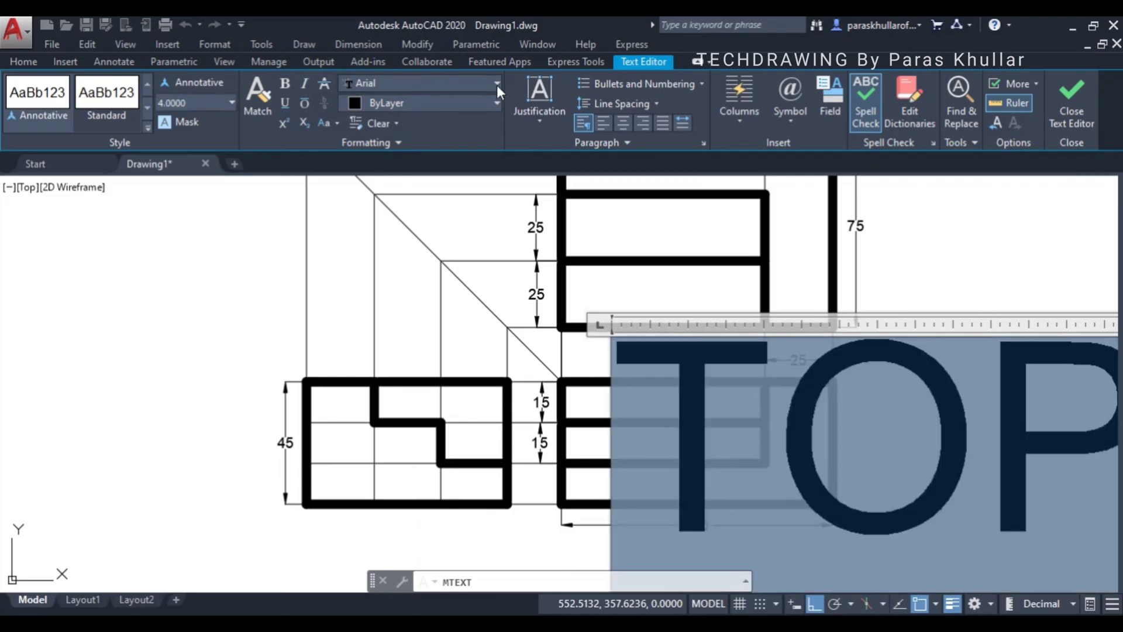
{"action": "left_click", "coordinate": [423, 87]}
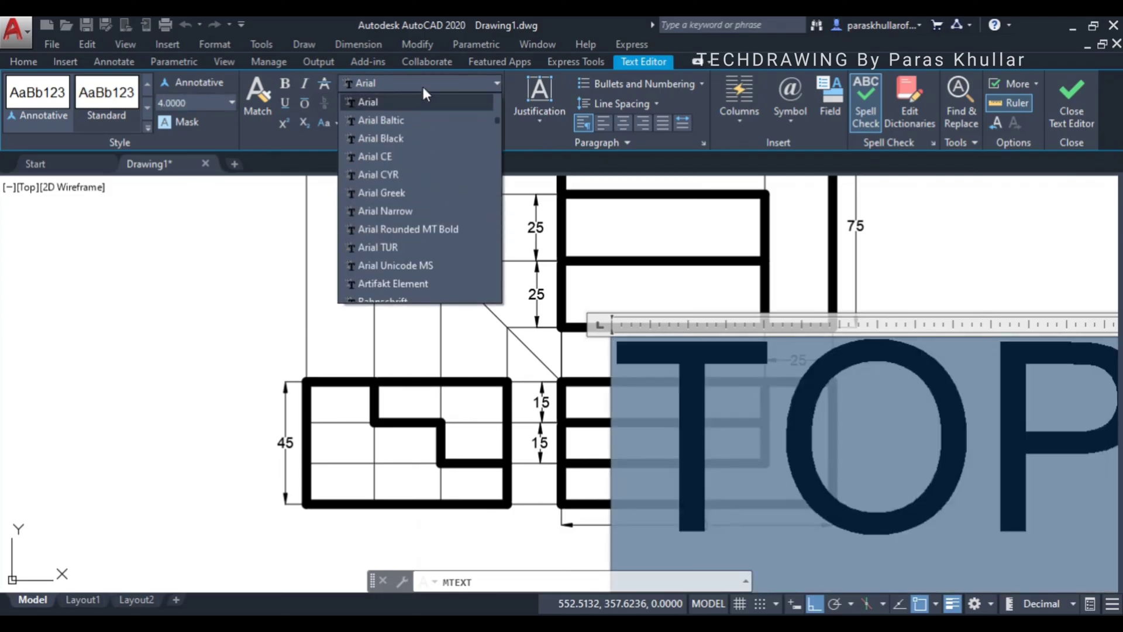
{"action": "scroll", "coordinate": [423, 86], "scroll_direction": "down", "scroll_amount": 10}
{"action": "scroll", "coordinate": [403, 199], "scroll_direction": "down", "scroll_amount": 1}
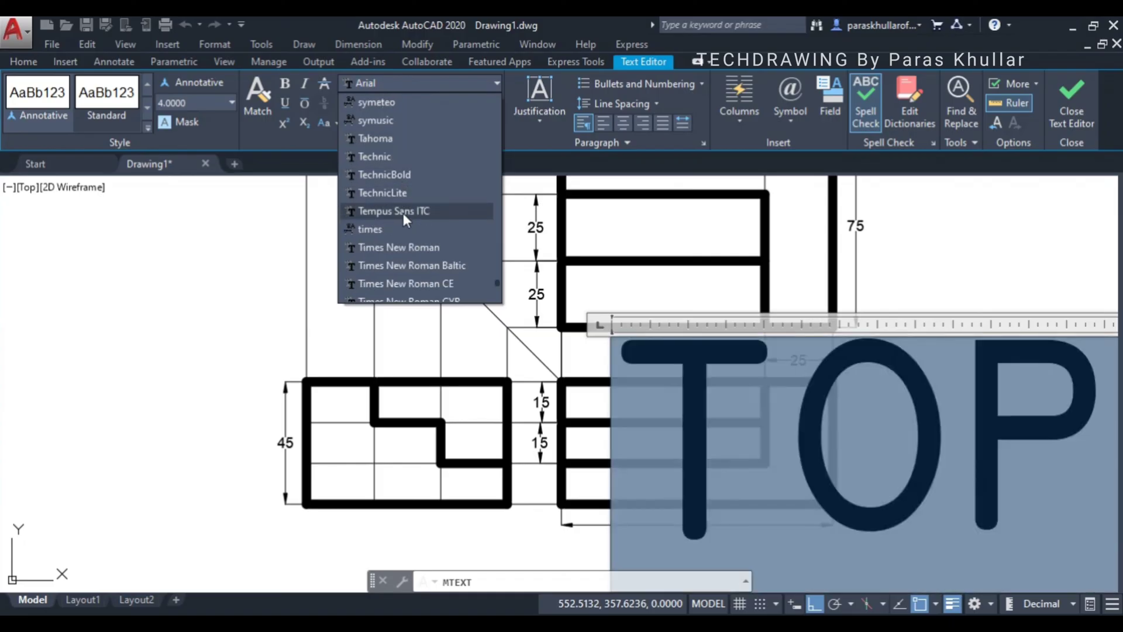
{"action": "left_click", "coordinate": [402, 247]}
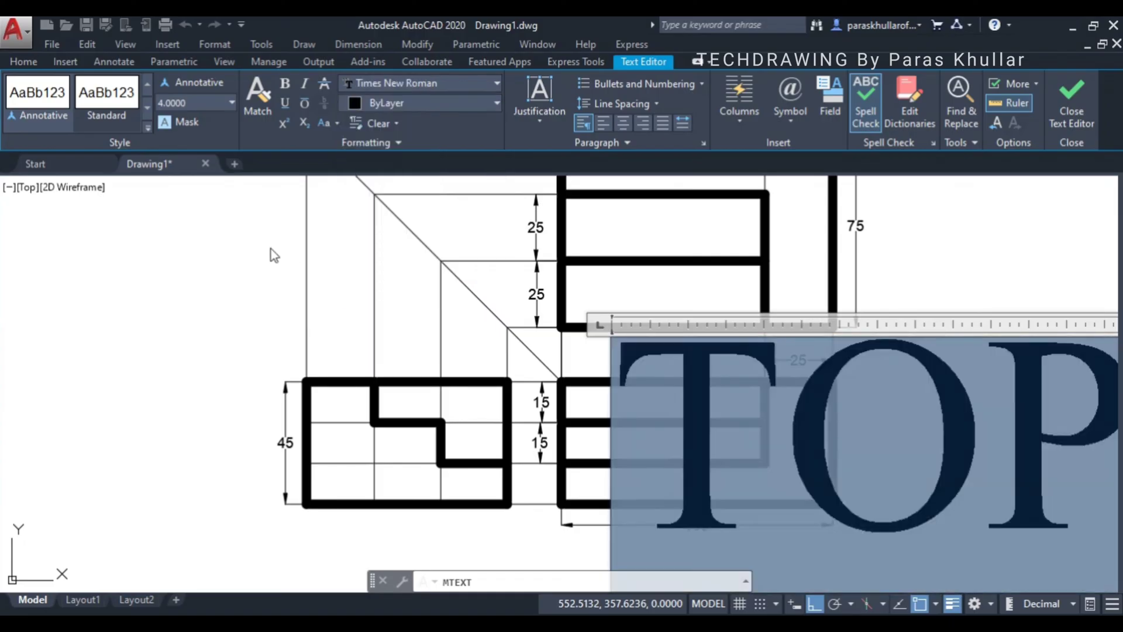
{"action": "left_click", "coordinate": [275, 255]}
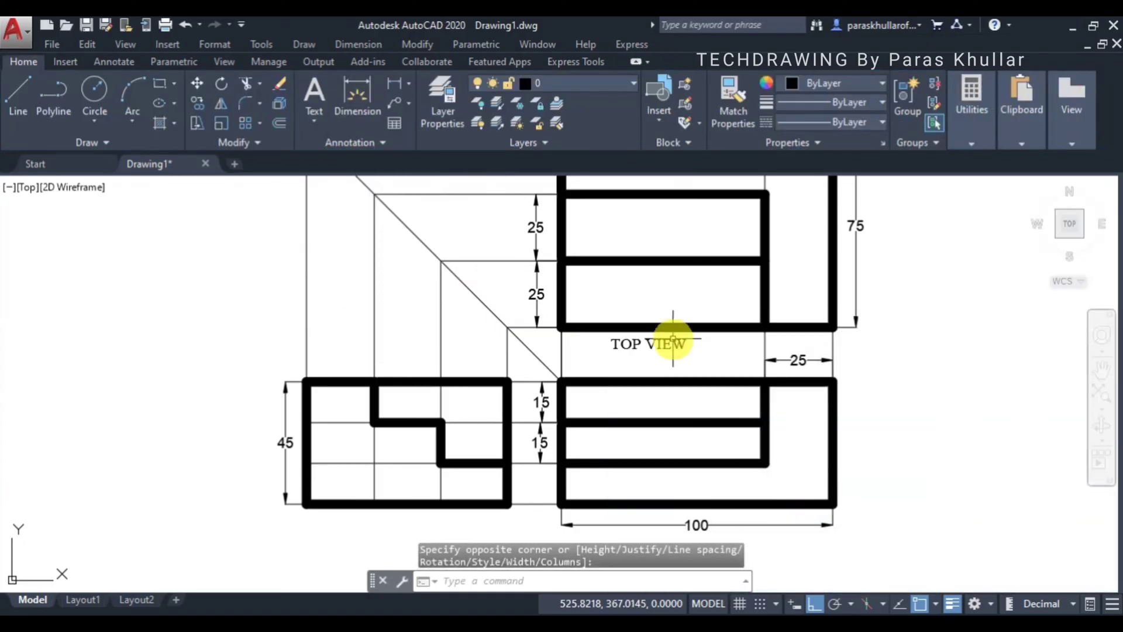
Step: Move the TOP VIEW label to the right so it sits centred beneath the top view
{"action": "left_click", "coordinate": [673, 341]}
{"action": "left_click_drag", "start_coordinate": [660, 343], "coordinate": [704, 346]}
{"action": "left_click", "coordinate": [705, 343]}
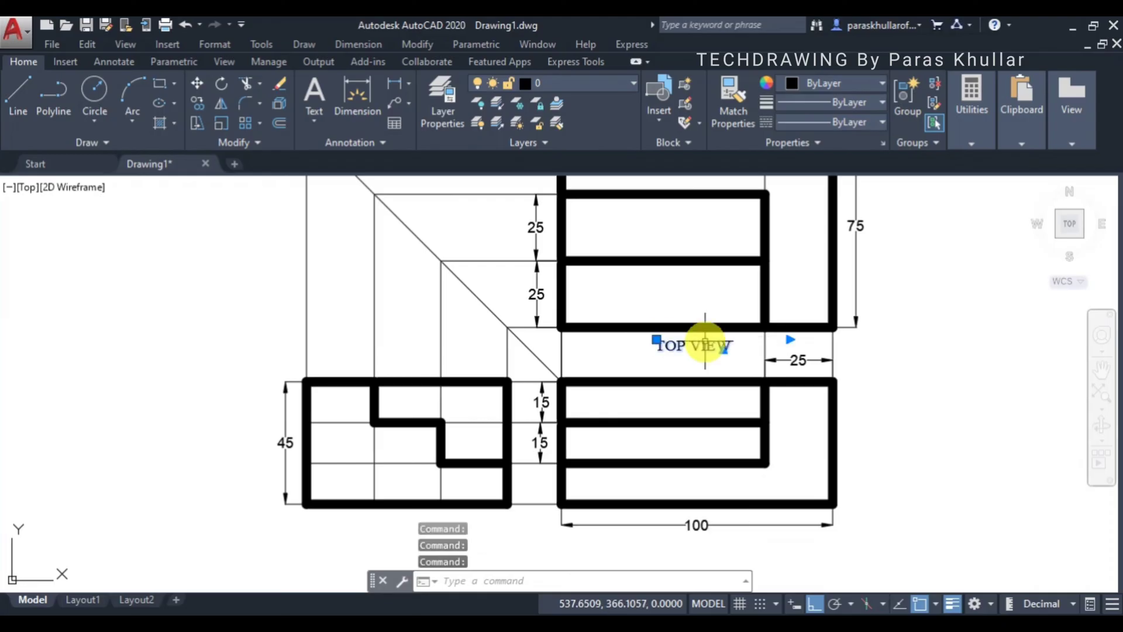
Step: Copy the TOP VIEW label to below the front view's overall width dimension and change the copy's text to FRONT VIEW
{"action": "key", "text": "ctrl+c"}
{"action": "key", "text": "ctrl+v"}
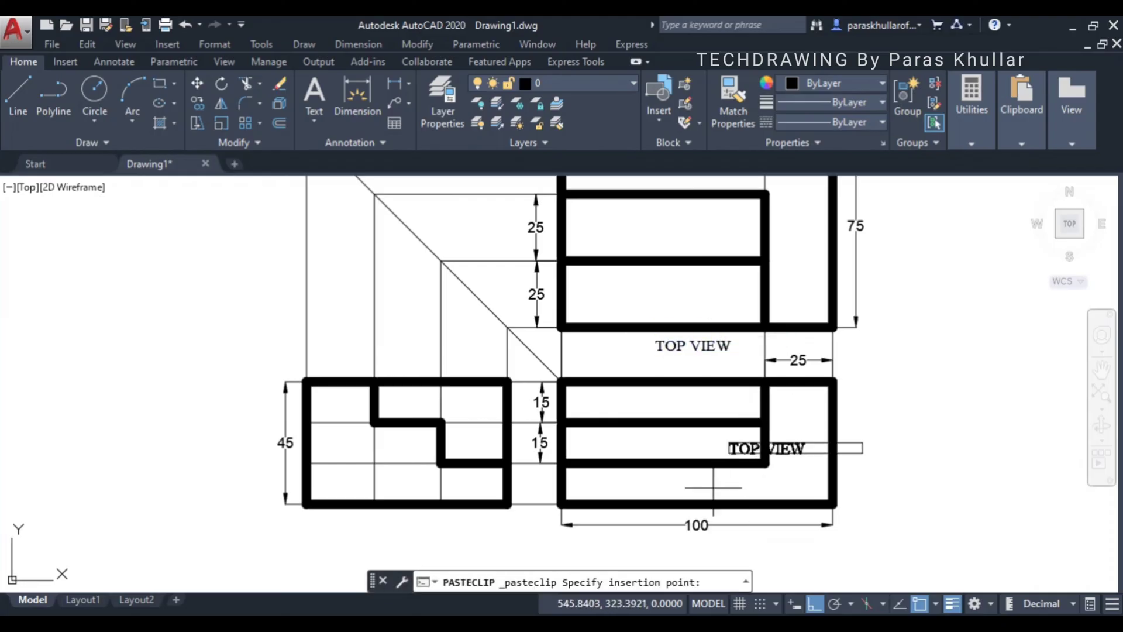
{"action": "left_click", "coordinate": [653, 550]}
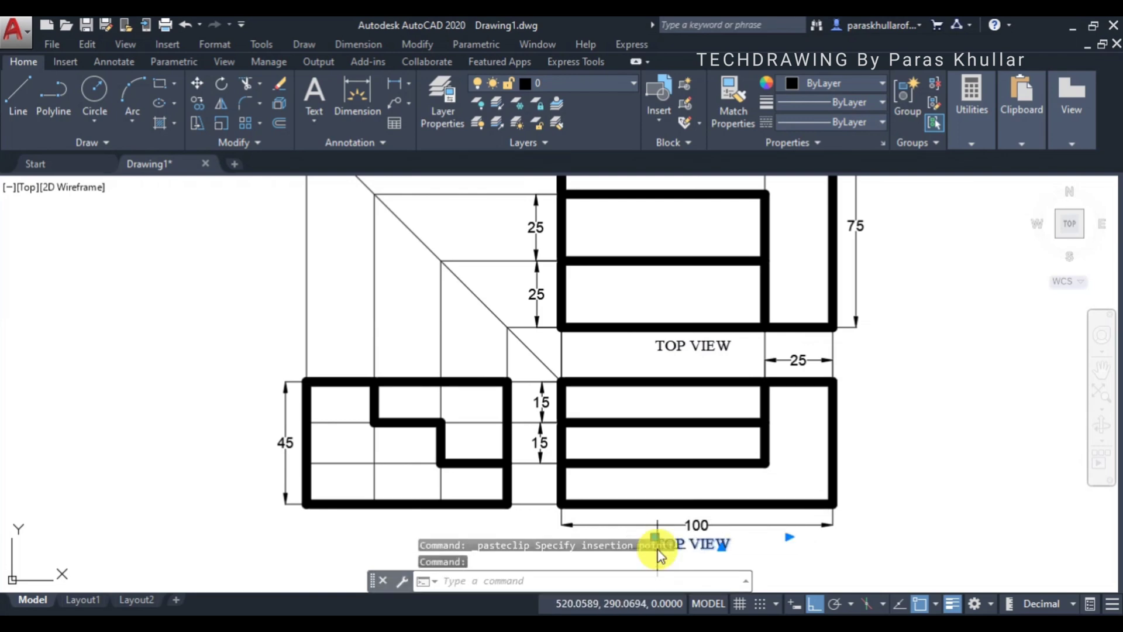
{"action": "double_click", "coordinate": [677, 541]}
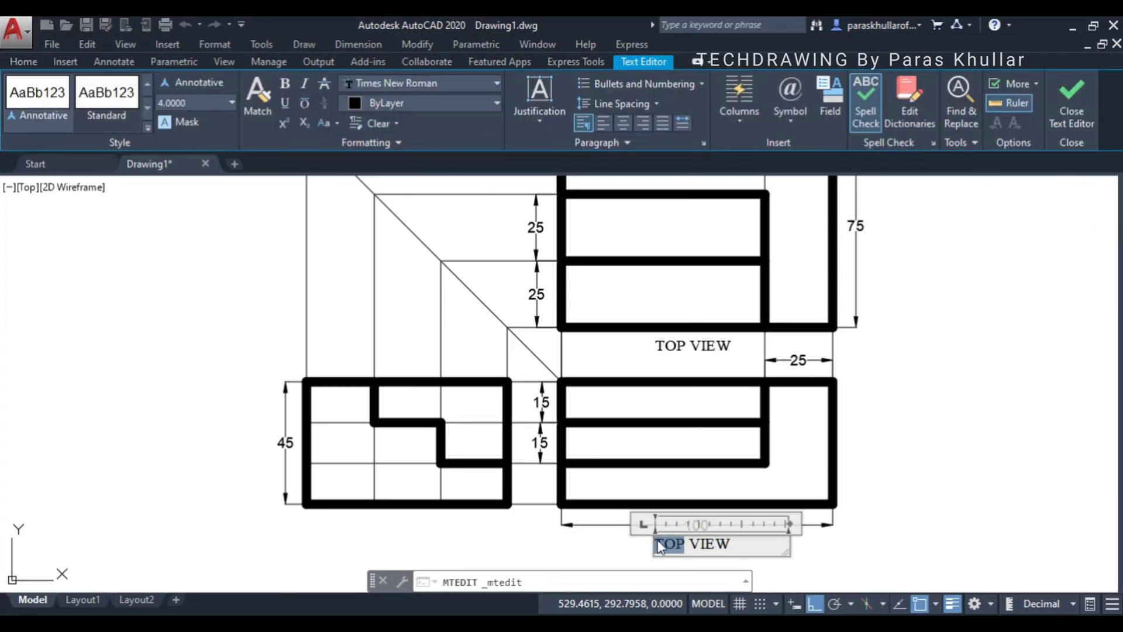
{"action": "key", "text": "Delete"}
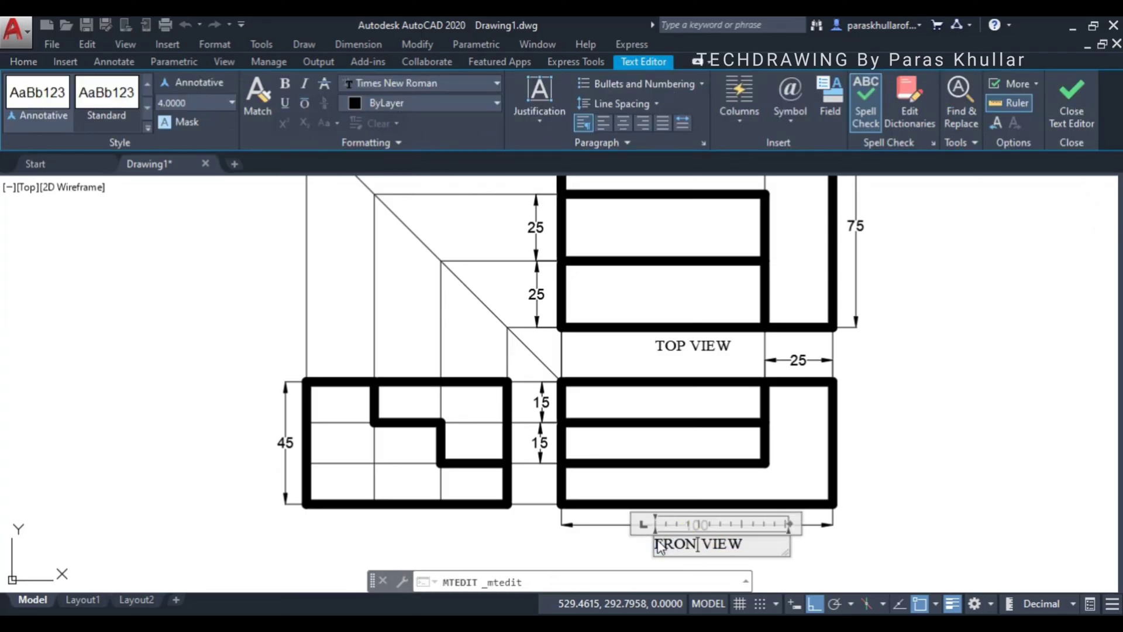
{"action": "left_click", "coordinate": [926, 469]}
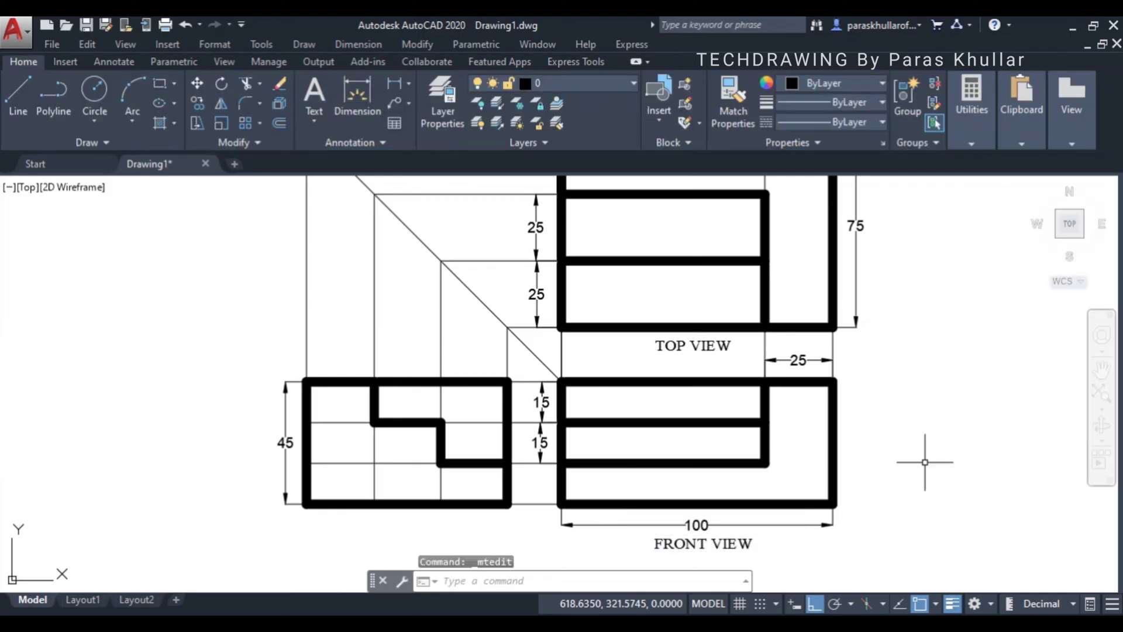
Step: Copy the TOP VIEW label to beneath the side view as a one-line LEFT HAND SIDE VIEW label centred under it
{"action": "key", "text": "ctrl+v"}
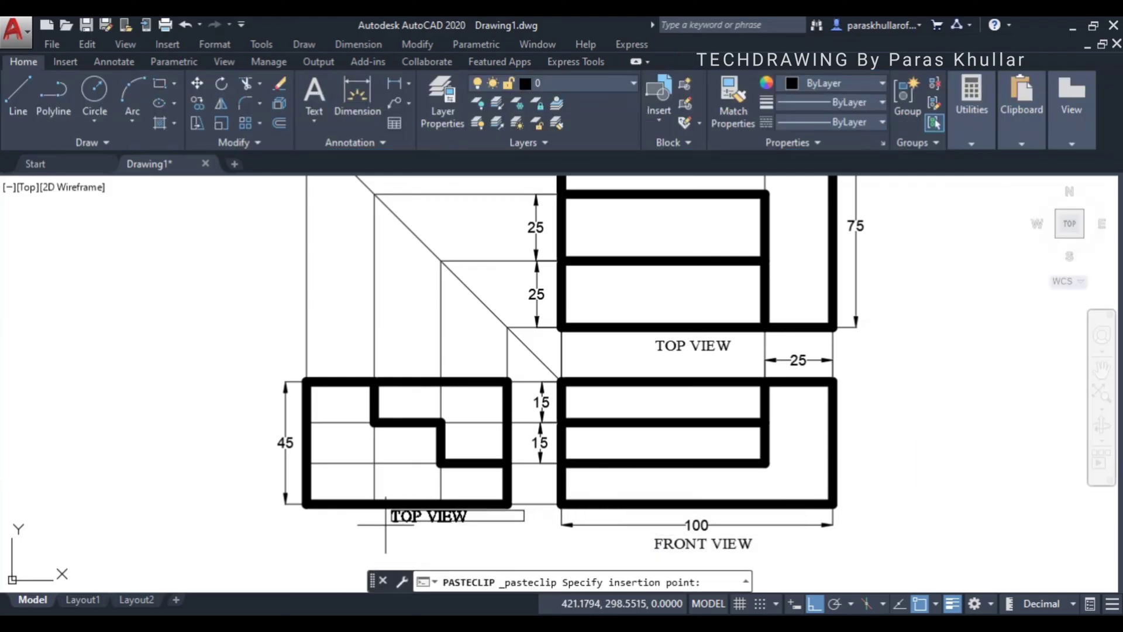
{"action": "left_click", "coordinate": [356, 529]}
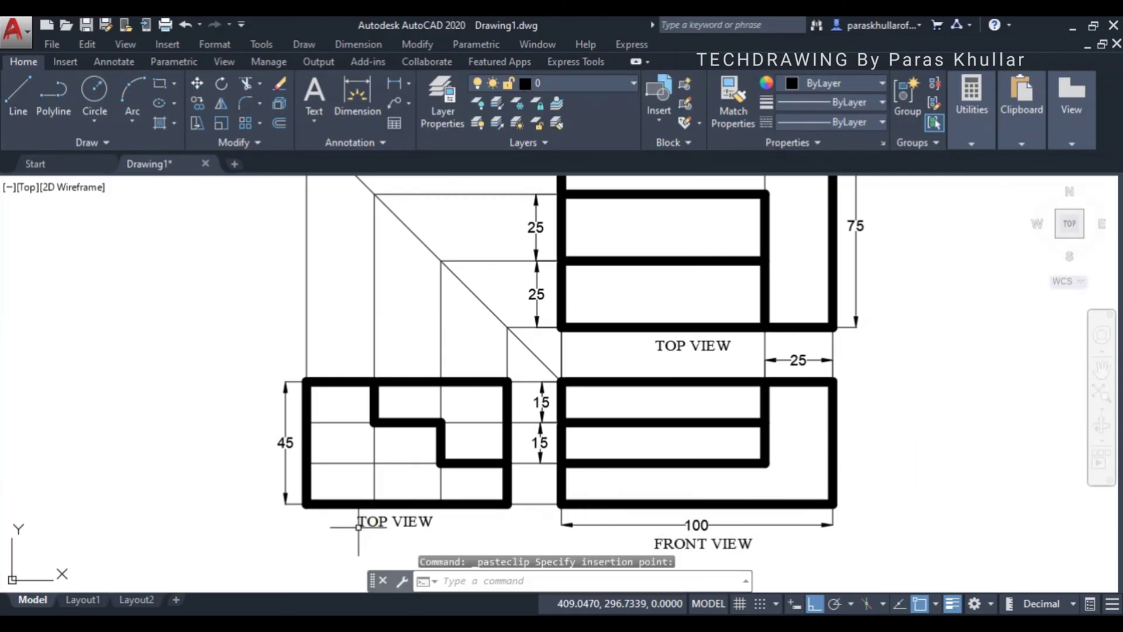
{"action": "double_click", "coordinate": [386, 521]}
{"action": "left_click_drag", "start_coordinate": [388, 522], "coordinate": [350, 513]}
{"action": "type", "text": "LEFT"}
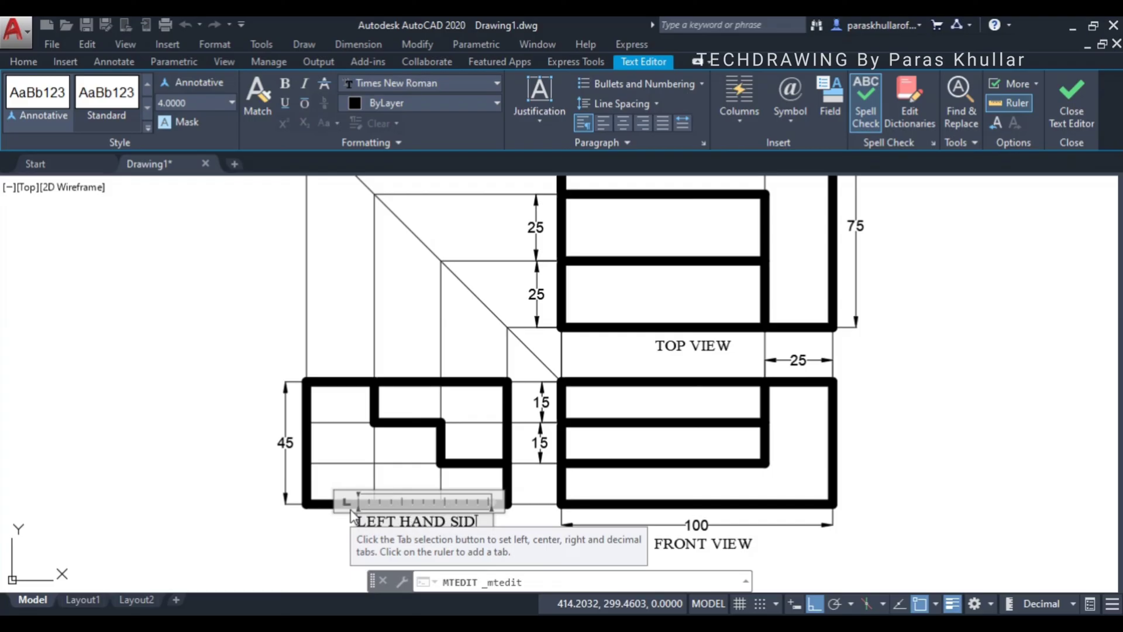
{"action": "left_click_drag", "start_coordinate": [488, 505], "coordinate": [543, 502]}
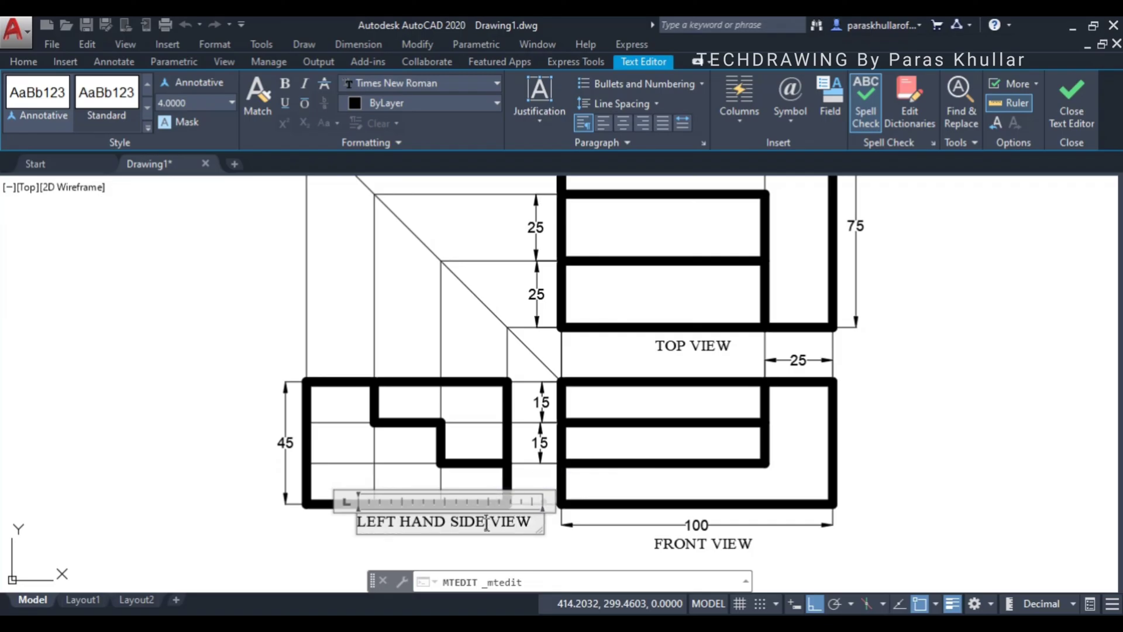
{"action": "left_click", "coordinate": [474, 557]}
{"action": "left_click", "coordinate": [451, 520]}
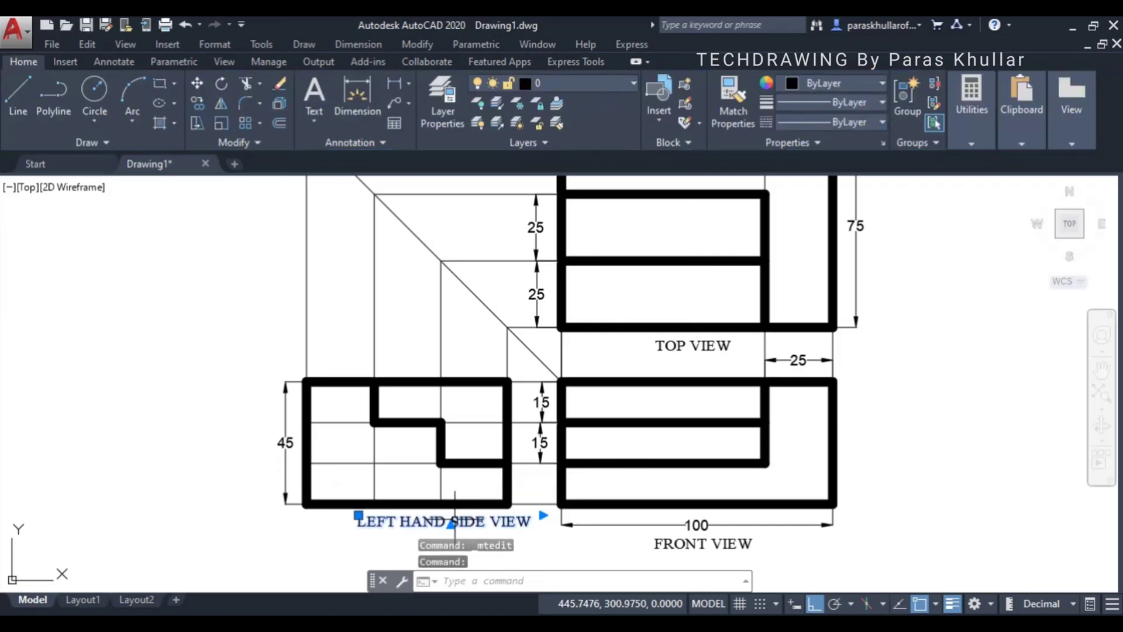
{"action": "left_click_drag", "start_coordinate": [443, 523], "coordinate": [403, 530]}
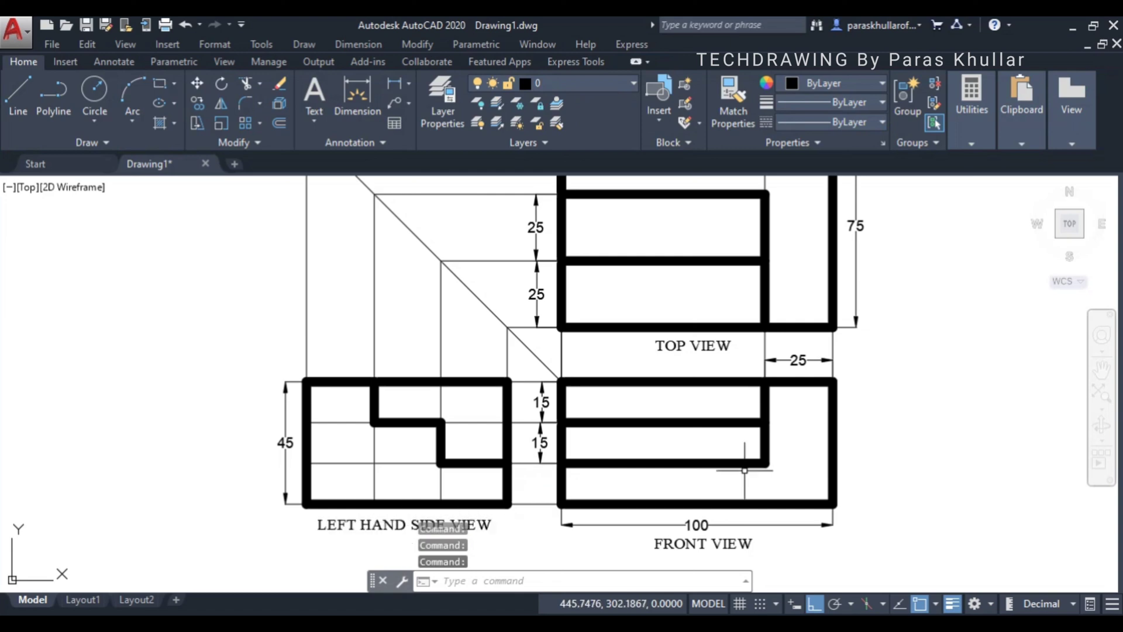
Step: Copy the TOP VIEW label to the empty space above the top view and change the copy's text to THIRD ANGLE PROJECTION
{"action": "middle_click_drag", "start_coordinate": [940, 411], "coordinate": [936, 427]}
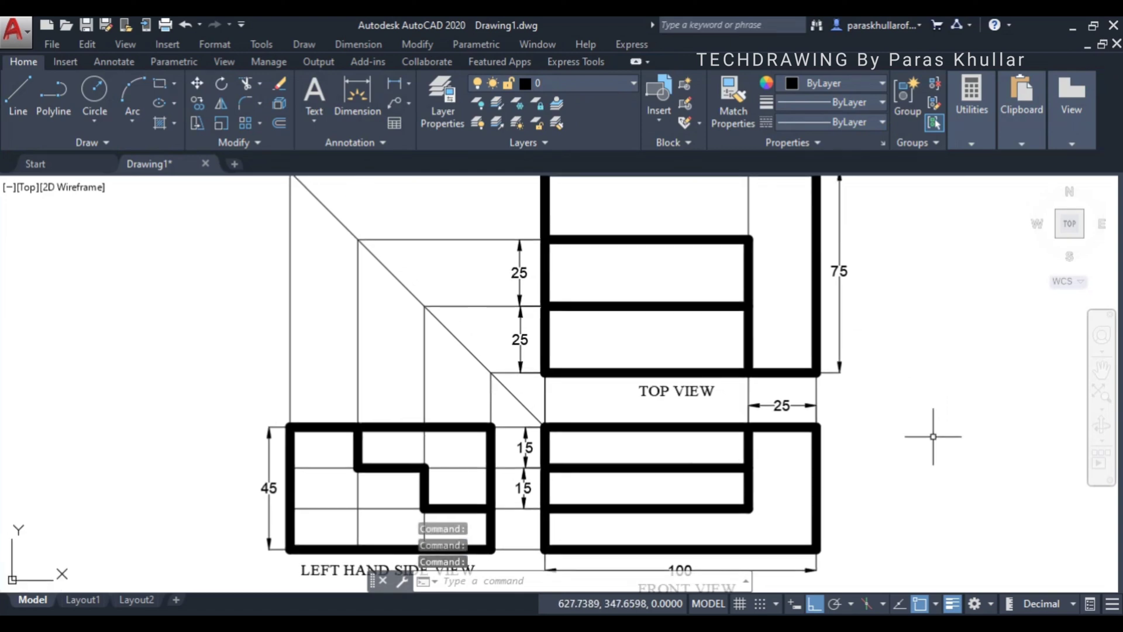
{"action": "middle_click_drag", "start_coordinate": [931, 388], "coordinate": [922, 442]}
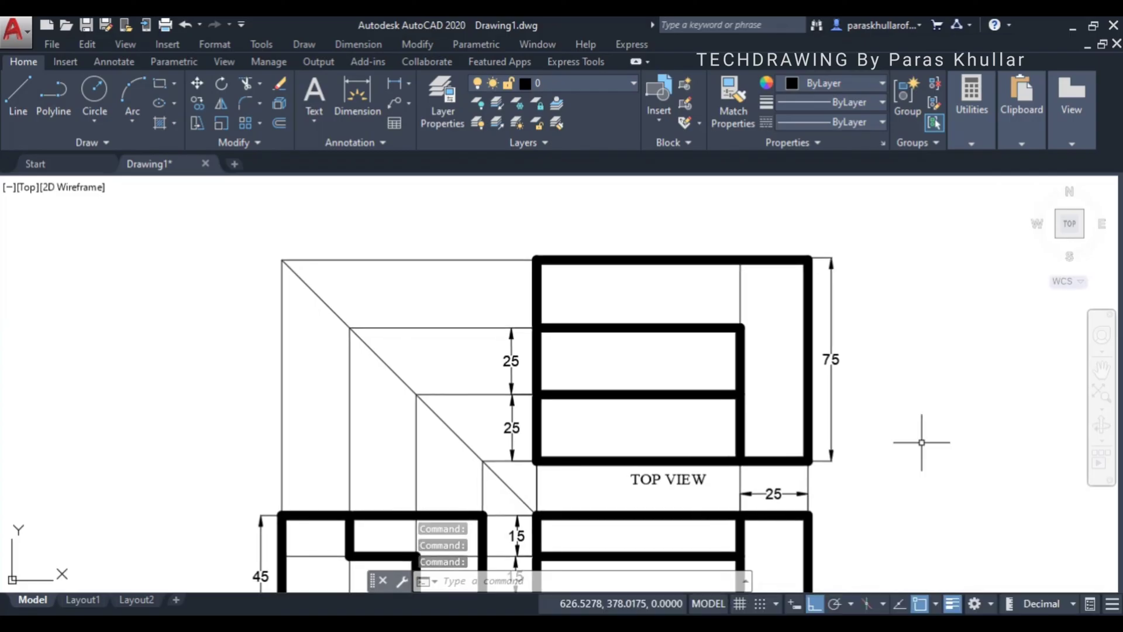
{"action": "key", "text": "ctrl+v"}
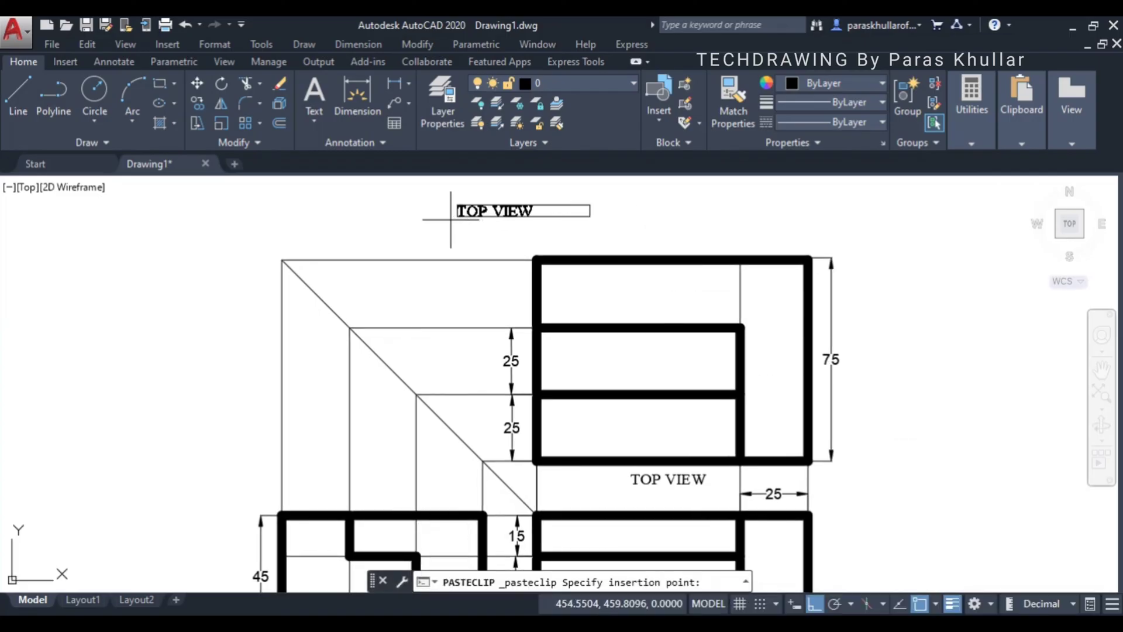
{"action": "left_click", "coordinate": [417, 222]}
{"action": "double_click", "coordinate": [447, 214]}
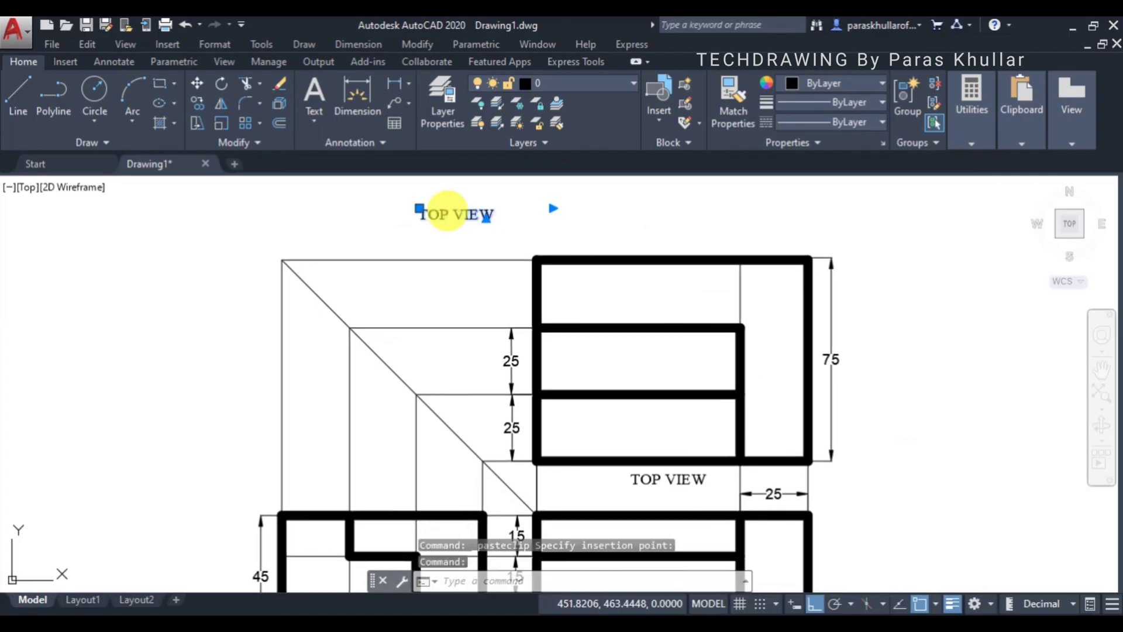
{"action": "left_click_drag", "start_coordinate": [494, 215], "coordinate": [419, 215]}
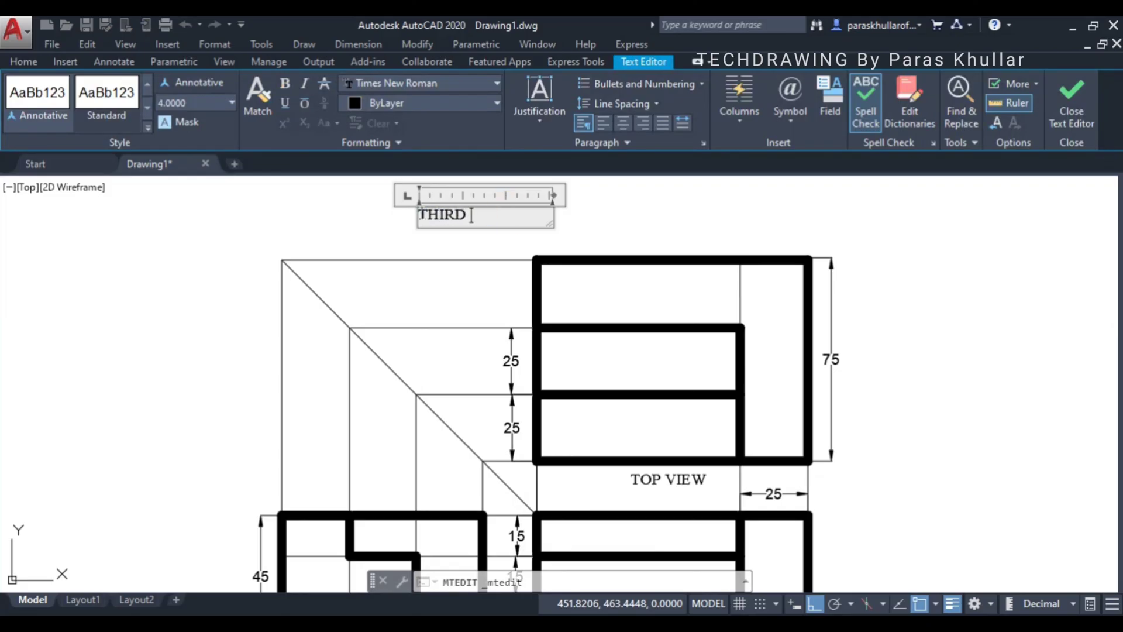
{"action": "type", "text": "THIRD ANGLE"}
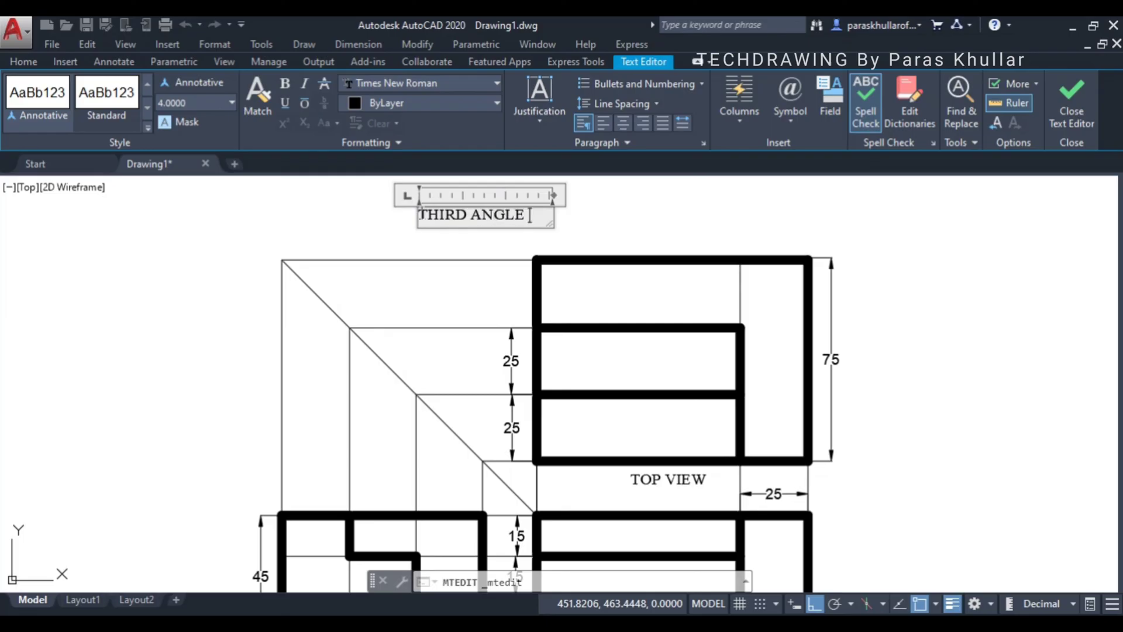
{"action": "type", "text": " PROJECTION"}
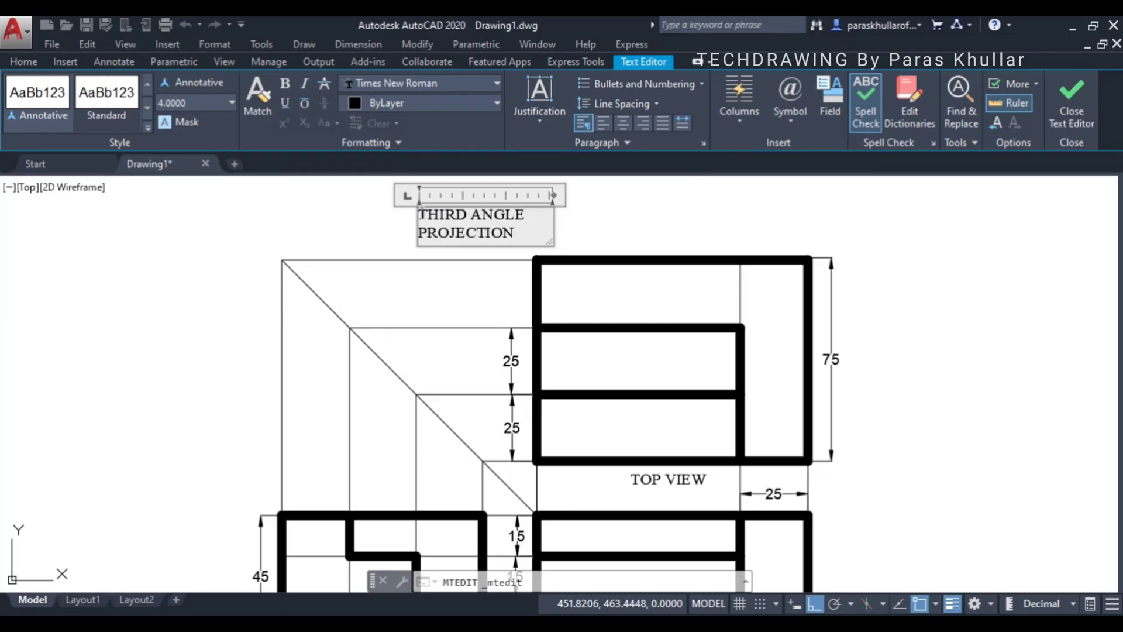
Step: Format the THIRD ANGLE PROJECTION title as bold with text height 7 and widen its text frame to fit one line
{"action": "left_click_drag", "start_coordinate": [554, 195], "coordinate": [372, 193]}
{"action": "left_click", "coordinate": [202, 105]}
{"action": "type", "text": "7"}
{"action": "key", "text": "Return"}
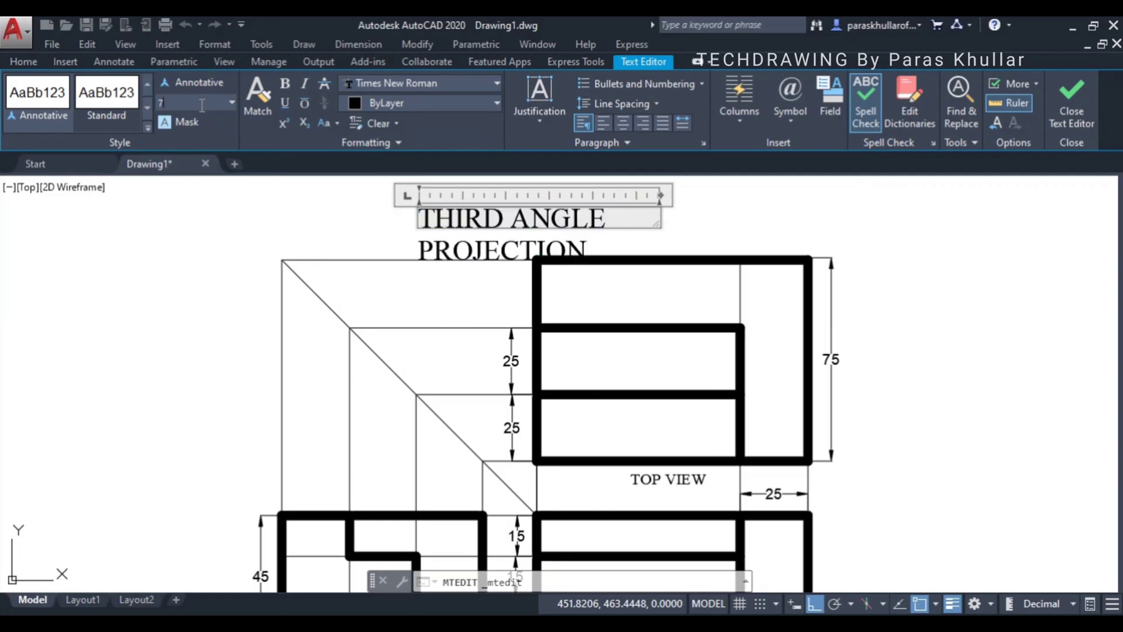
{"action": "left_click_drag", "start_coordinate": [662, 194], "coordinate": [788, 196]}
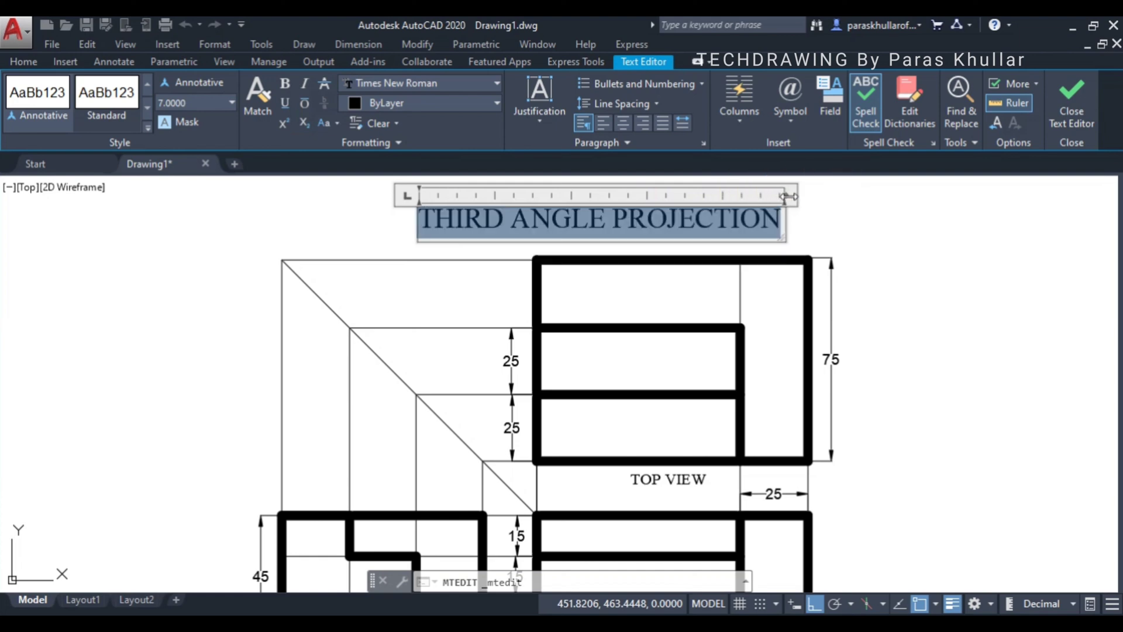
{"action": "left_click", "coordinate": [285, 84]}
{"action": "left_click_drag", "start_coordinate": [789, 196], "coordinate": [840, 195]}
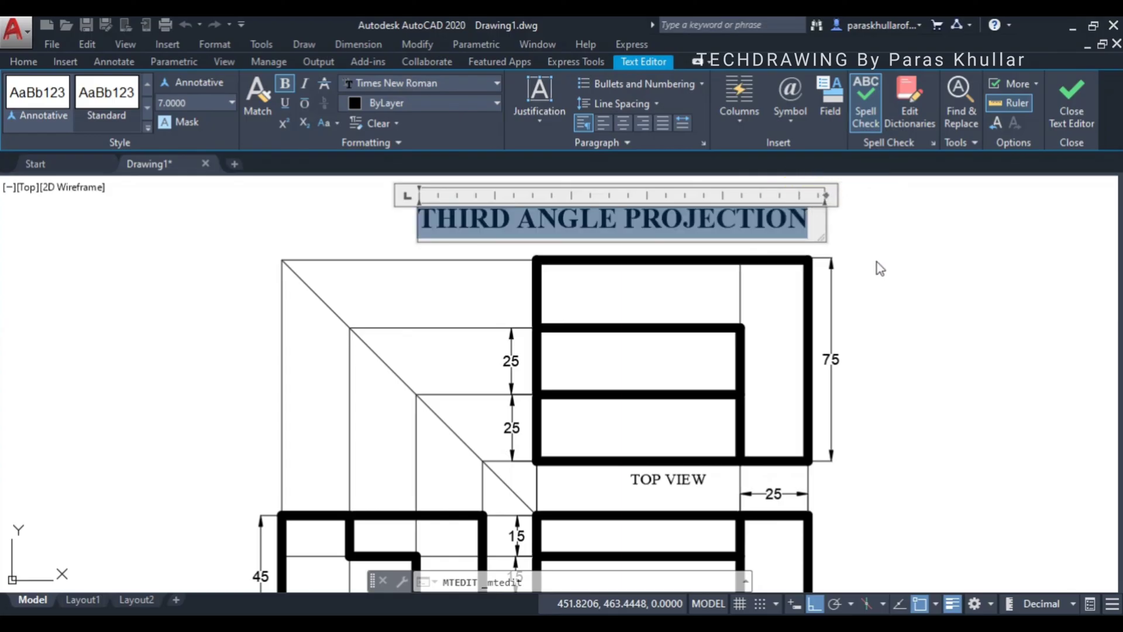
{"action": "left_click", "coordinate": [880, 266]}
Step: Move the THIRD ANGLE PROJECTION title slightly to the left so it sits centred above the set of views
{"action": "left_click", "coordinate": [719, 195]}
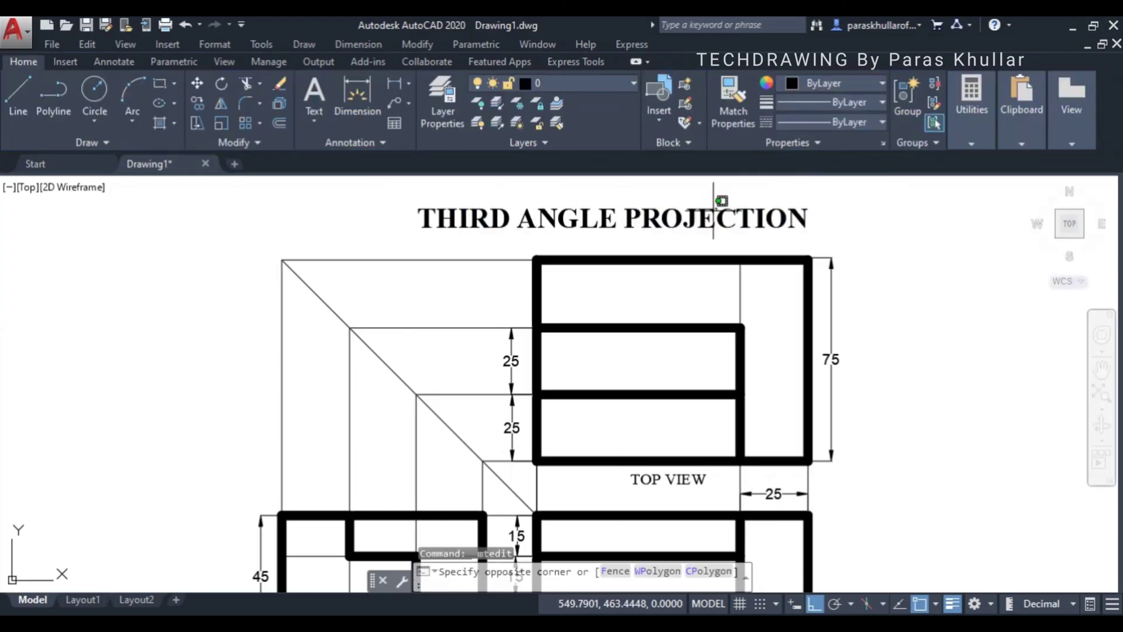
{"action": "left_click", "coordinate": [712, 213]}
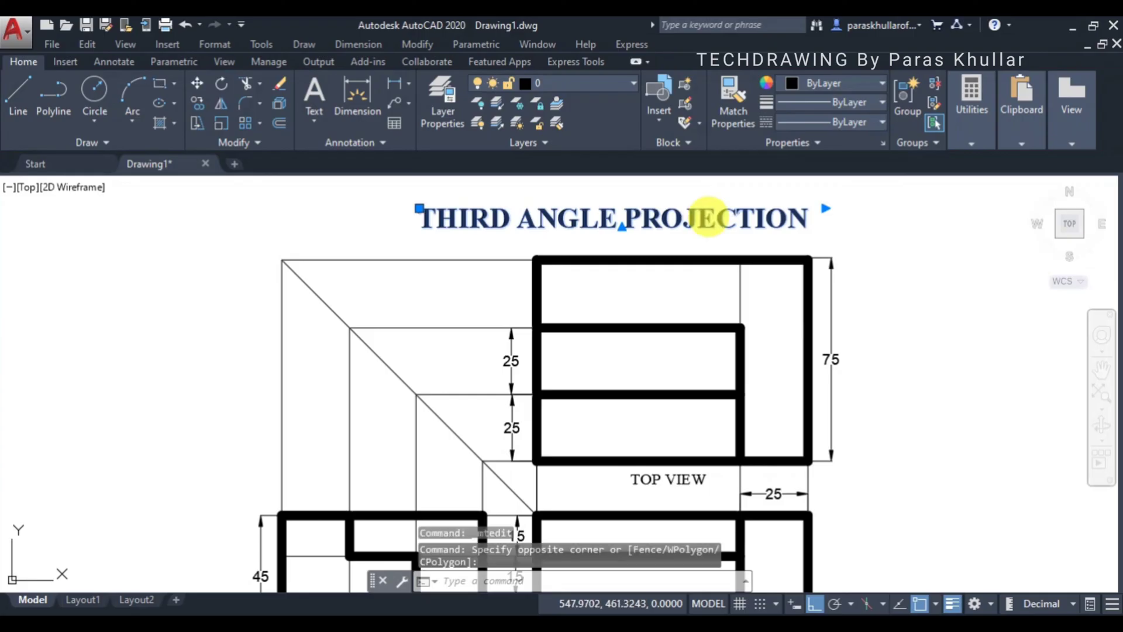
{"action": "key", "text": "Escape"}
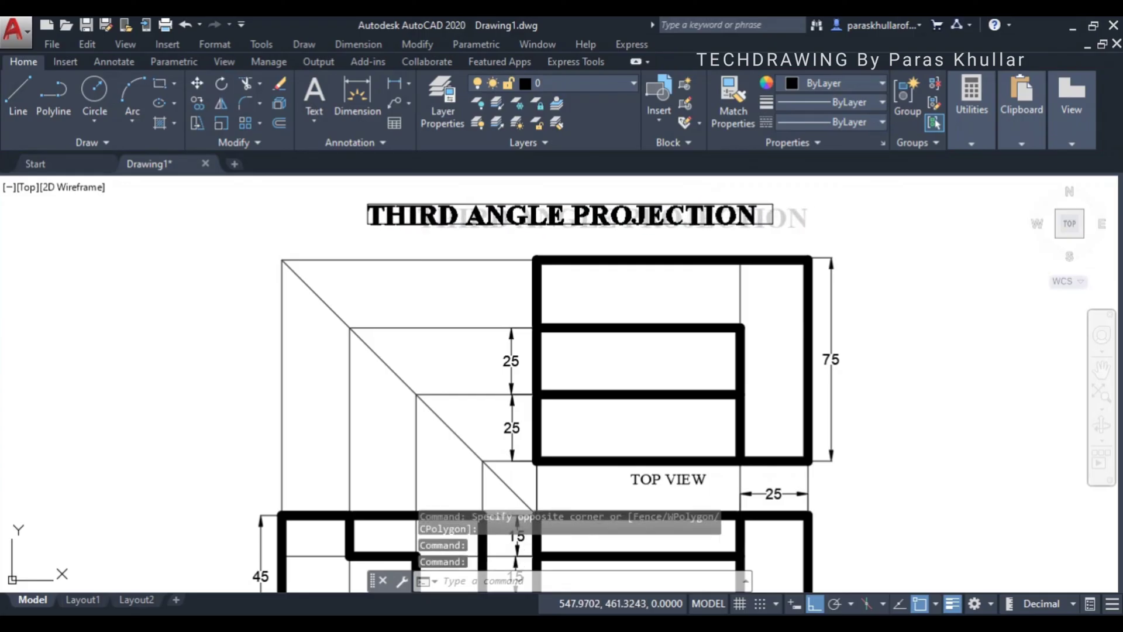
{"action": "key", "text": "Escape"}
Step: Hide the command line window so it does not cover the labels beneath the front and side views
{"action": "middle_click", "coordinate": [404, 558]}
{"action": "middle_click", "coordinate": [404, 558]}
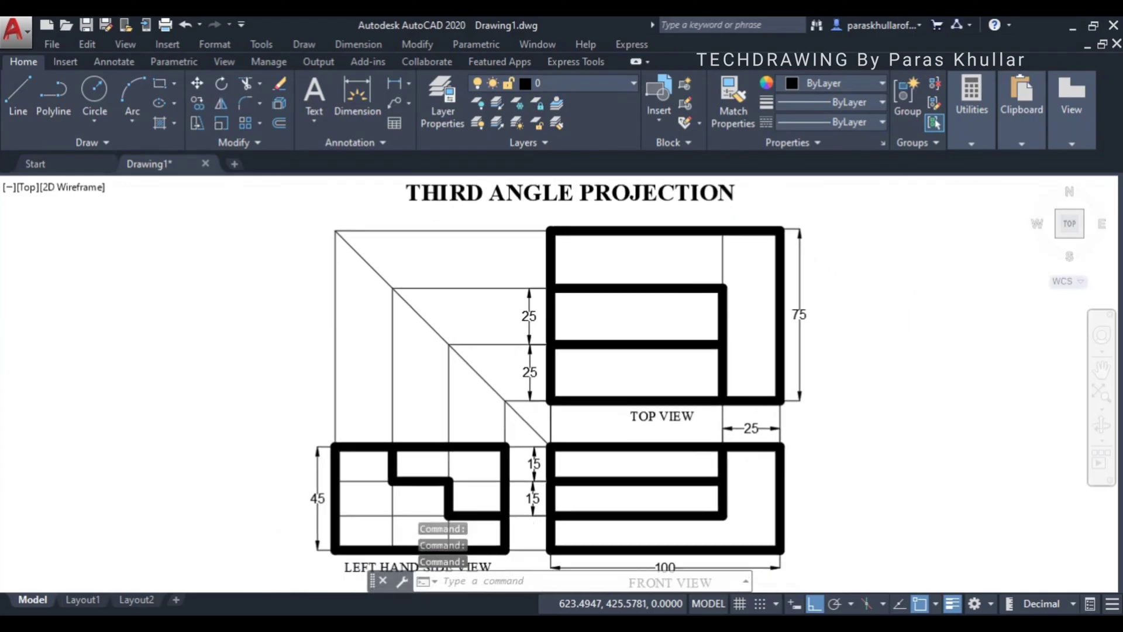
{"action": "left_click", "coordinate": [383, 580]}
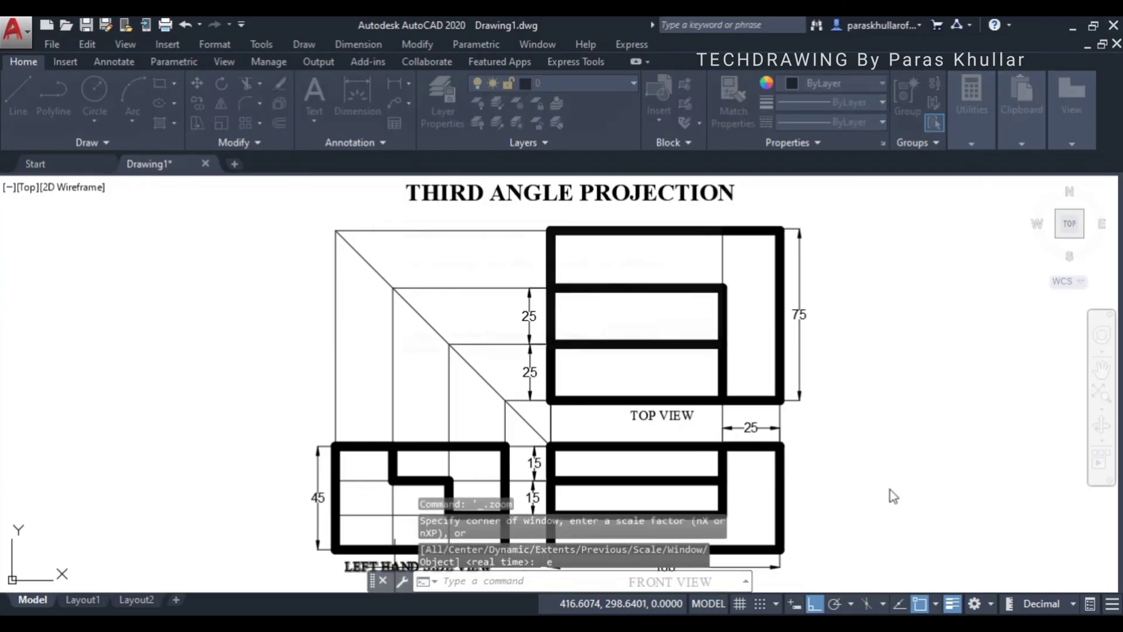
{"action": "left_click", "coordinate": [632, 340]}
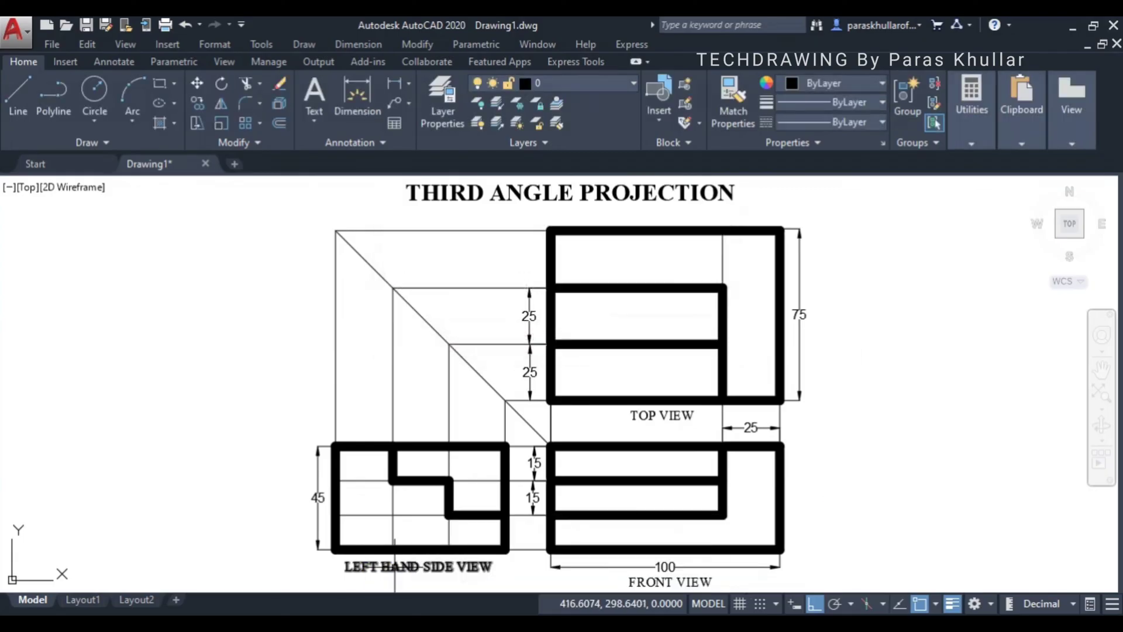